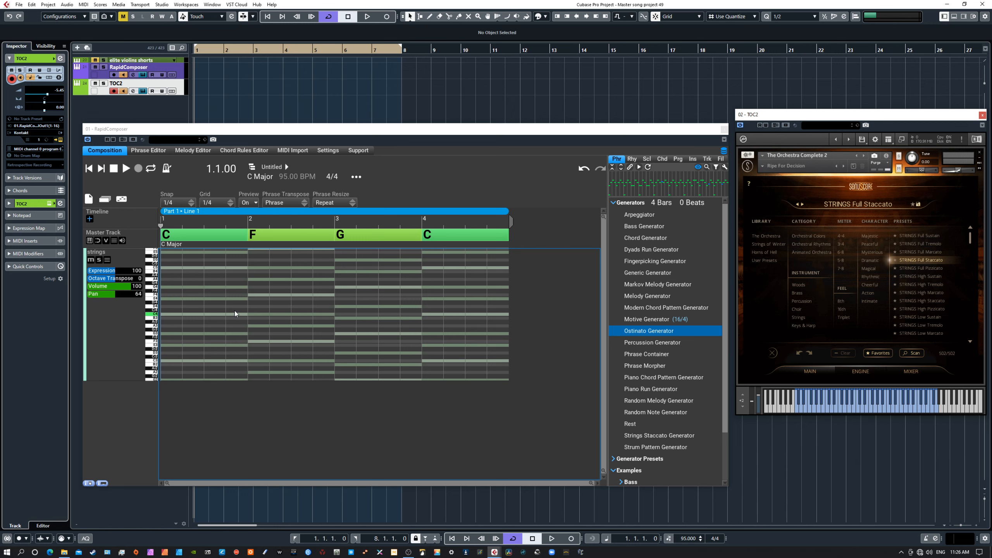
- Check the strings track's instrument and MIDI channel assignment in its track settings
double_click(118, 309)
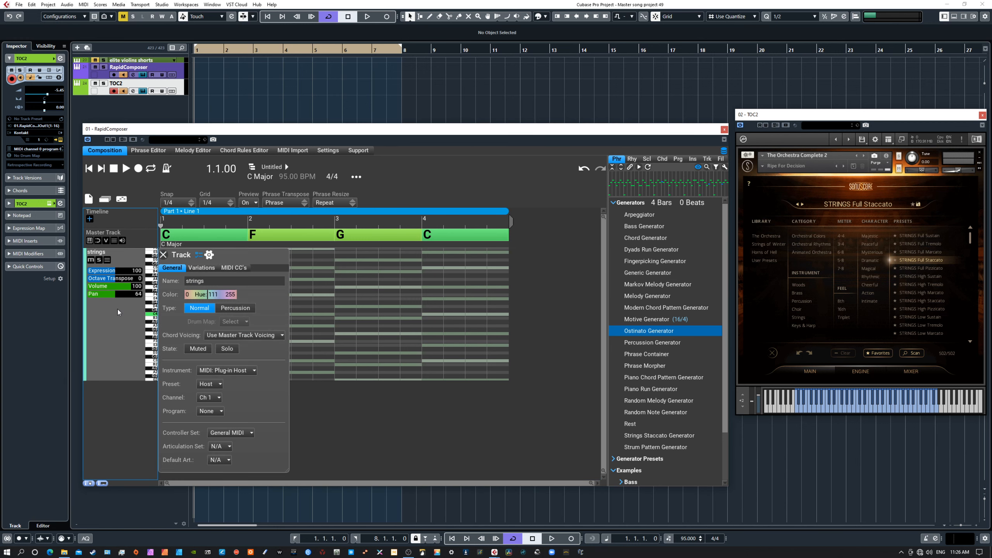
click(213, 371)
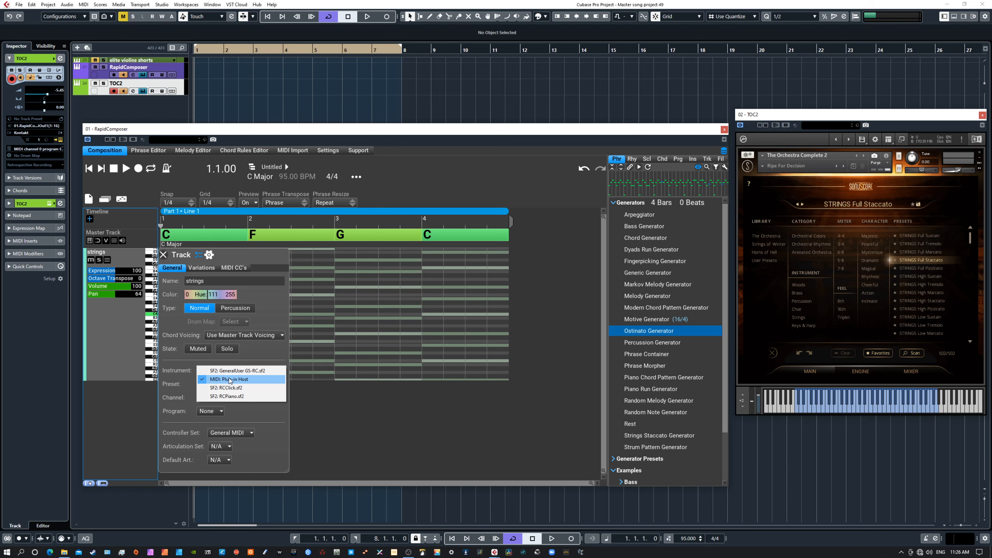
click(229, 417)
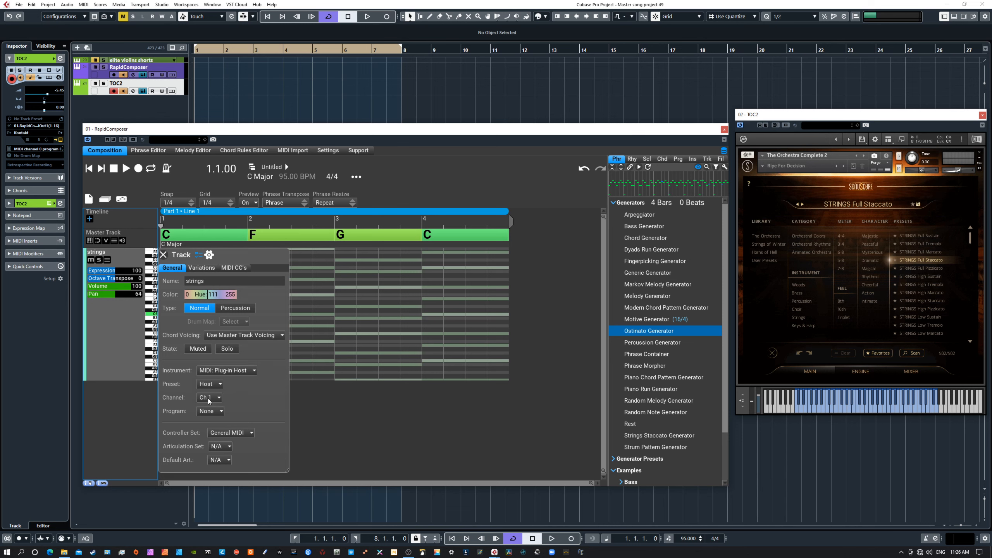
click(163, 254)
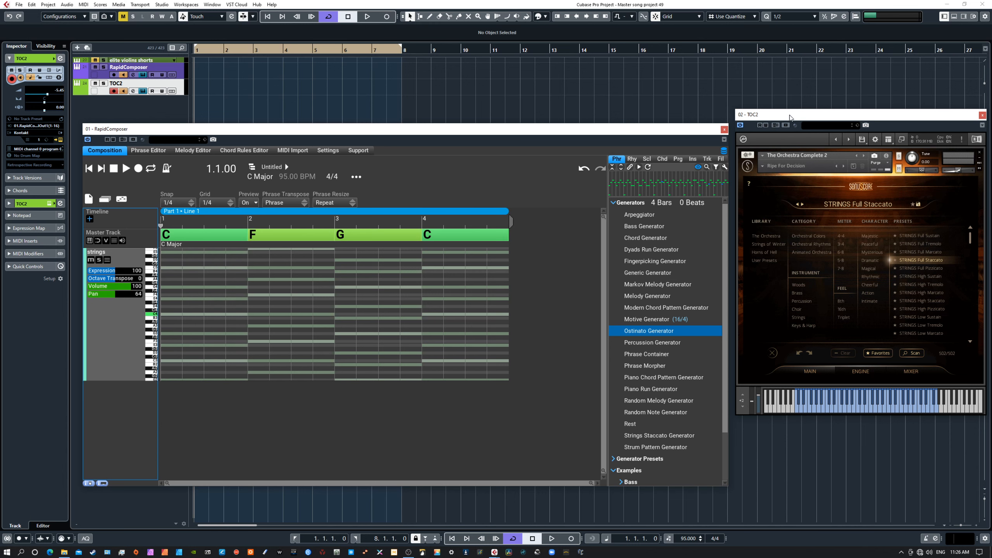
- Line up the TOC2 instrument window beside the RapidComposer window and check the TOC2 track's MIDI input routing
mouse_move(789, 118)
mouse_down()
mouse_move(752, 114)
mouse_move(788, 129)
mouse_up()
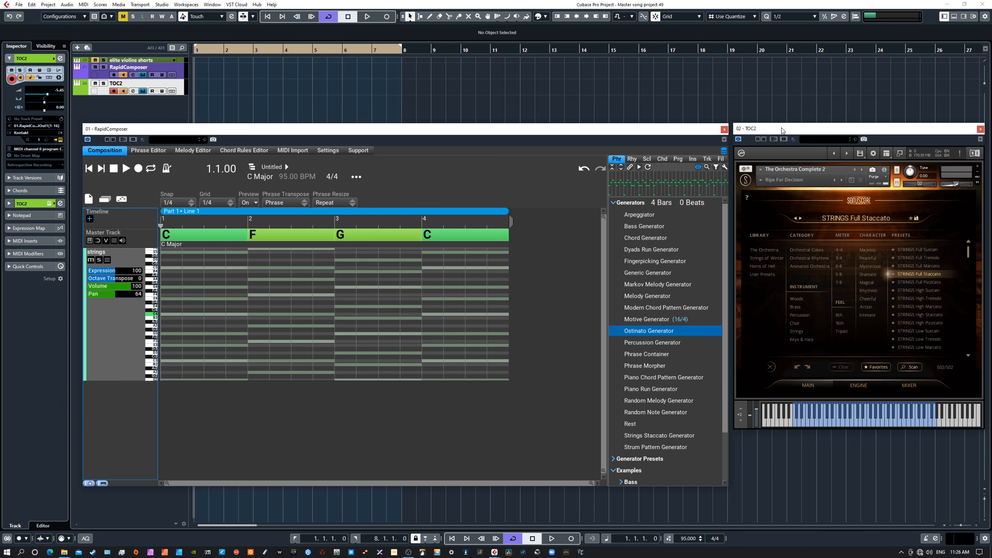
drag(782, 131, 782, 129)
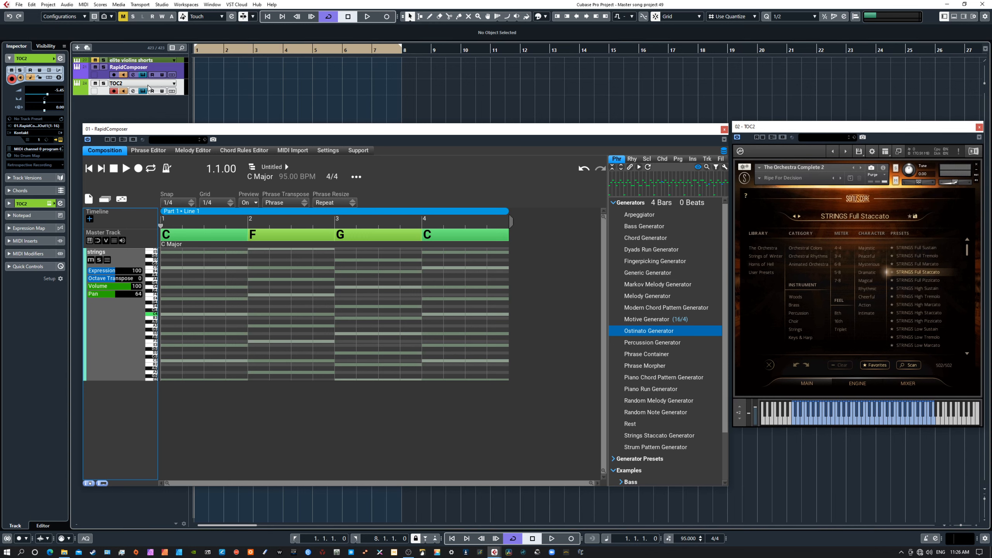
click(28, 126)
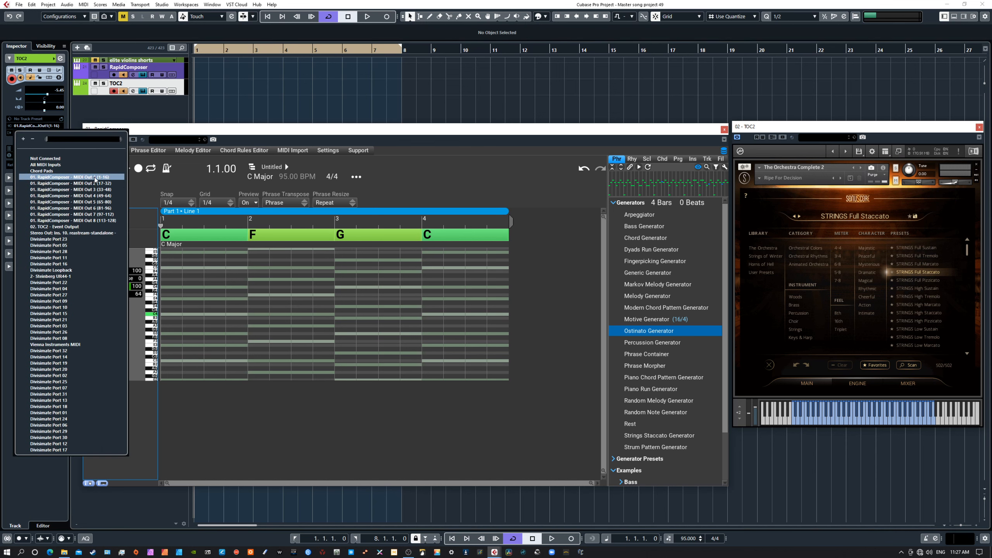
click(179, 135)
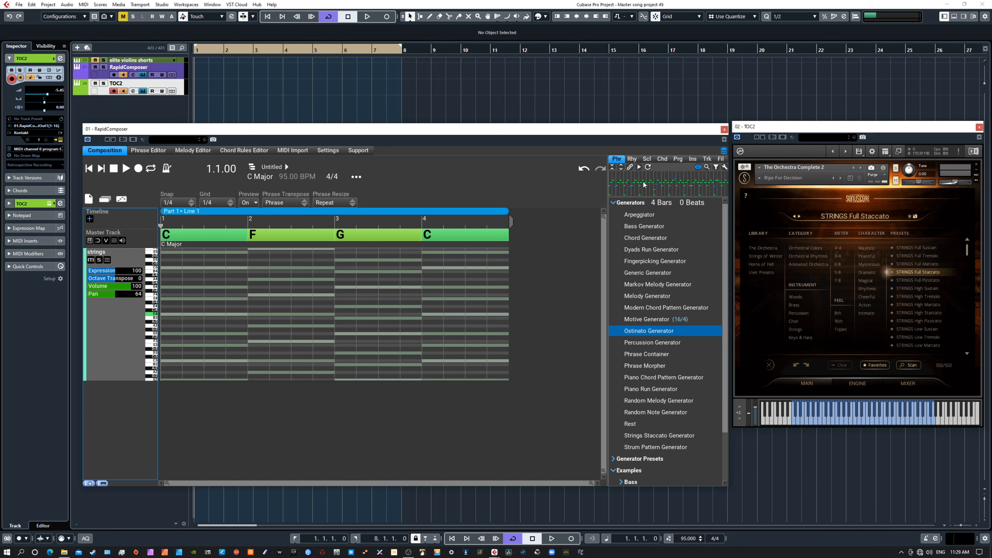
- Add an Ostinato Generator phrase across the four bars of the strings track and play it back
drag(641, 331, 118, 338)
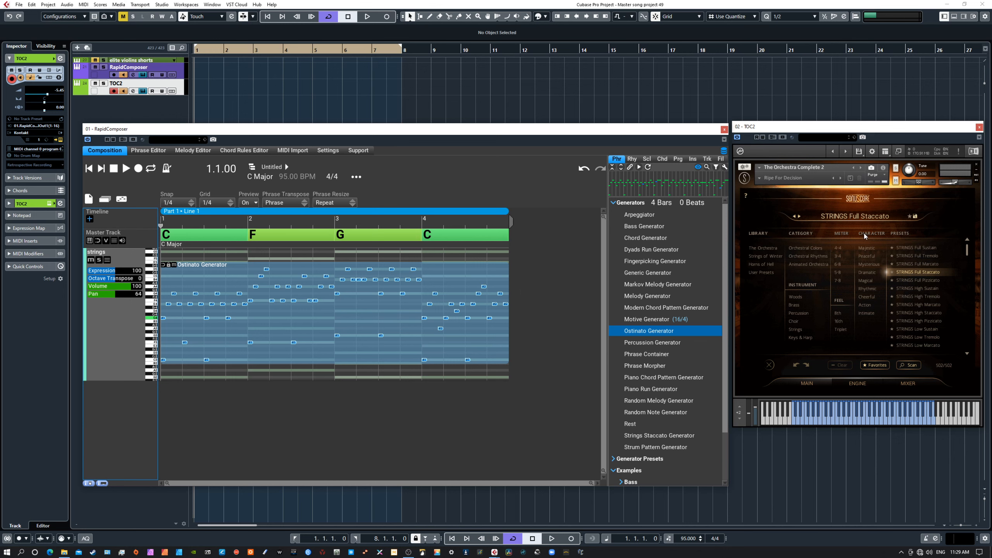
key(space)
mouse_move(288, 182)
- Open the generator settings of the Ostinato Generator phrase and move the settings window clear of the first bars
click(298, 322)
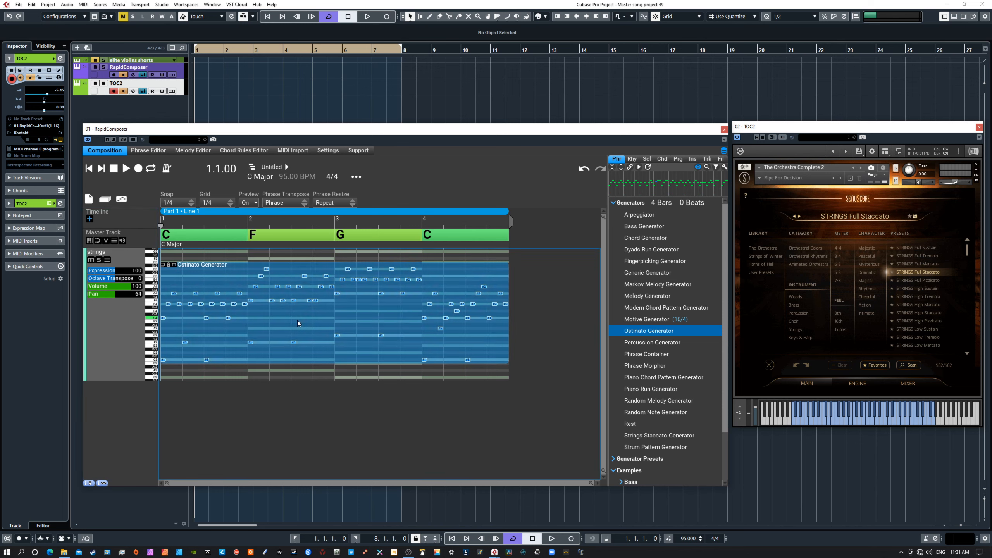
double_click(315, 329)
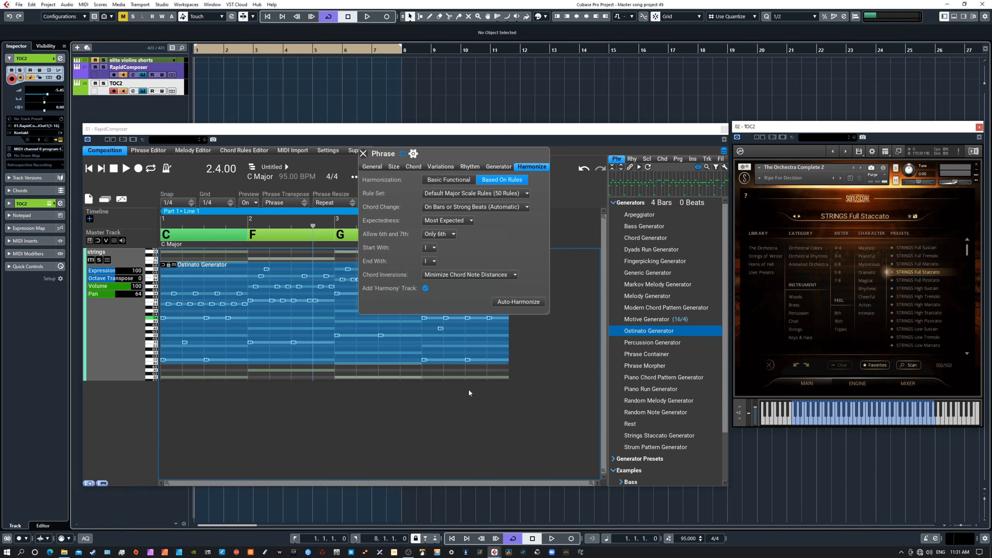
drag(474, 156, 582, 149)
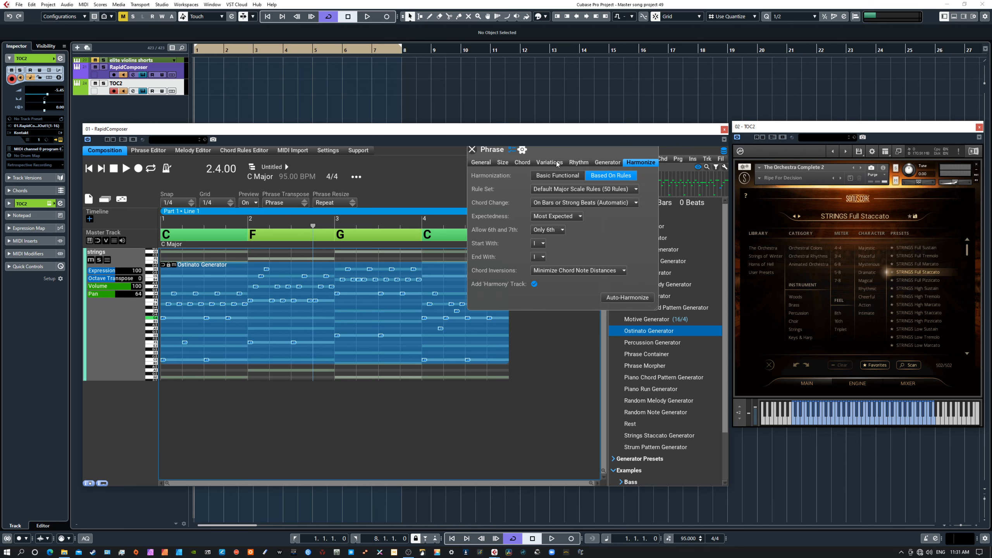
click(605, 161)
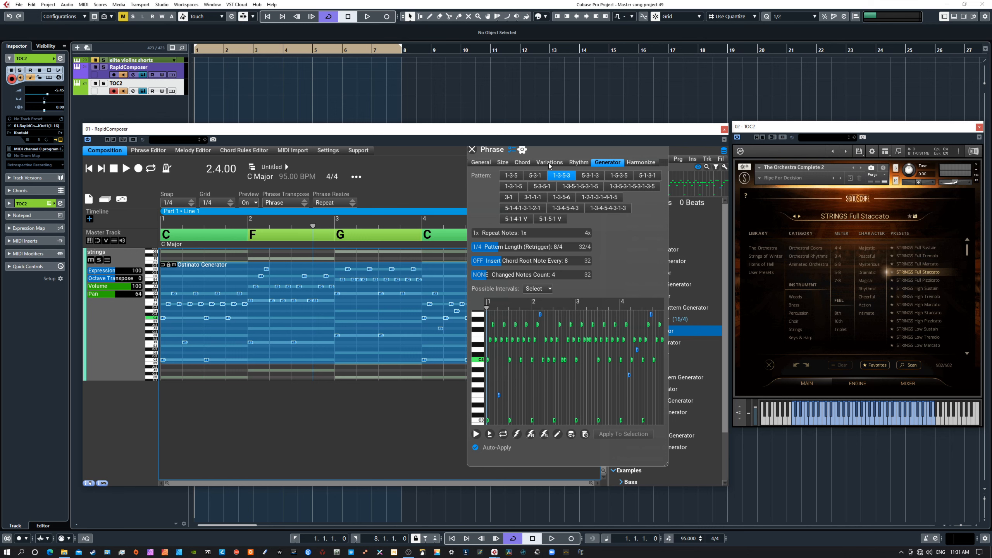
mouse_move(538, 151)
mouse_down()
mouse_move(482, 160)
mouse_move(520, 153)
mouse_up()
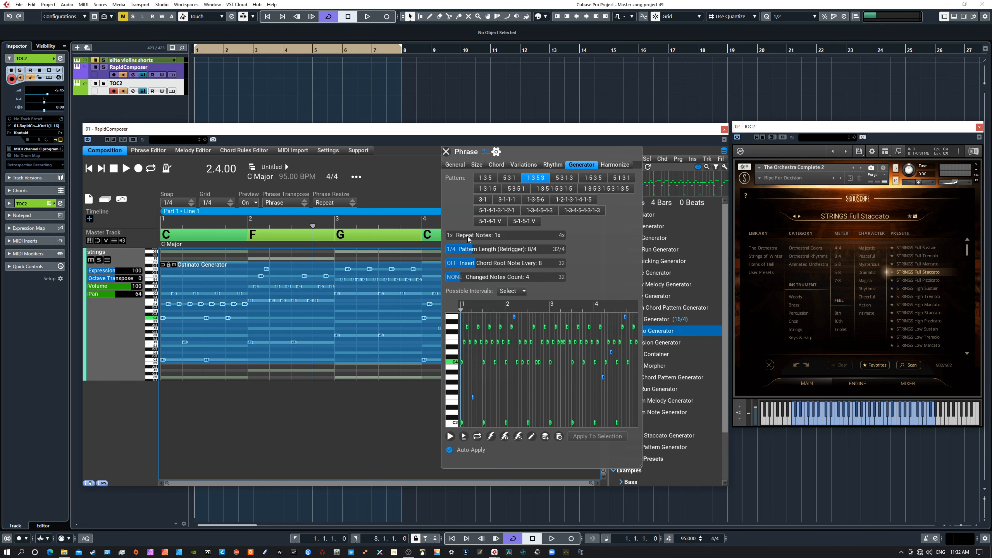
- Set changed notes and root note insertion to 0, pattern length to 1/4 and the pattern to 1-3-5, and audition the phrase
click(458, 278)
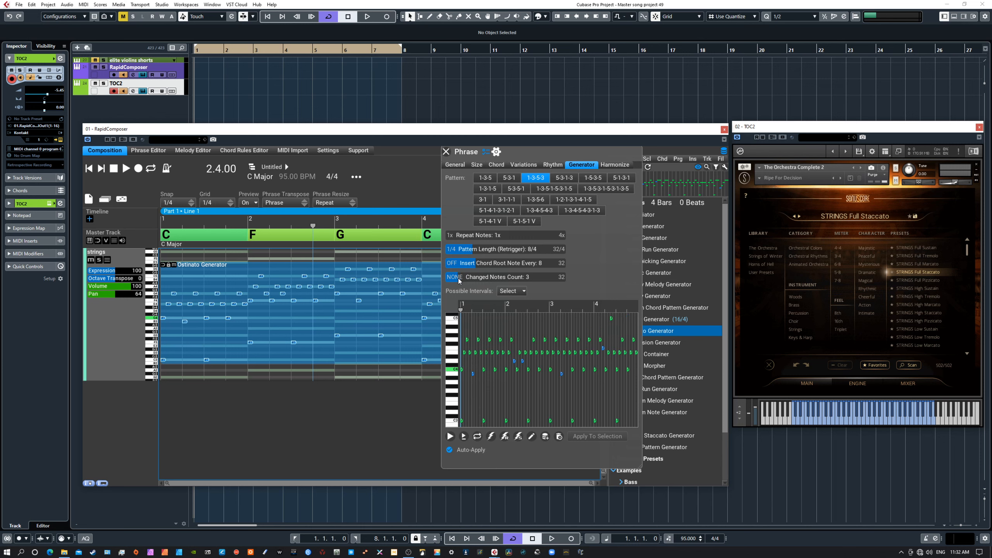
drag(456, 278, 443, 252)
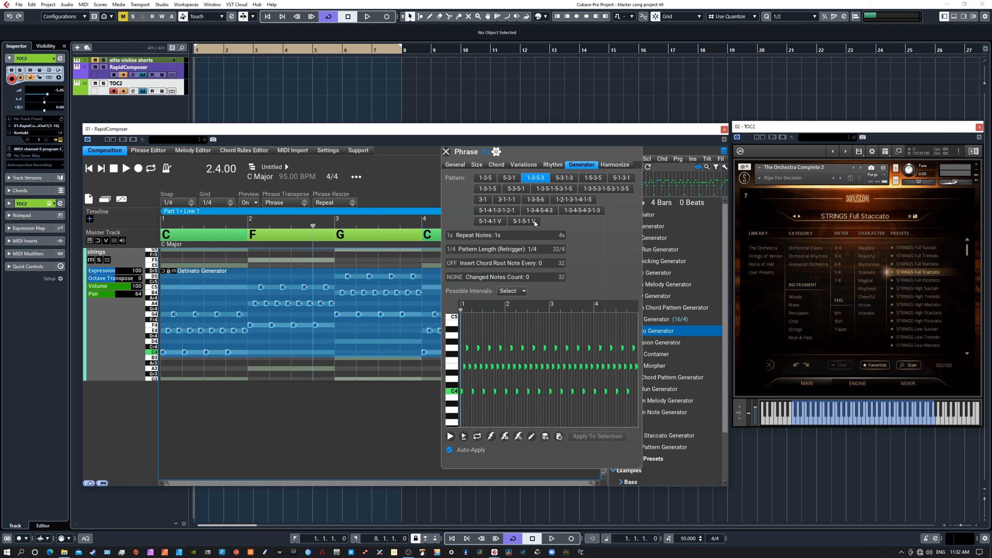
click(488, 178)
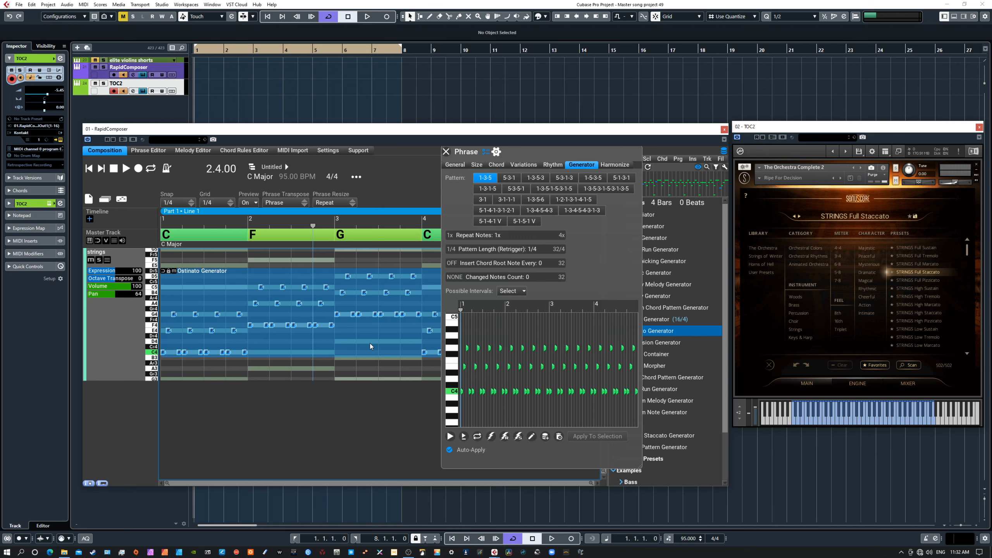
key(space)
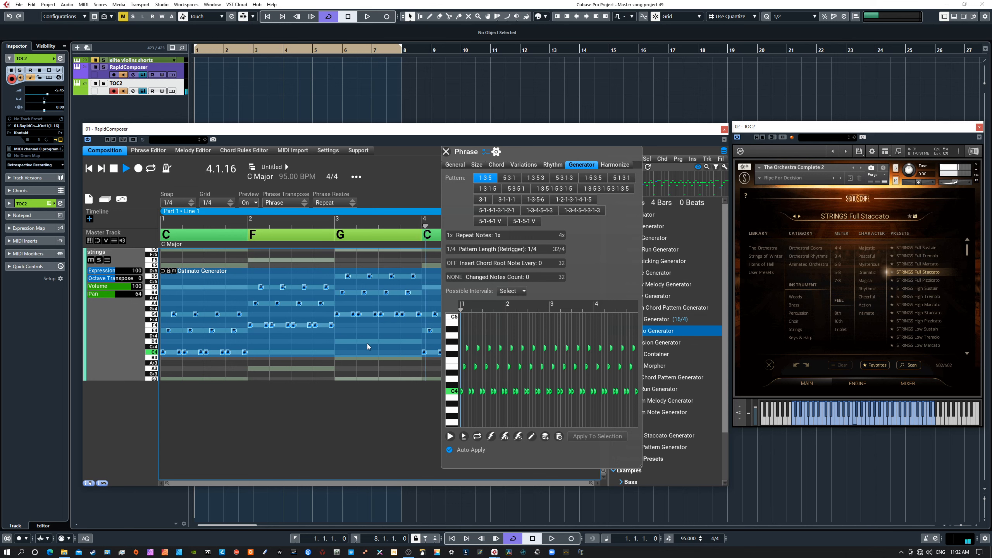
key(space)
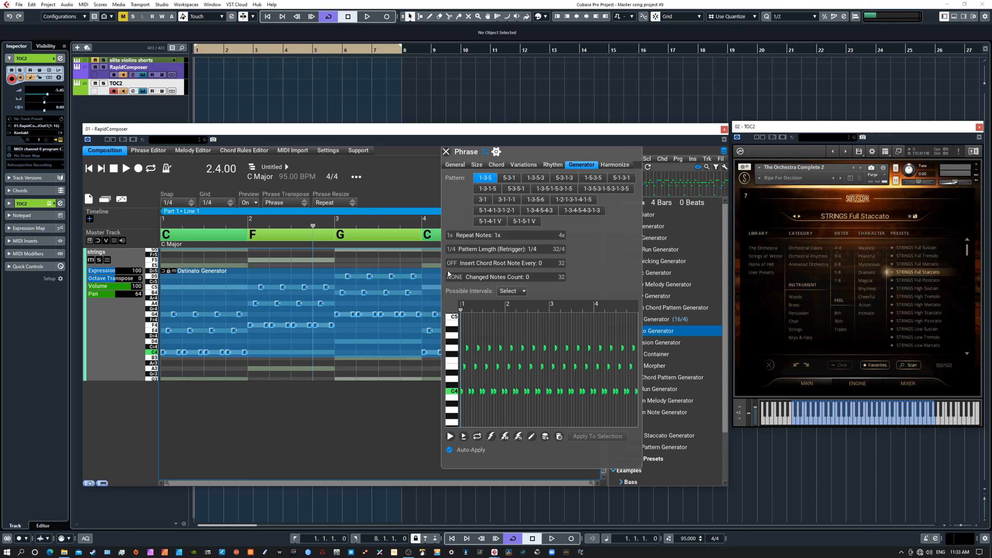
- Try inserting the chord root note every 3, 1 and 2 events, and audition the phrase with the value 2
mouse_move(457, 278)
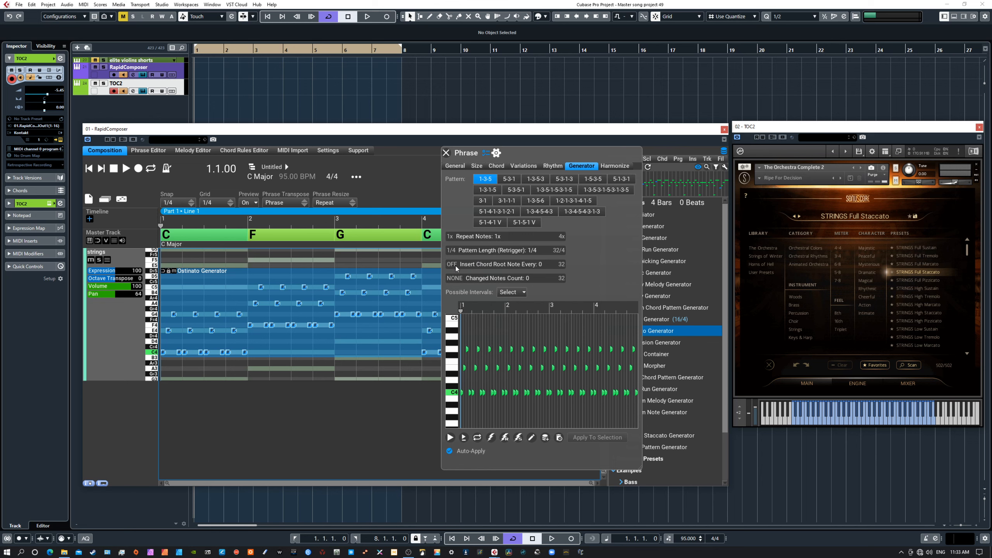
scroll(451, 264, up, 6)
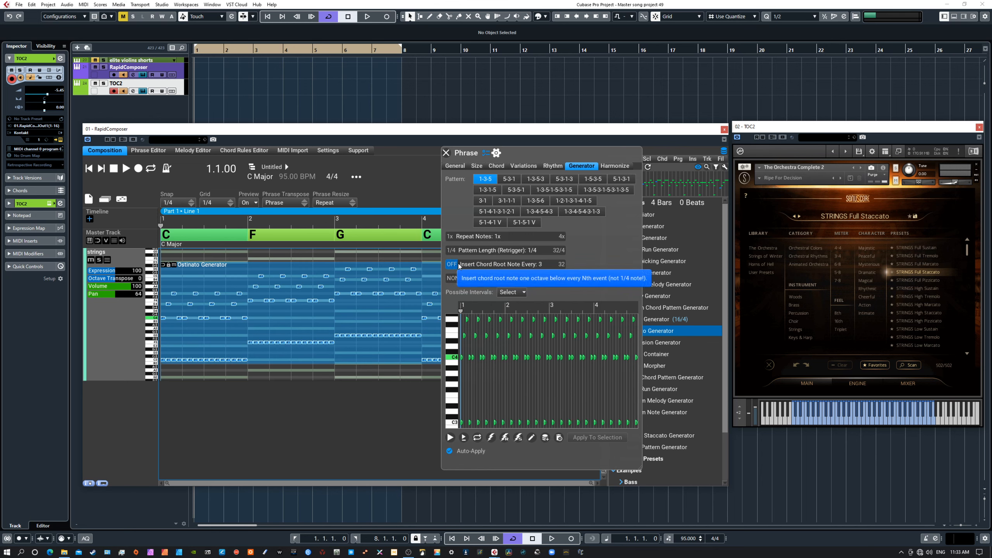
mouse_move(474, 266)
mouse_down()
mouse_move(483, 267)
mouse_move(458, 265)
mouse_move(507, 267)
mouse_move(458, 269)
mouse_up()
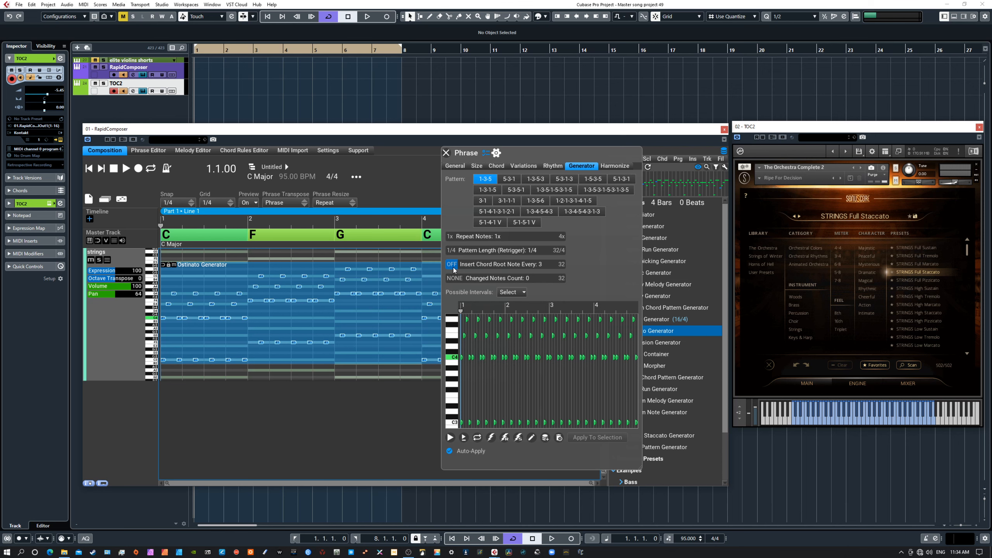
mouse_move(454, 265)
mouse_down()
mouse_move(499, 265)
mouse_move(452, 264)
mouse_up()
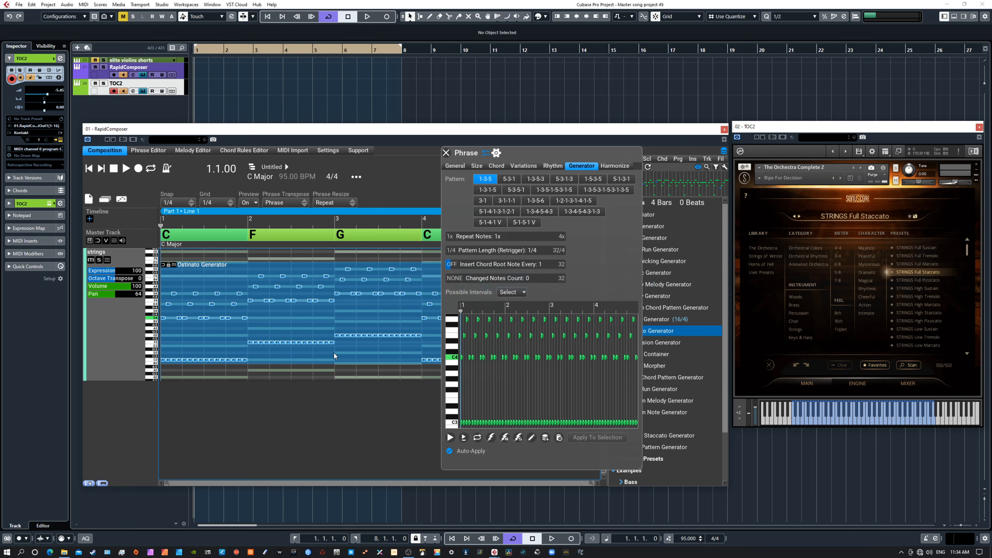
drag(456, 265, 455, 268)
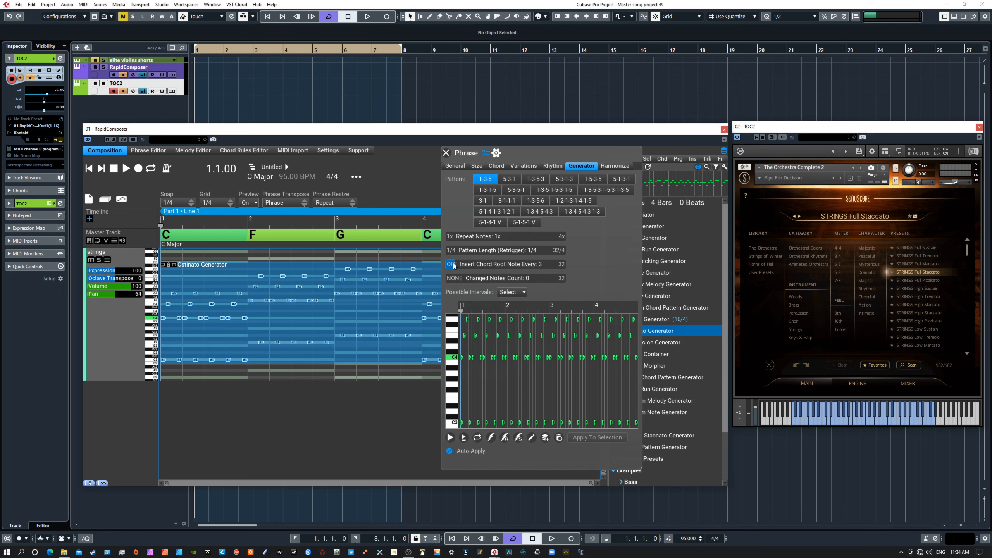
mouse_move(454, 264)
mouse_down()
mouse_move(485, 265)
mouse_move(454, 267)
mouse_up()
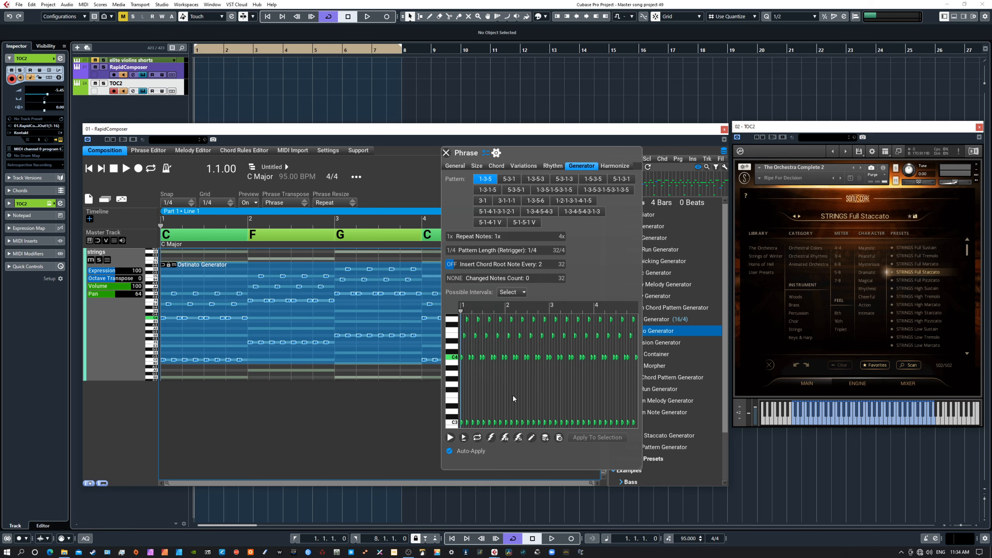
key(space)
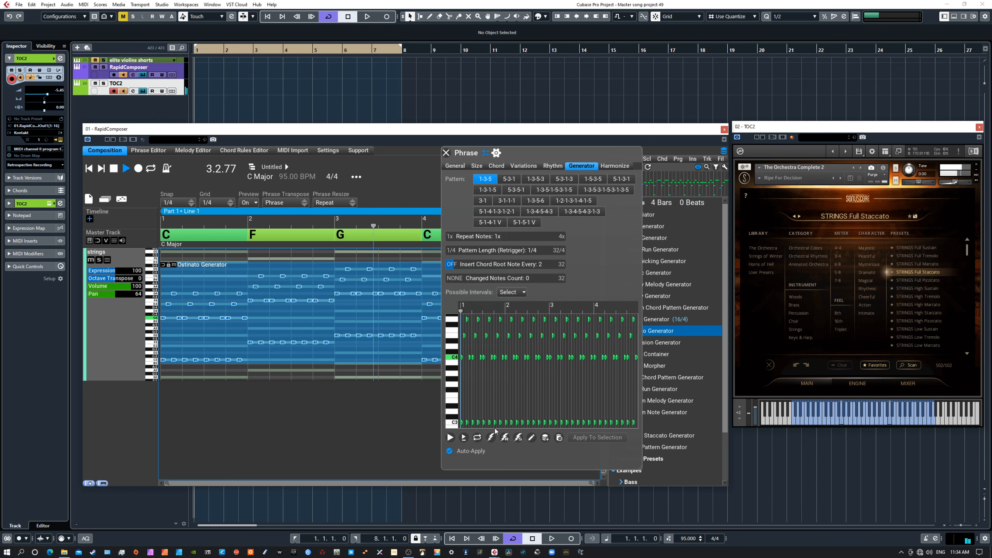
key(space)
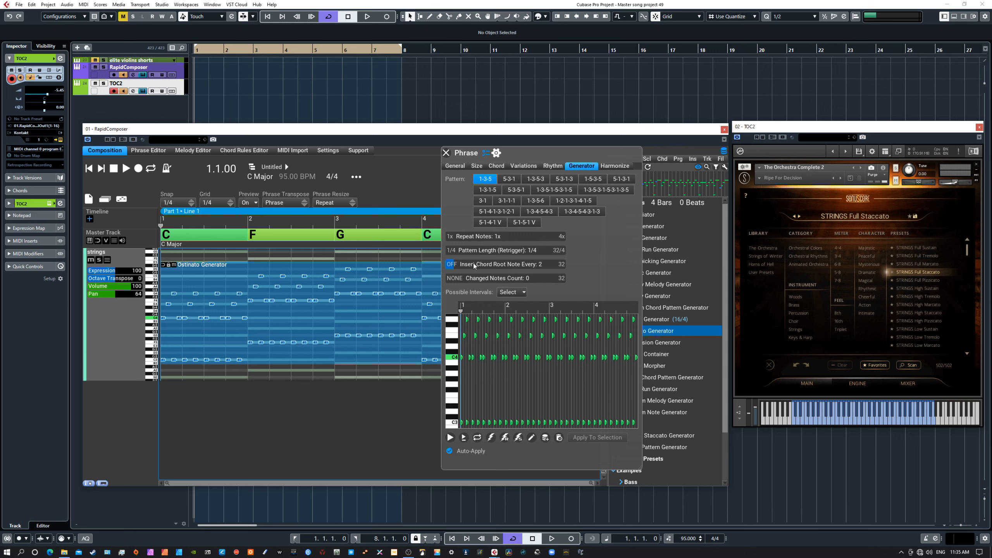
- During playback, try chord root note intervals of 5, 9, 1 and 3, and settle on every 4 events
key(space)
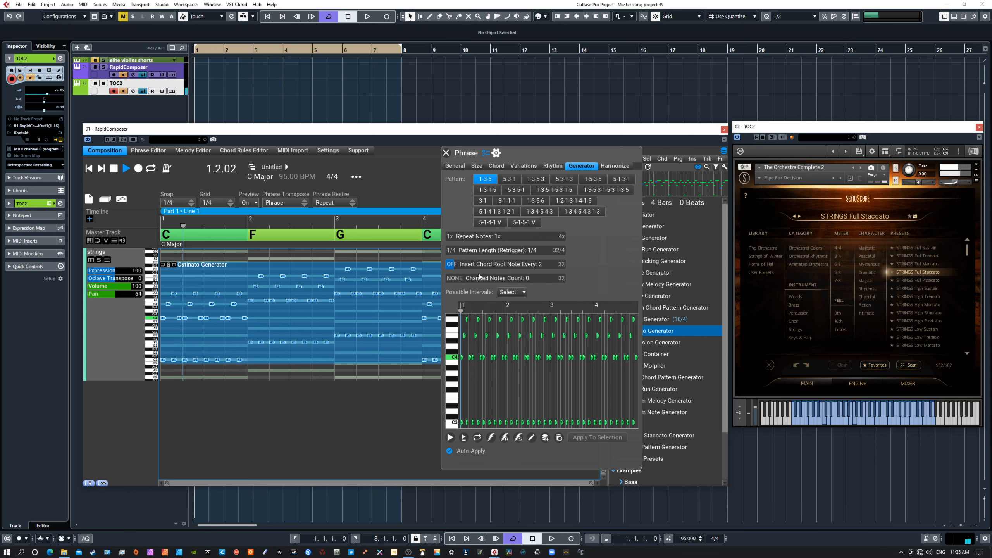
scroll(465, 265, up, 3)
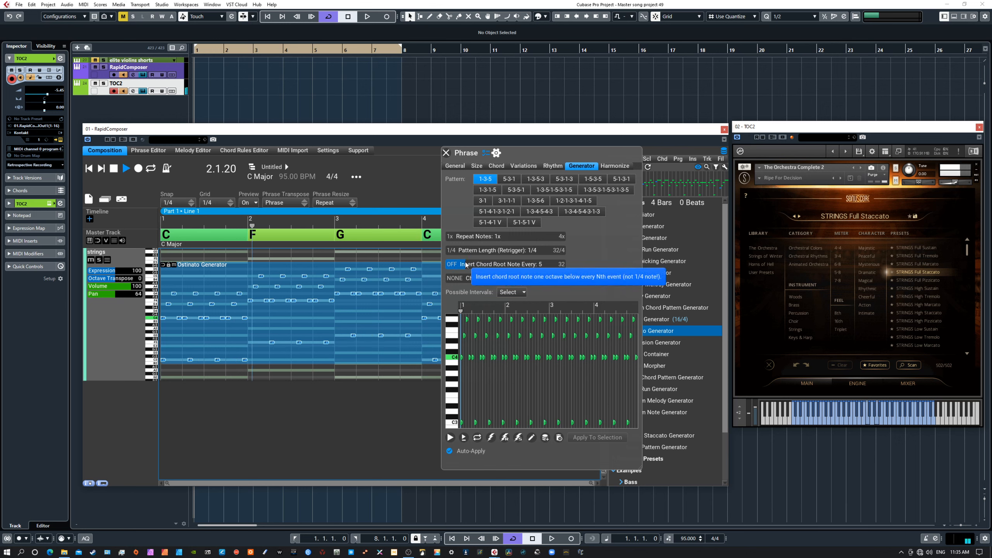
scroll(479, 265, up, 4)
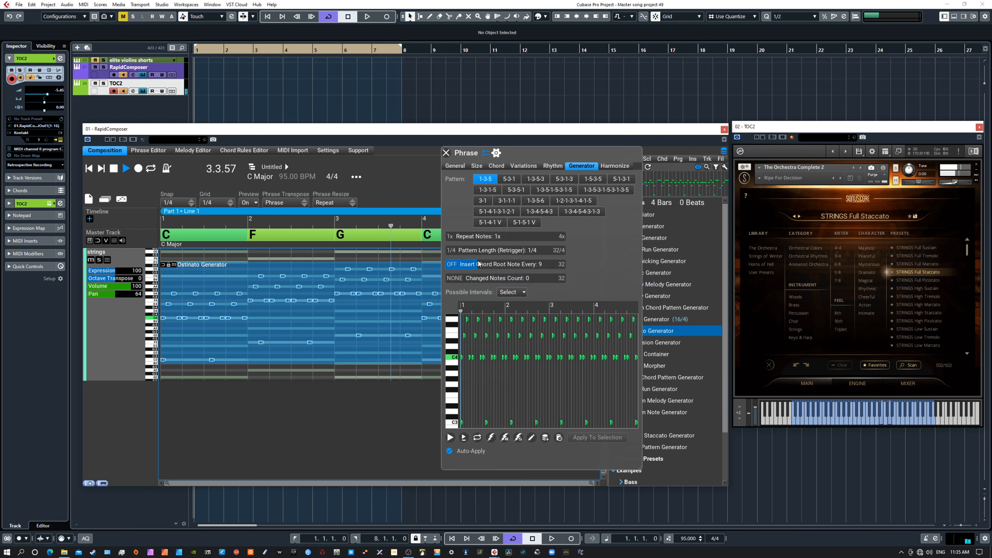
click(451, 267)
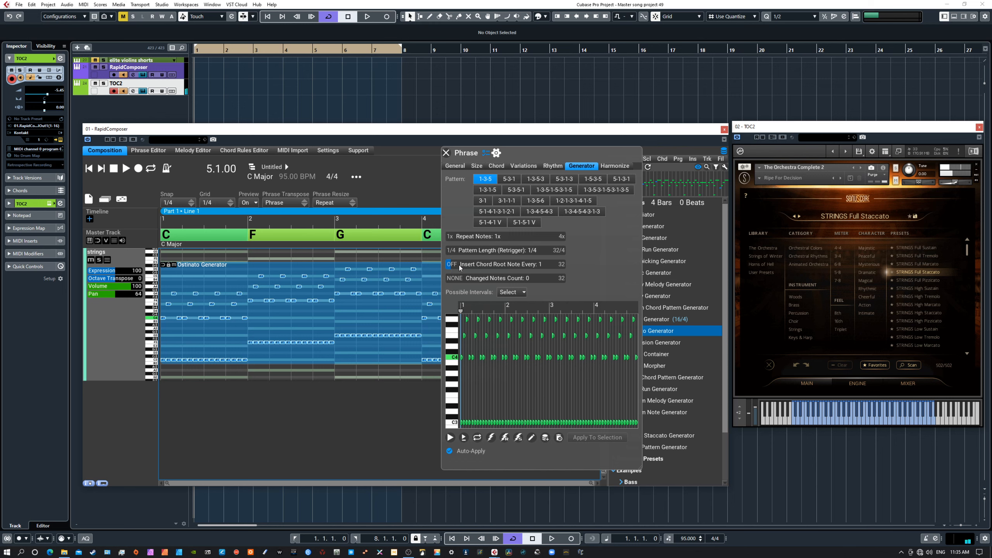
key(space)
click(455, 265)
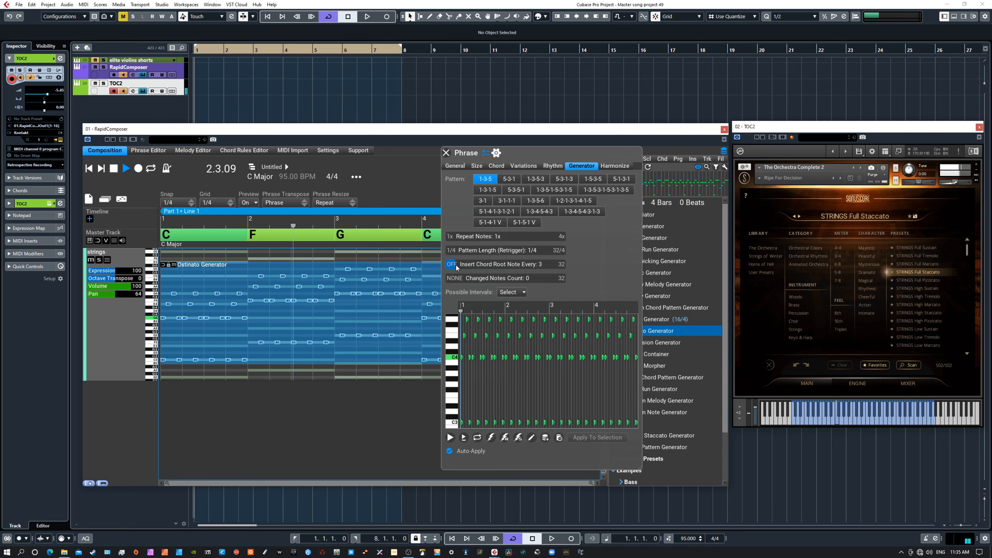
drag(456, 266, 461, 267)
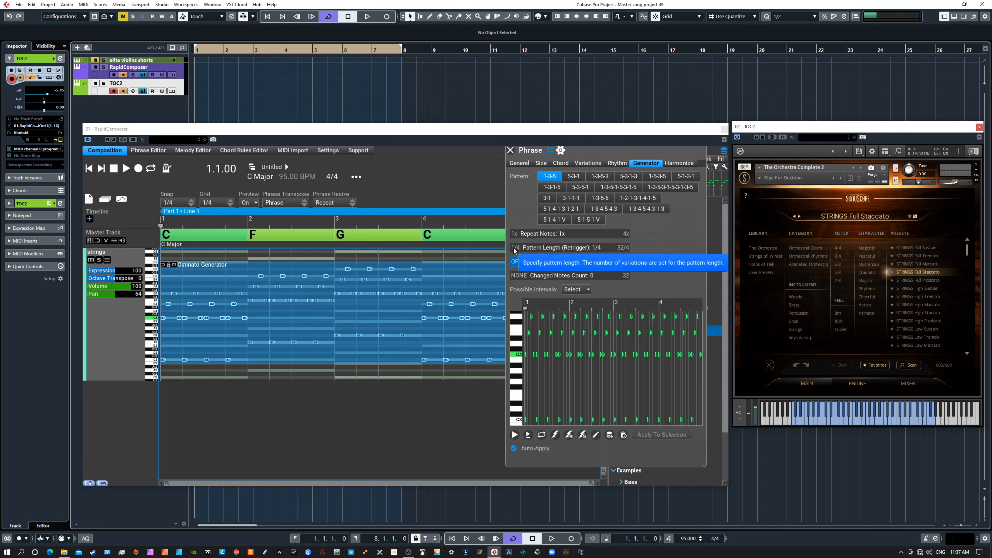
- Set the ostinato's pattern length (retrigger) to 4/4
click(527, 252)
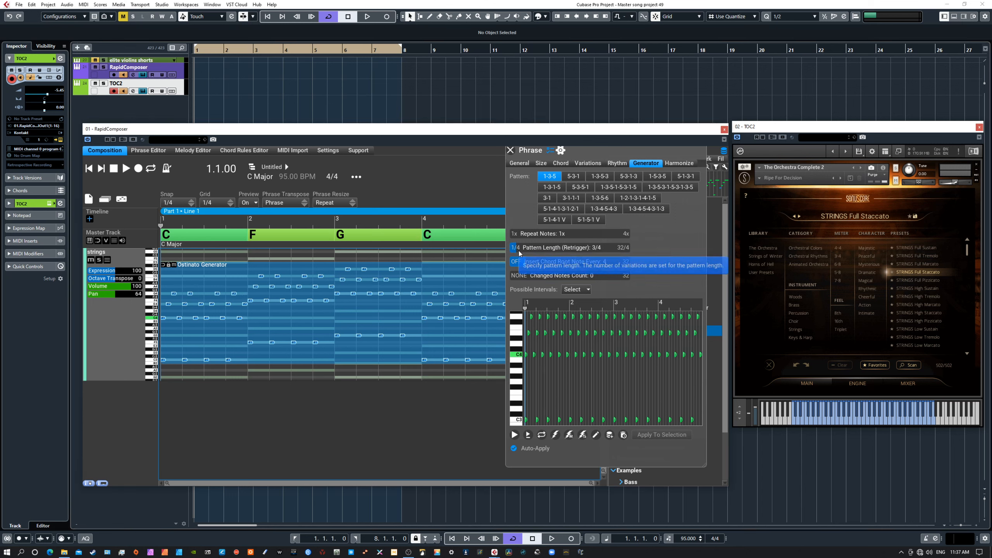
mouse_move(527, 253)
mouse_down()
mouse_move(607, 253)
mouse_move(508, 248)
mouse_move(524, 252)
mouse_up()
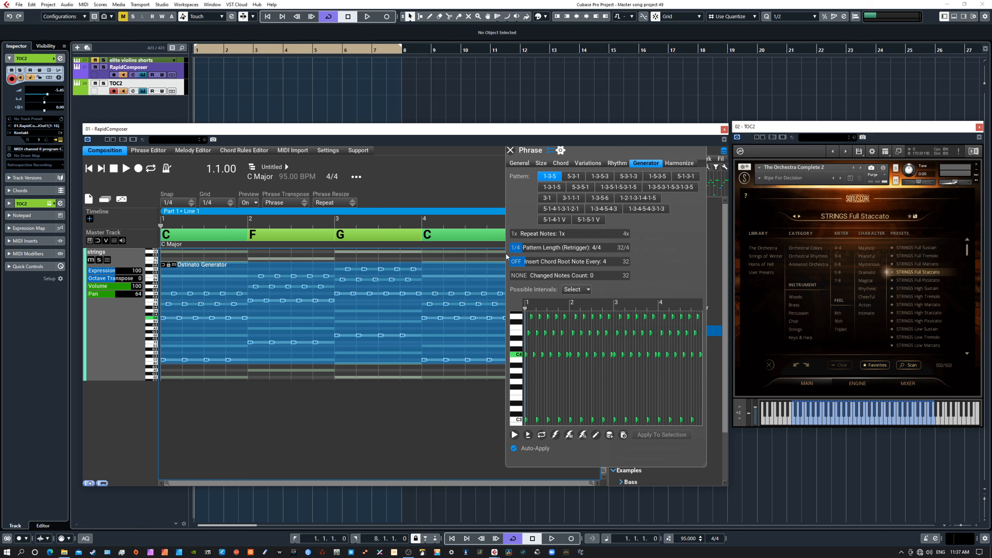
- Audition the phrase, set its pattern length (retrigger) to 5/4, and set the changed notes count to 3
key(space)
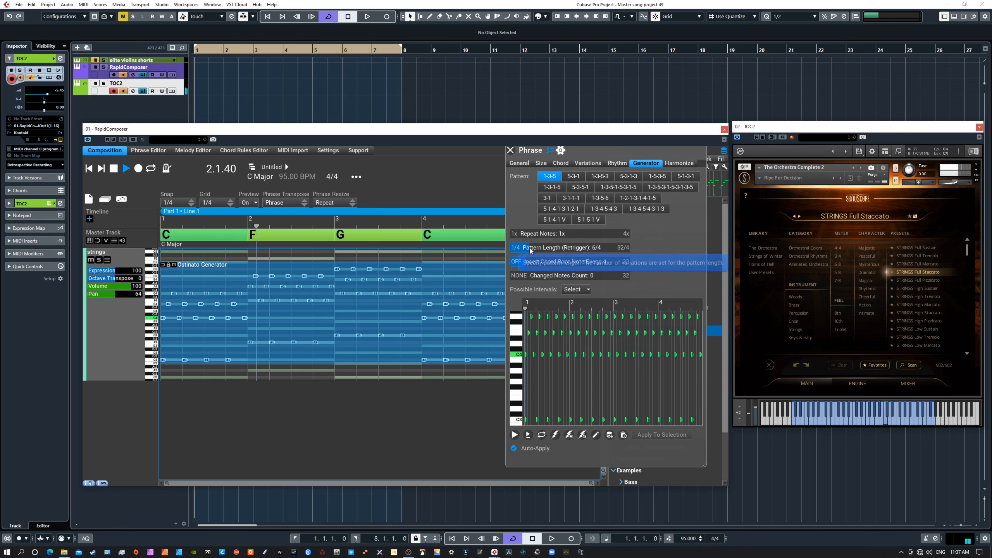
mouse_move(531, 248)
mouse_down()
mouse_move(574, 250)
mouse_move(526, 248)
mouse_up()
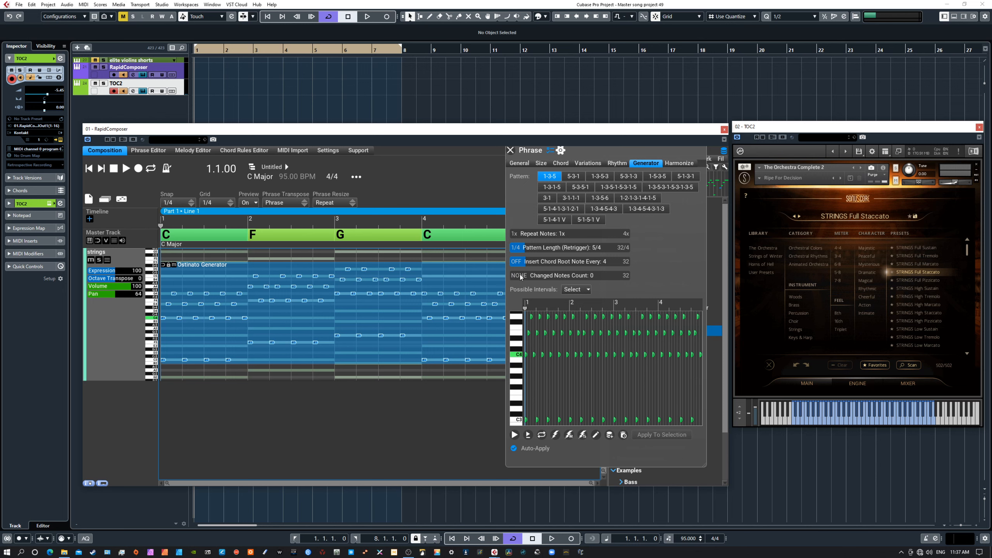
mouse_move(518, 277)
drag(516, 276, 521, 277)
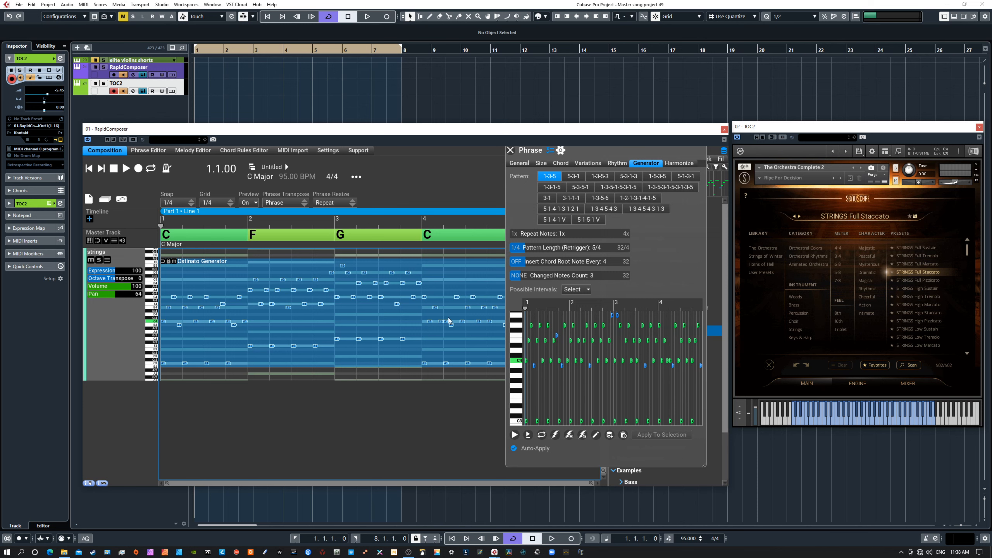
- Audition the phrase, set the changed notes count to 5, and audition it again
drag(581, 149, 588, 150)
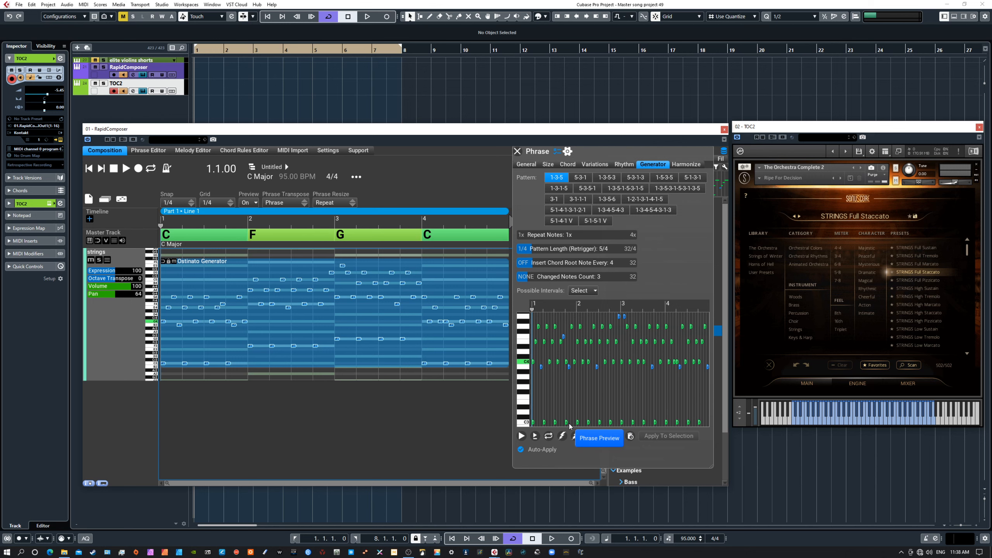
key(space)
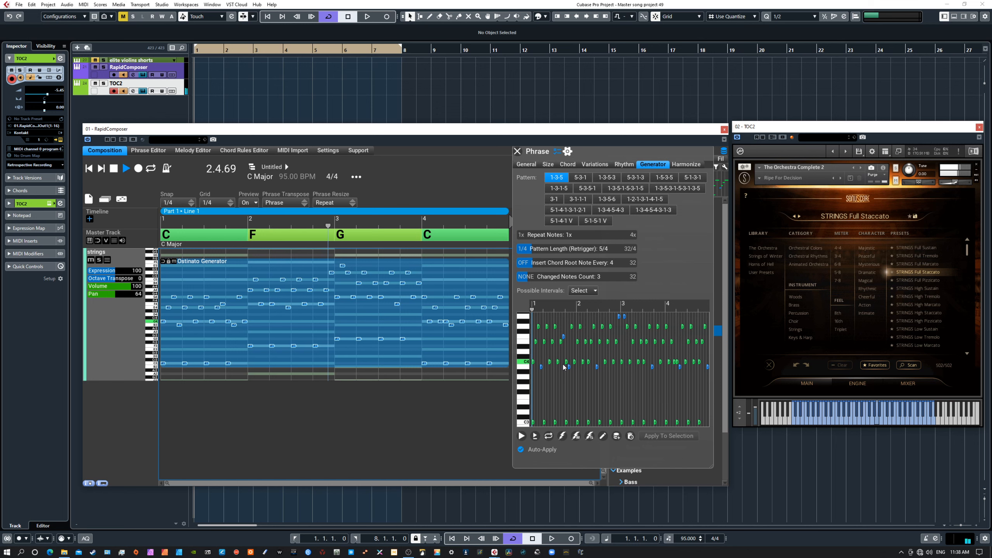
key(space)
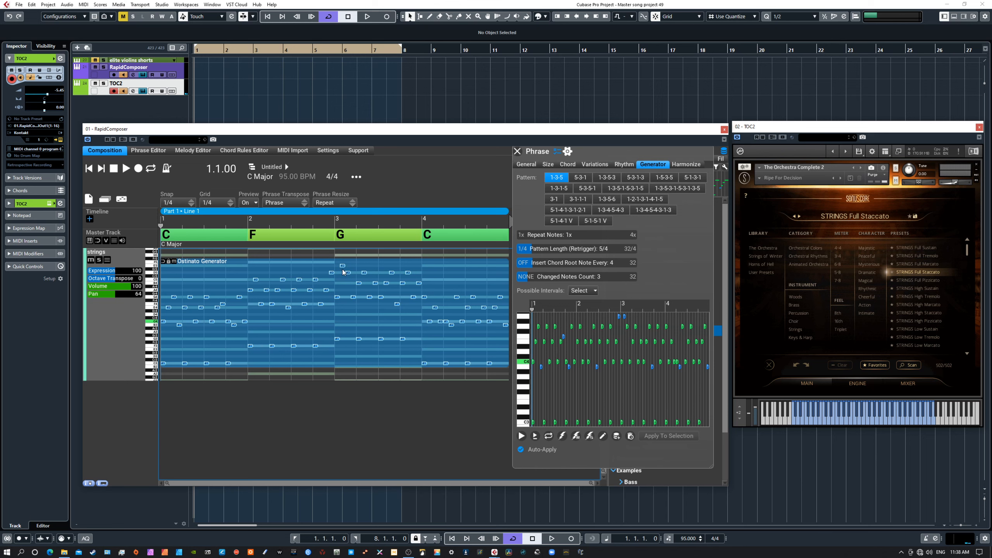
click(537, 276)
key(space)
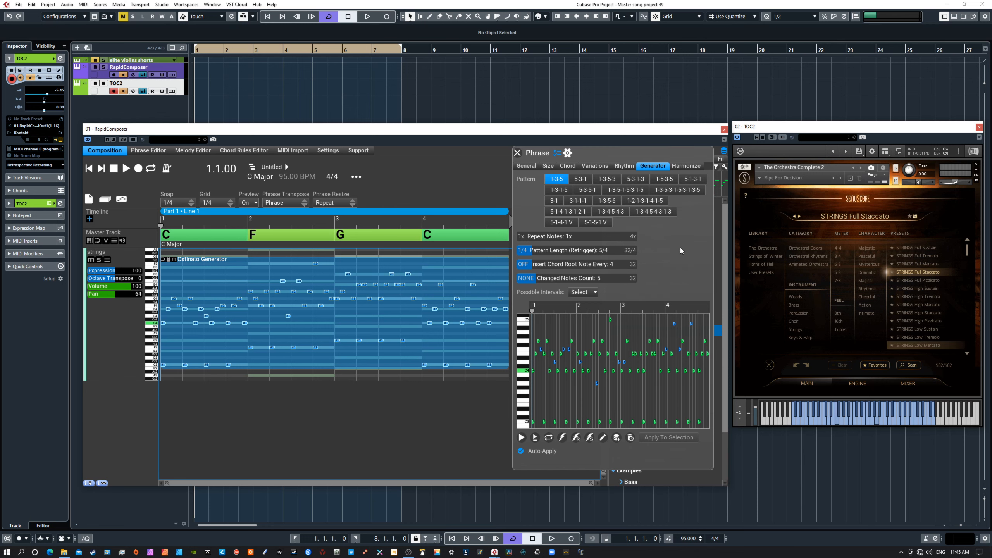
- Add a Velocity Range variation to the ostinato phrase
click(593, 165)
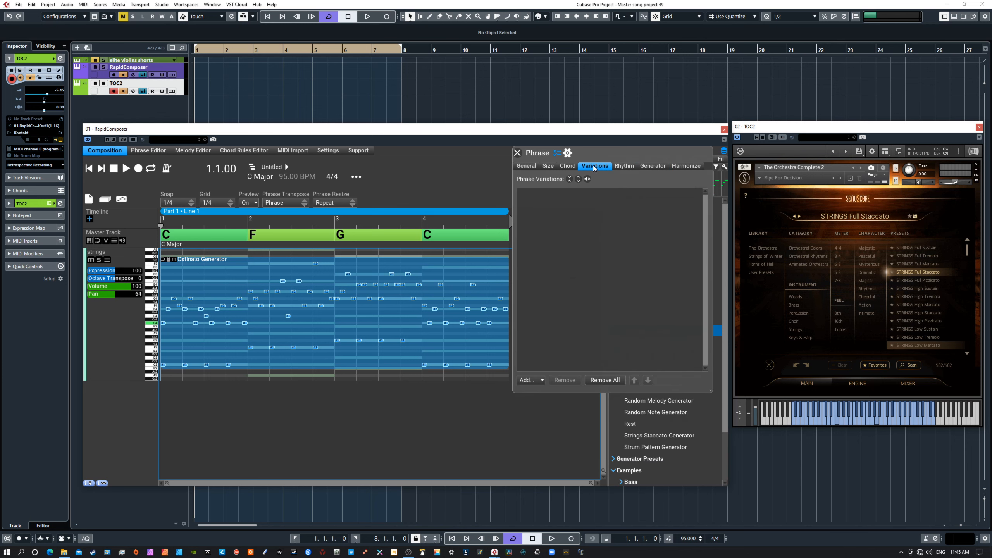
click(530, 381)
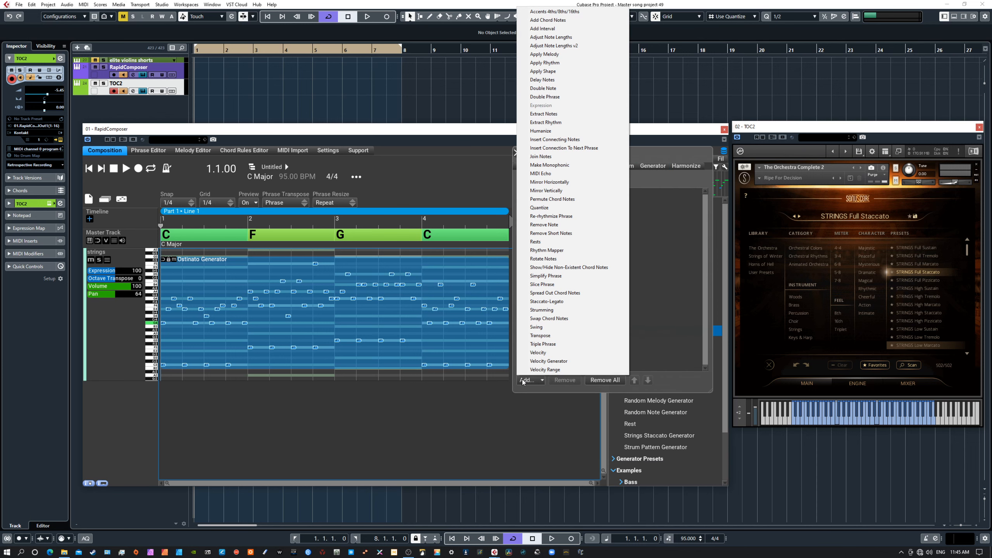
click(575, 369)
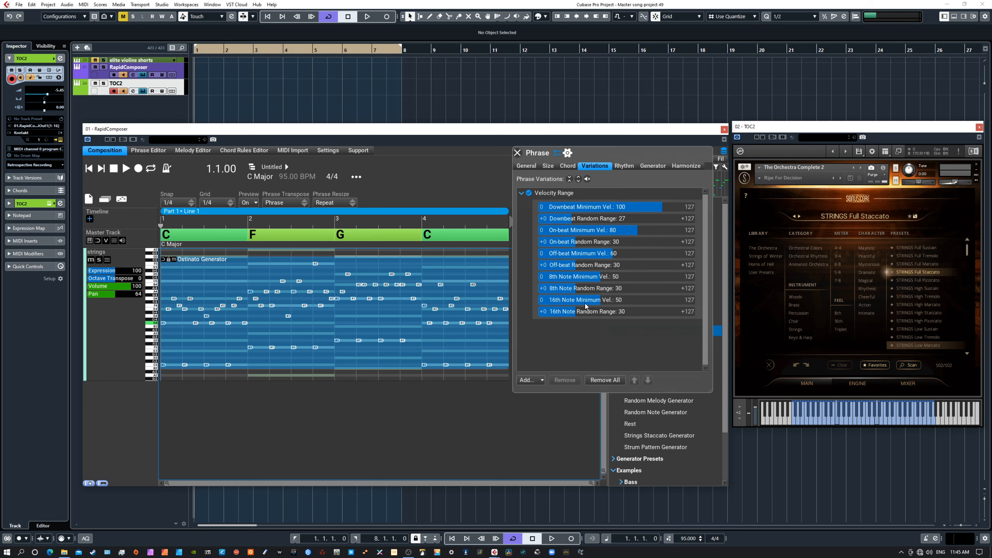
- Set the velocity random ranges to 69 for downbeat, 94 on-beat, 89 off-beat, 97 for 8th notes and 99 for 16th notes
click(625, 219)
click(656, 242)
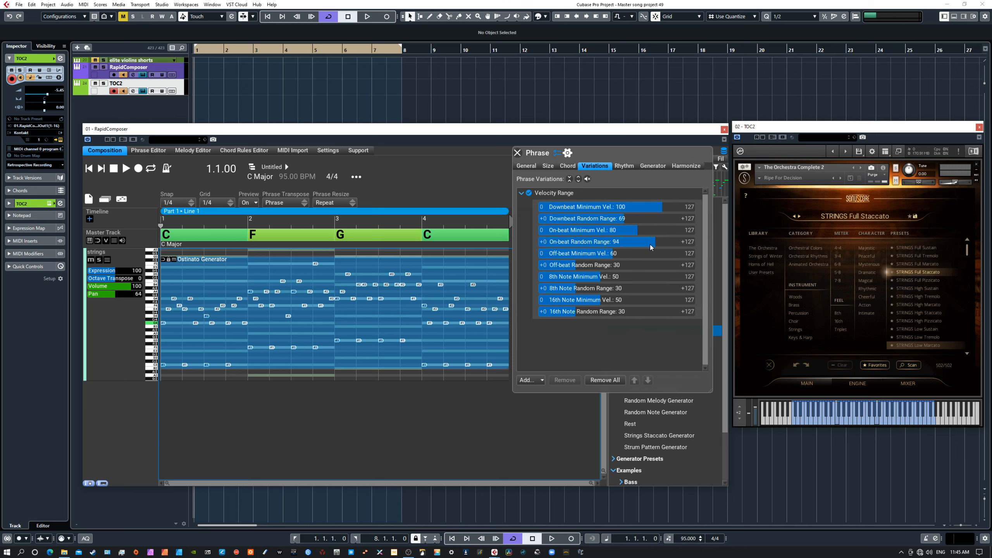
click(650, 265)
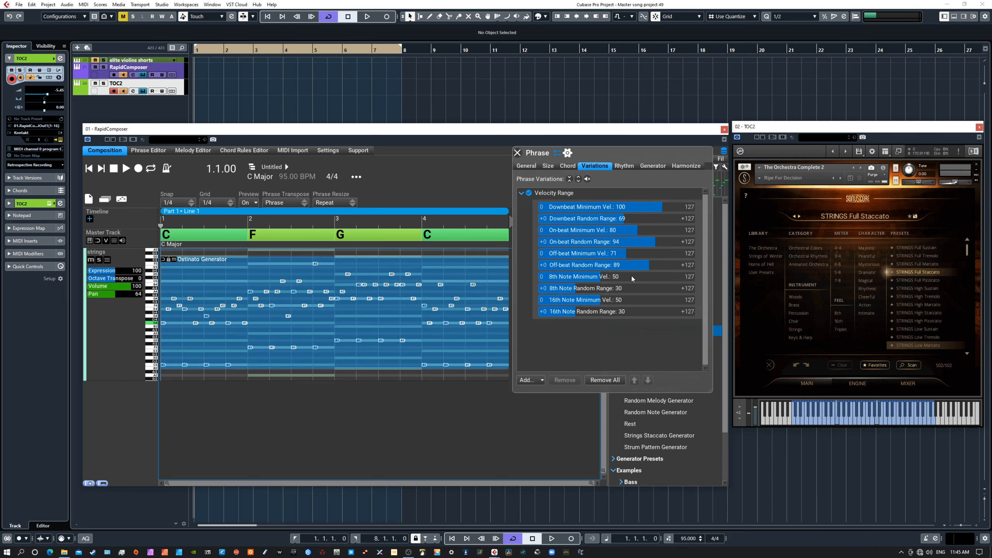
click(659, 288)
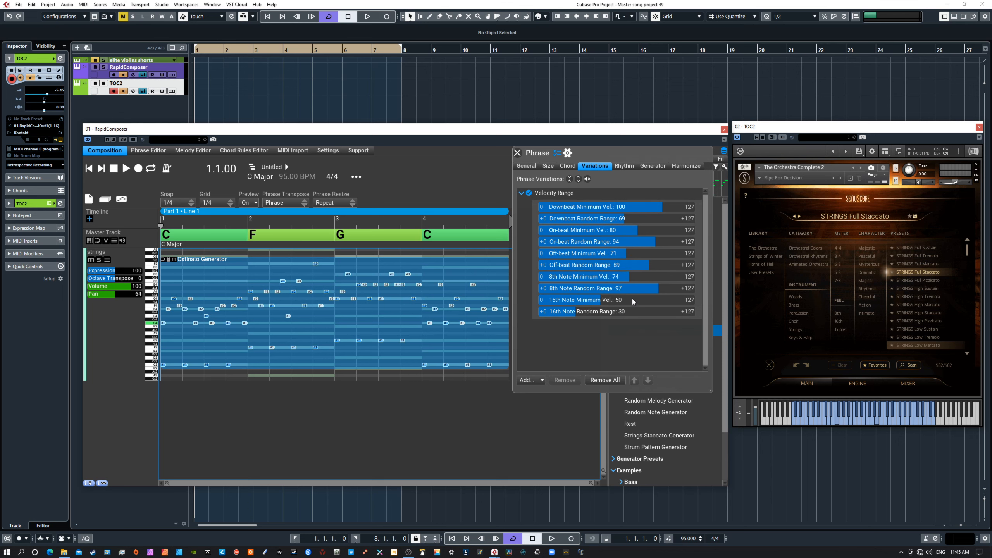
click(661, 311)
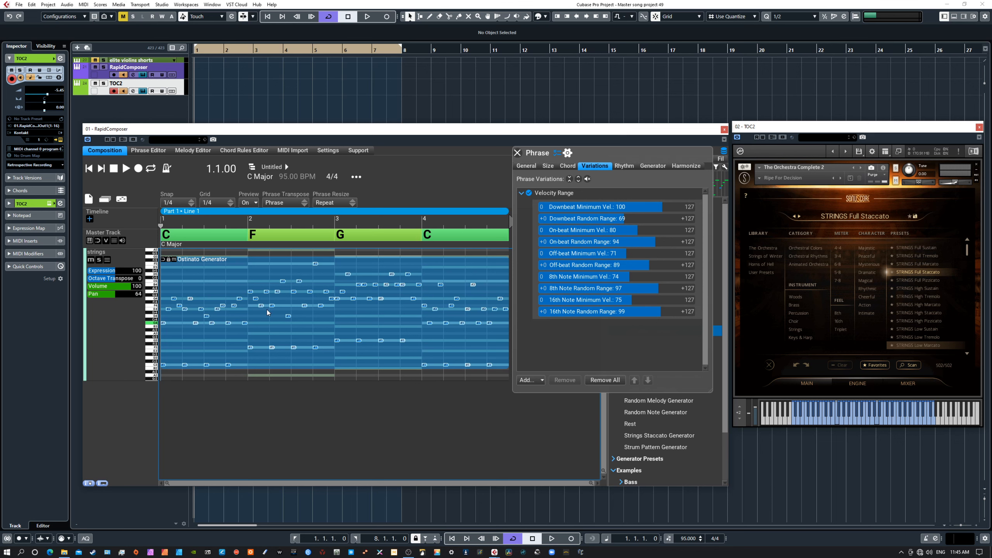
- Try minimum velocities of 73 on-beat, 57 off-beat, 58 for 8th and 56 for 16th notes, with downbeat random range 79, and audition the phrase
click(609, 299)
click(611, 276)
click(611, 253)
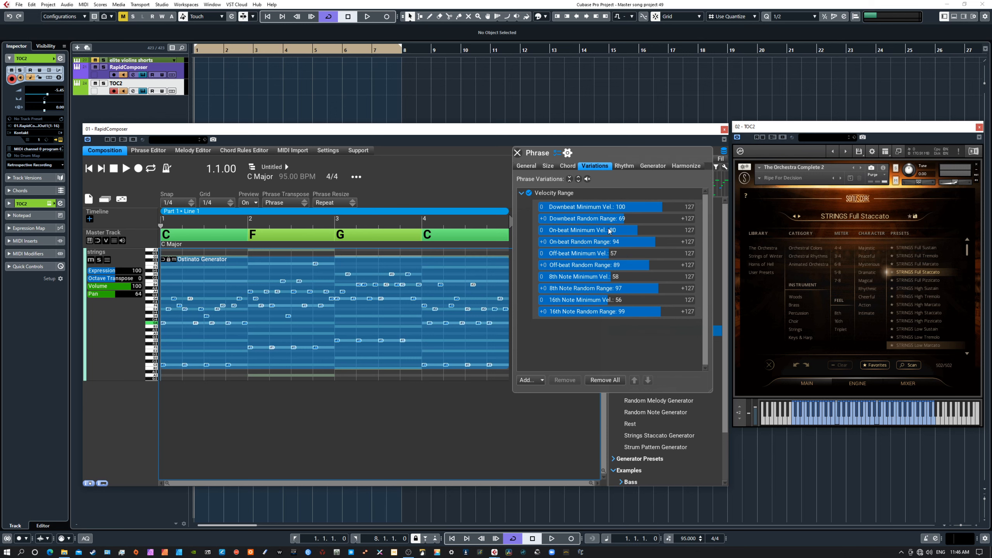
click(610, 231)
click(607, 219)
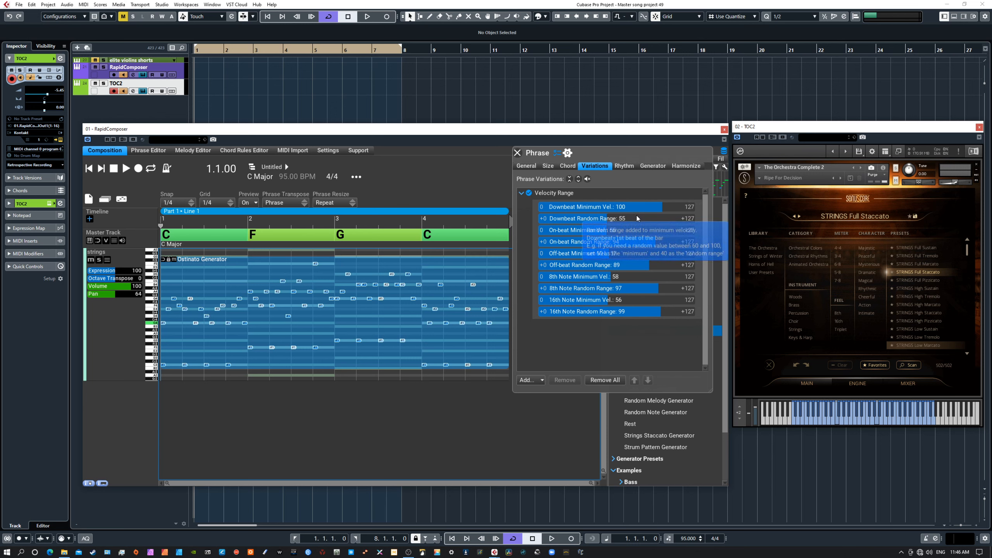
click(636, 215)
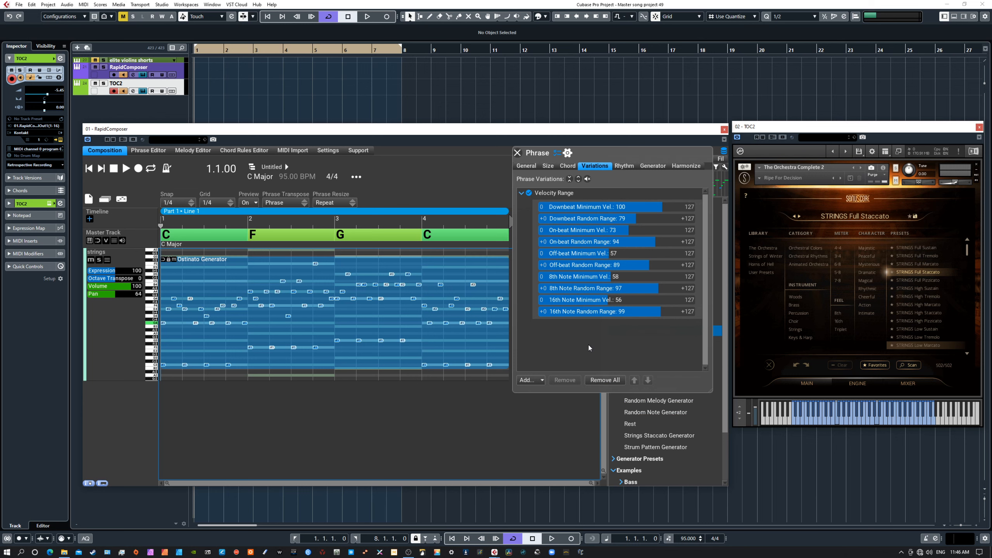
key(space)
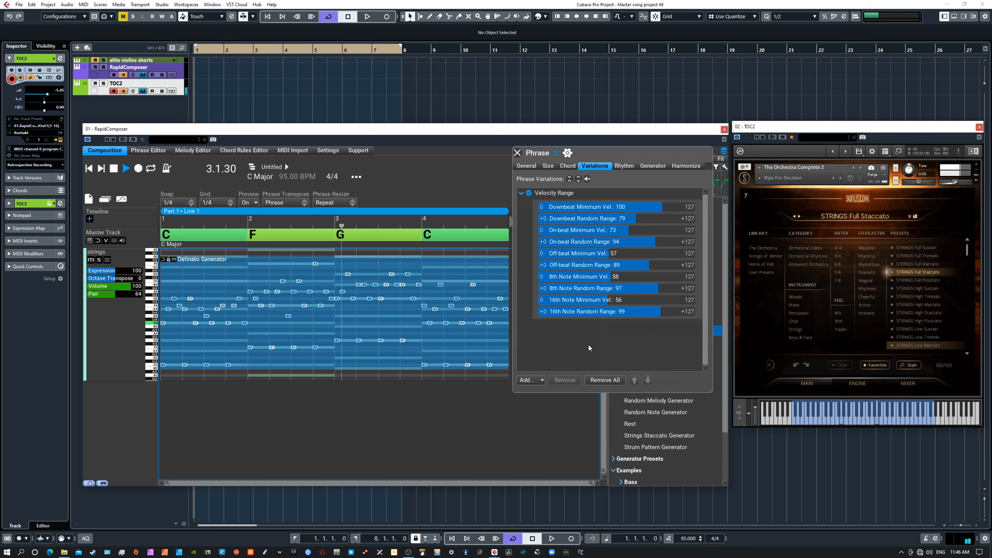
key(space)
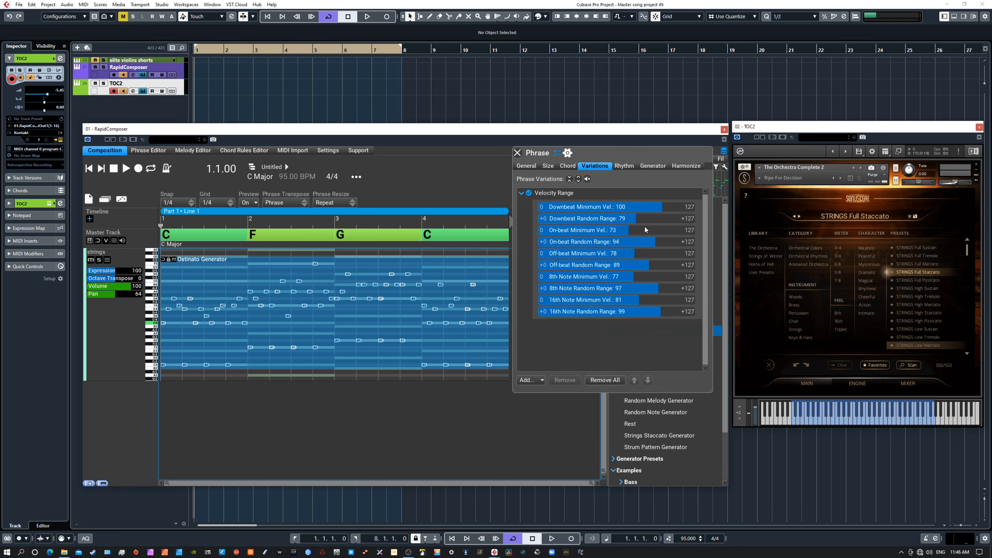
- Try minimum velocities of 89 for downbeat, 78 off-beat, 77 for 8th and 81 for 16th notes, and audition the phrase
click(649, 206)
key(space)
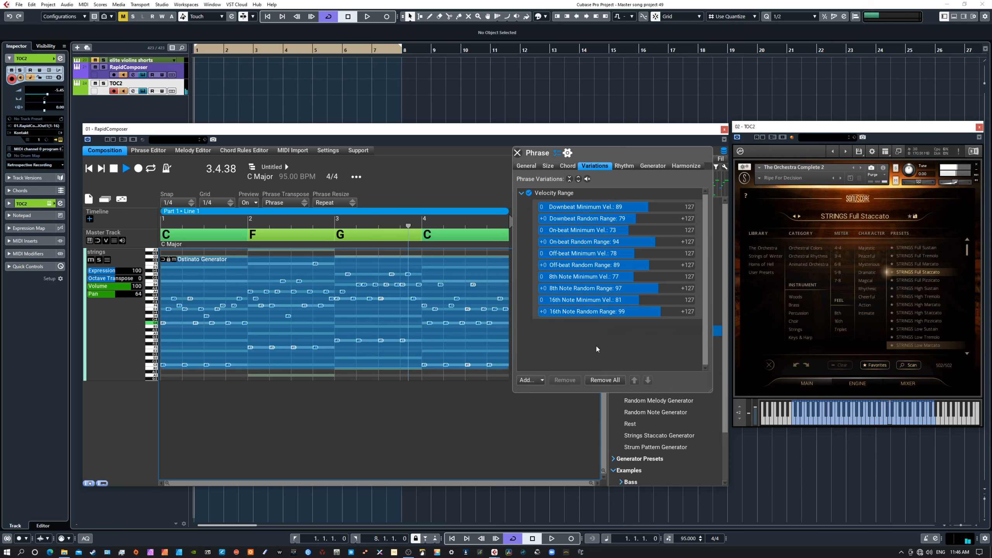
key(space)
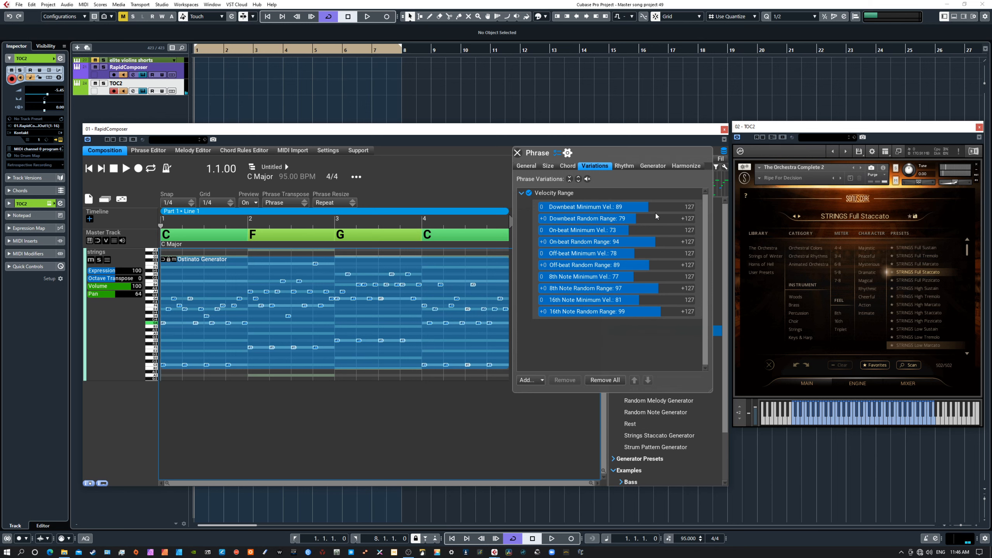
- Set minimum velocities to 88 on-beat, 91 off-beat and 90 for 8th and 16th notes, and random ranges to 91 for downbeat and 103 for 16th notes
click(666, 311)
click(649, 299)
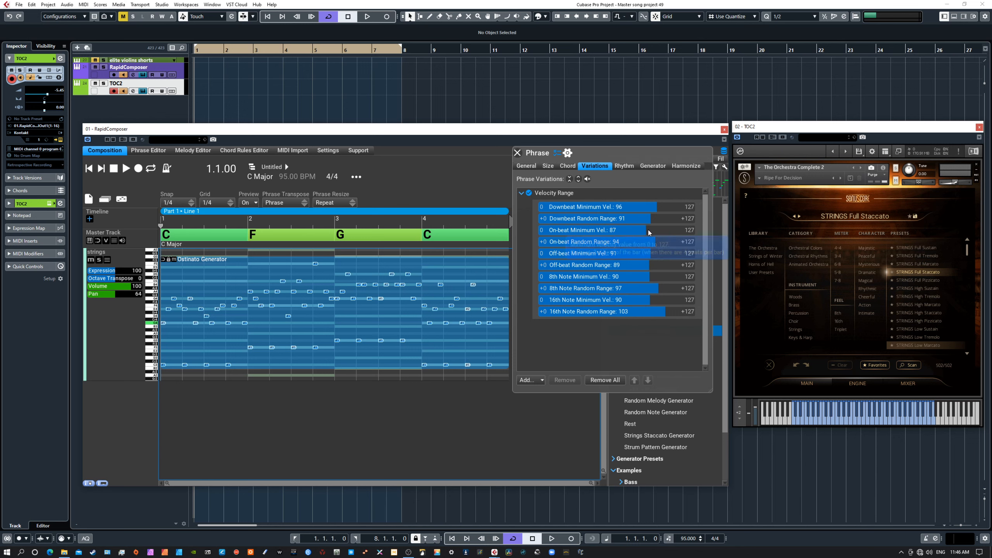
drag(649, 231, 653, 233)
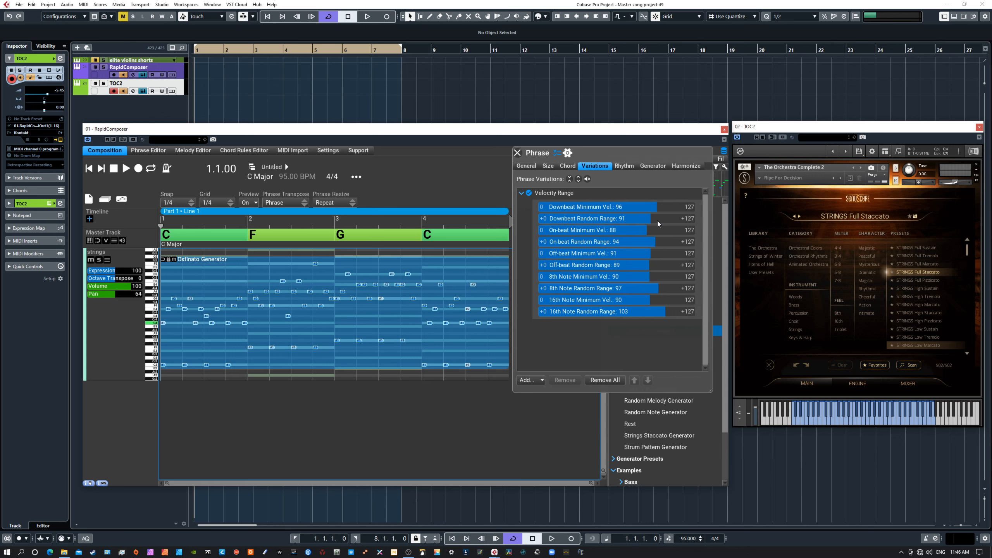
- Set the downbeat minimum velocity to 102 and the random ranges to 103 on-beat and 100 off-beat, and audition the phrase
click(663, 205)
click(666, 241)
click(663, 262)
key(space)
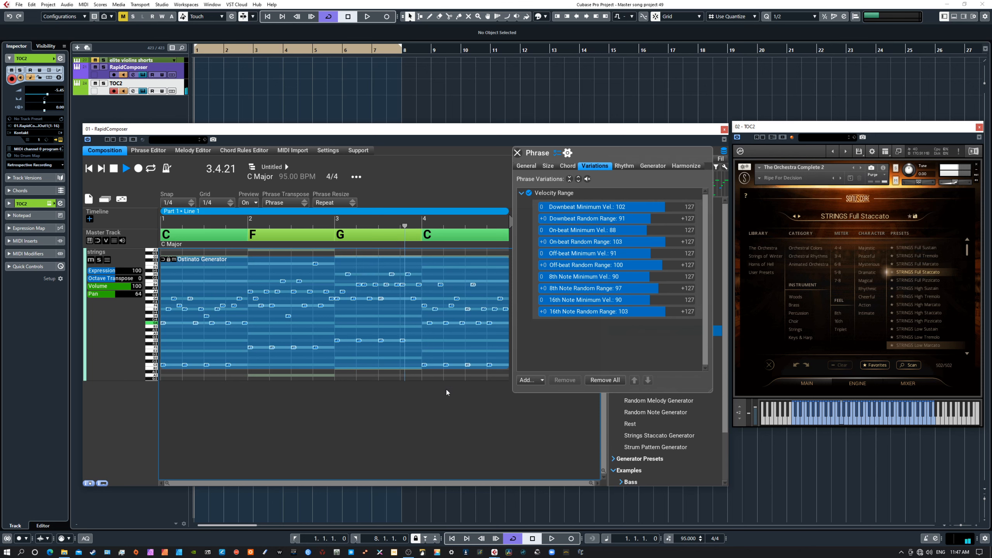
key(space)
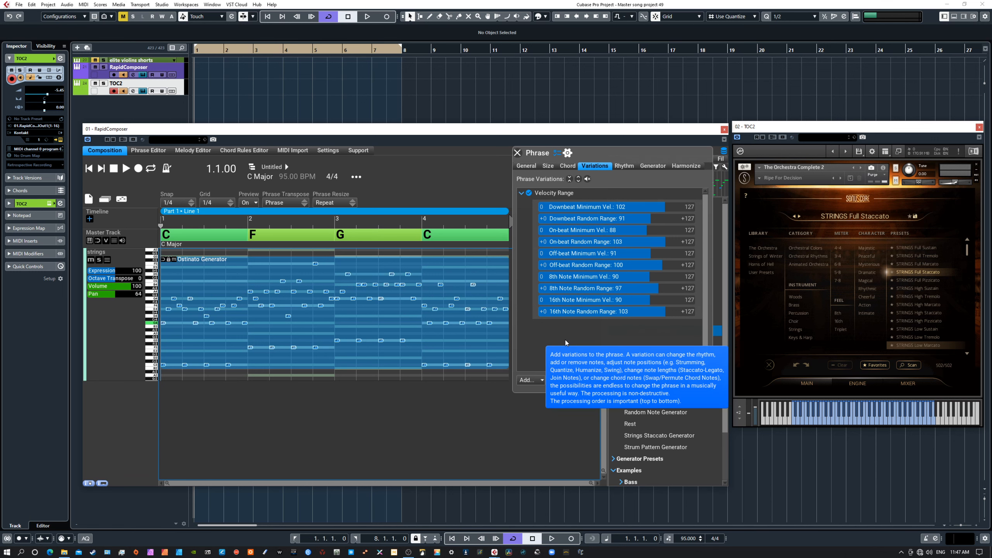
click(527, 379)
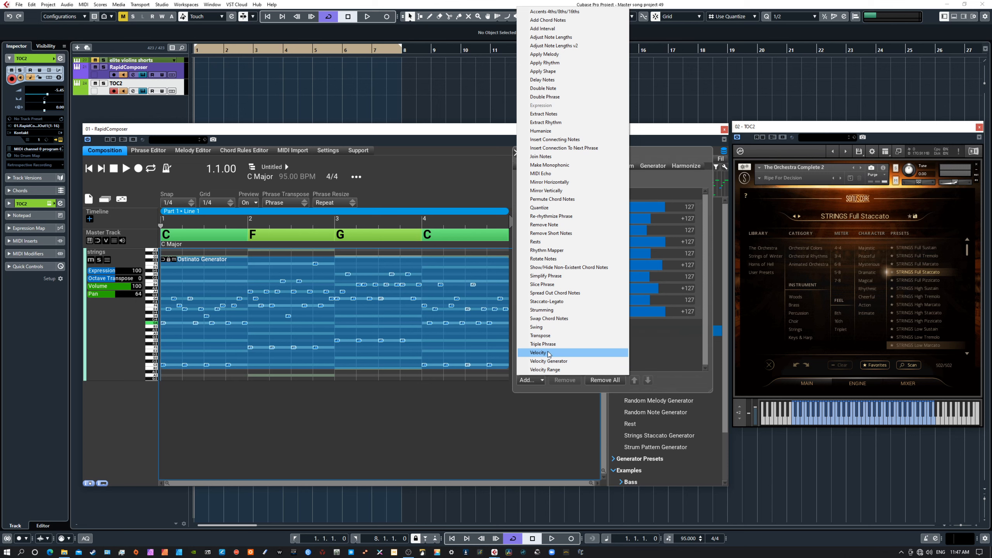
click(644, 337)
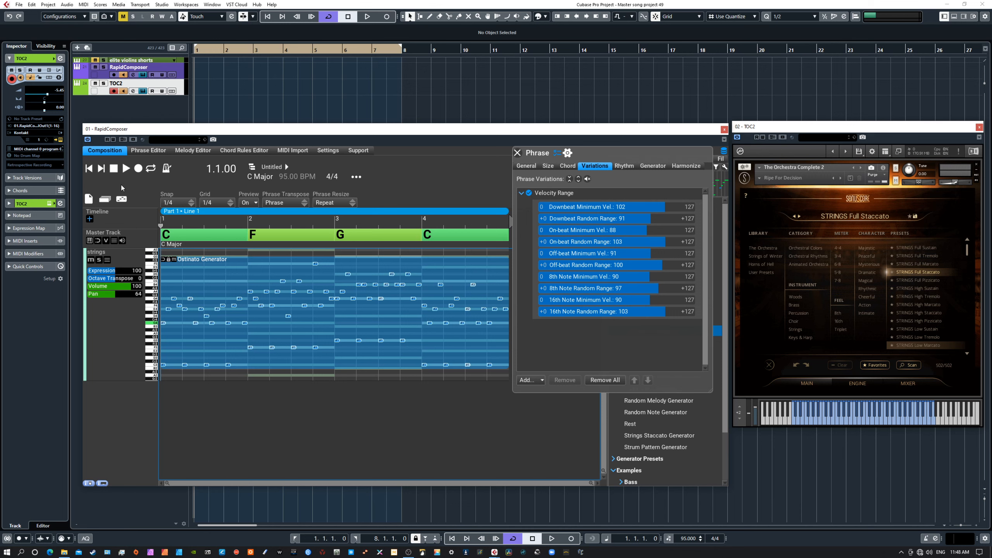
- Switch the composition to note editing mode and make the Note On Velocity lane taller
click(122, 199)
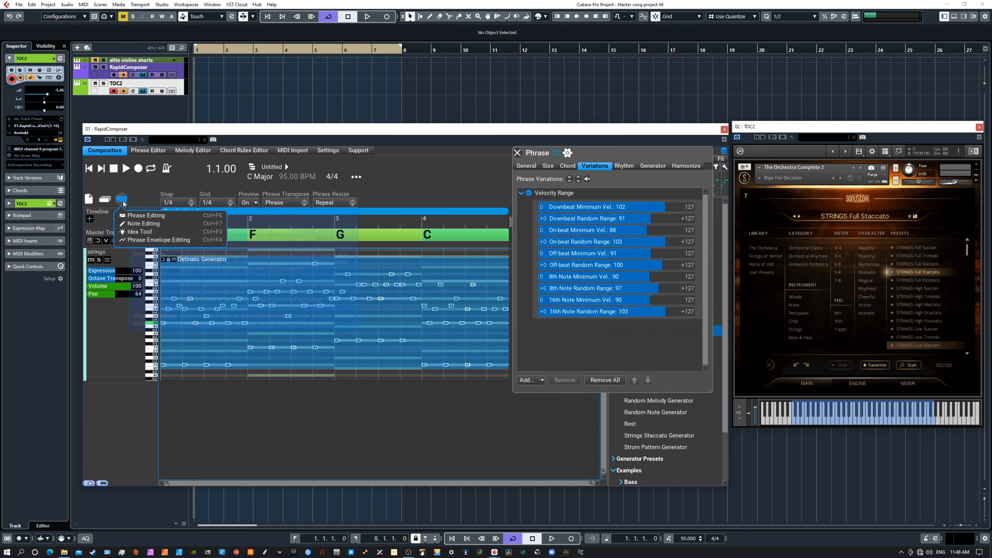
click(138, 225)
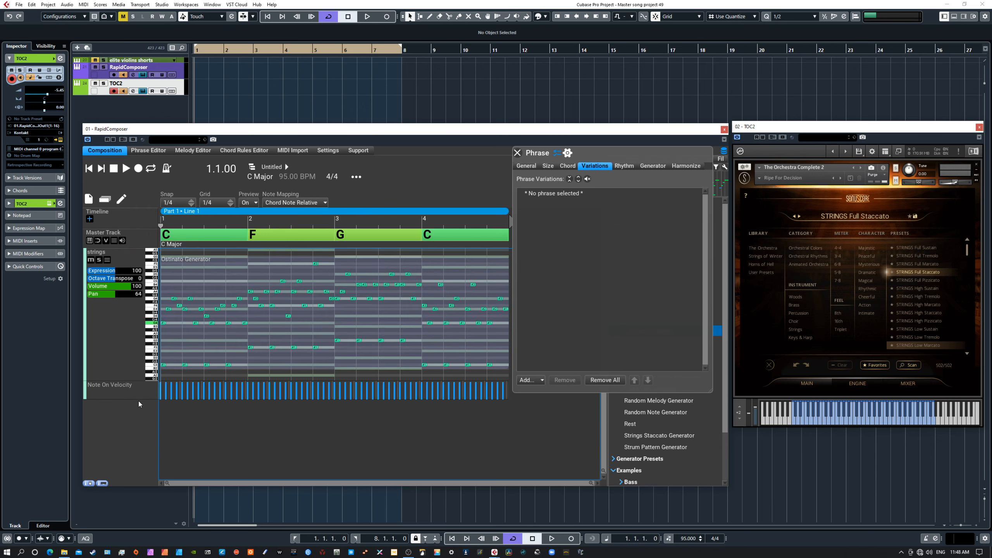
drag(127, 401, 126, 437)
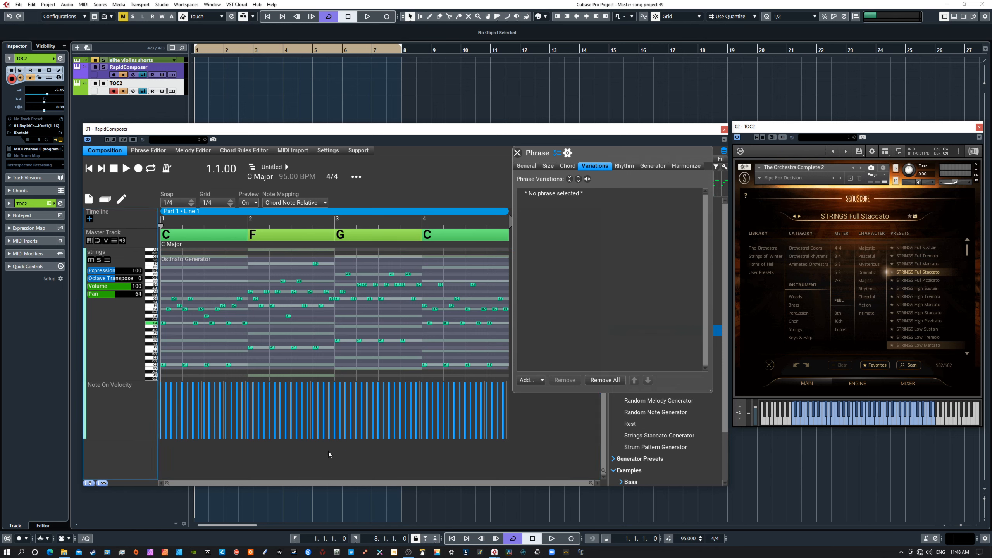
- With Line Tool Set Mode, draw two rising ramps in the Note On Velocity lane, one over bars 1–2 and a steeper one over bars 3–4
click(307, 334)
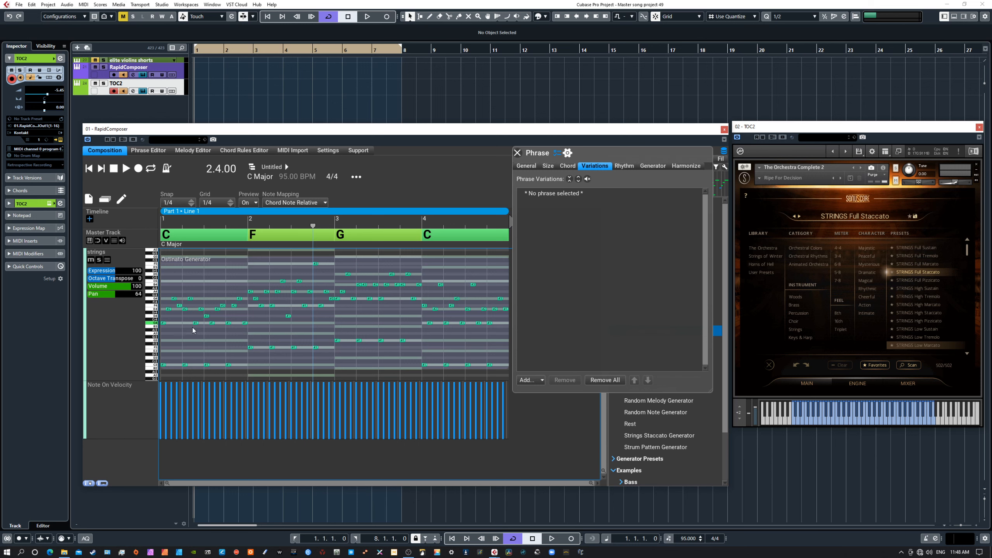
right_click(229, 405)
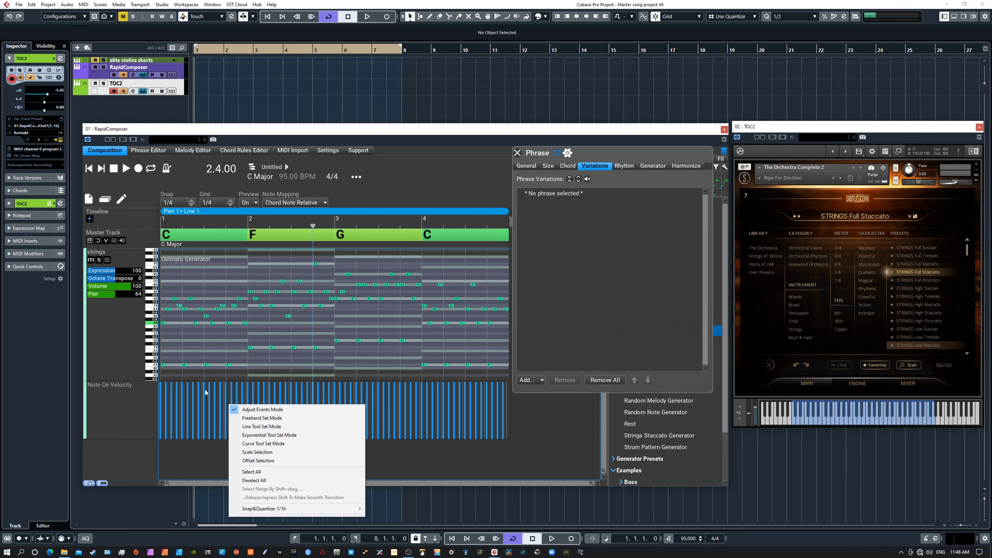
click(256, 426)
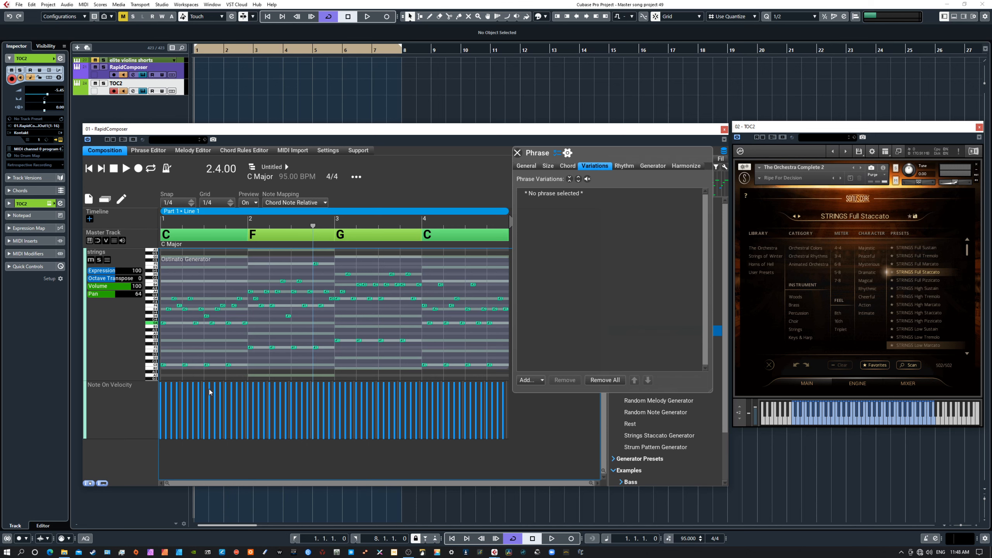
mouse_move(201, 386)
mouse_down()
mouse_move(342, 415)
mouse_move(411, 415)
mouse_move(338, 418)
mouse_move(497, 386)
mouse_up()
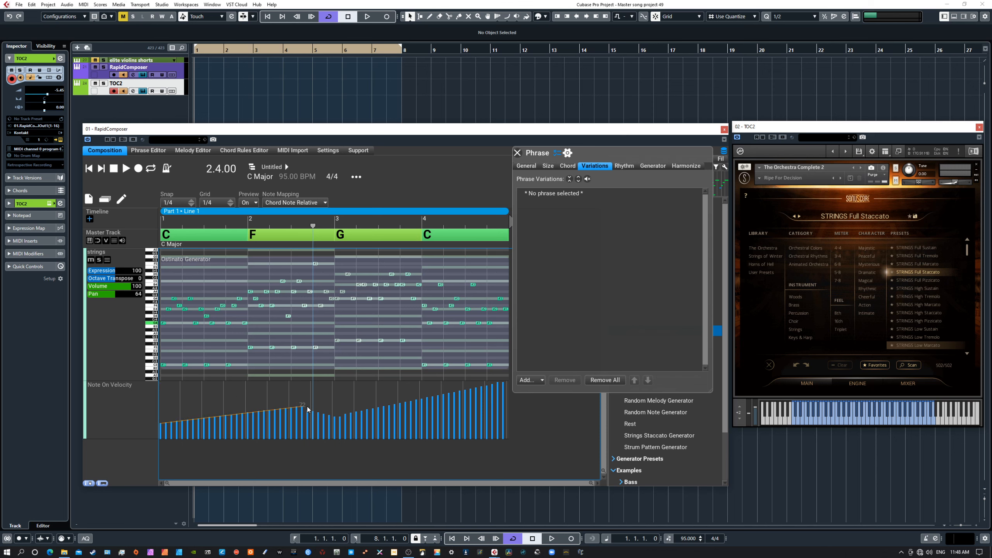
drag(307, 407, 332, 405)
drag(338, 428, 488, 387)
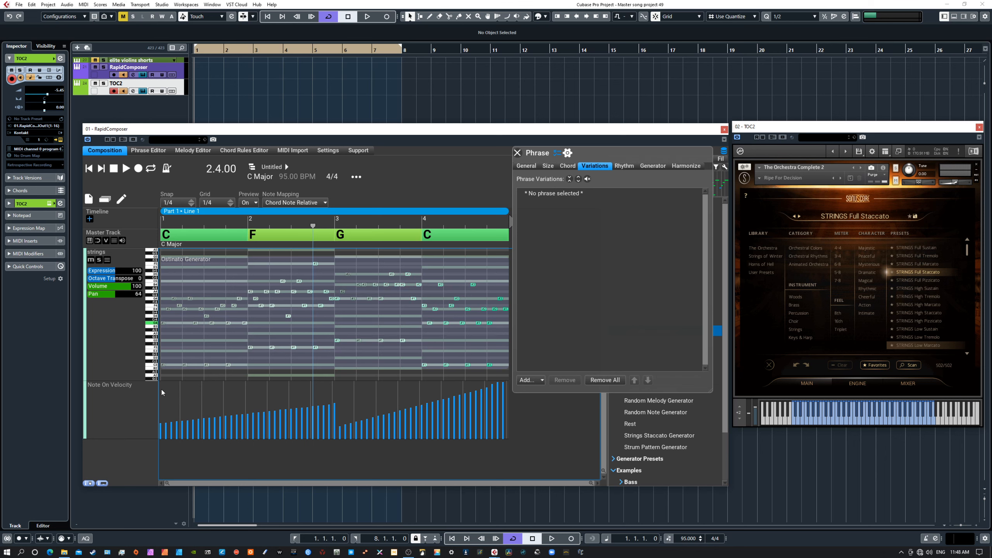
- With the line tool, draw a falling ramp from bar 1 in the Note On Velocity lane and a nearly level line over most of bar 1
drag(159, 387, 284, 429)
right_click(263, 392)
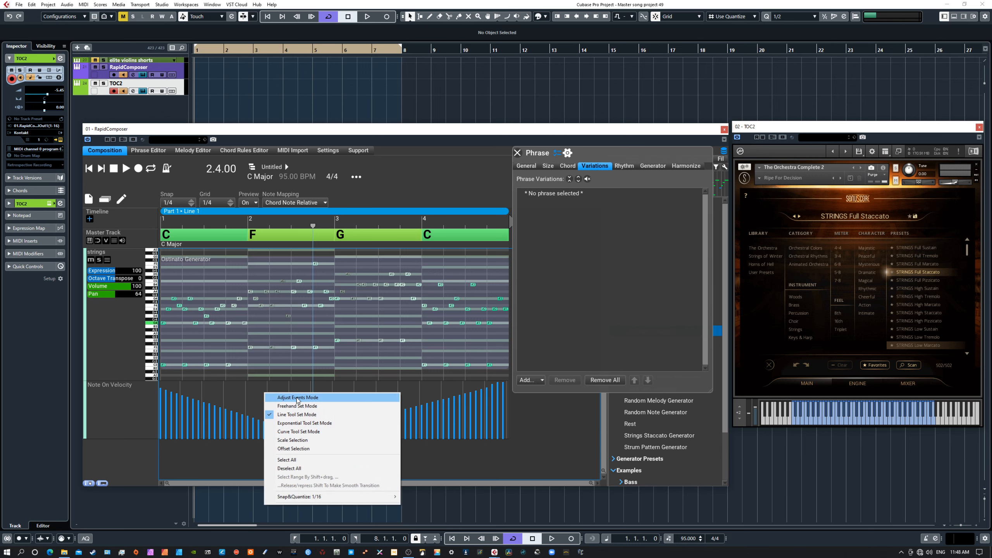
mouse_move(175, 413)
mouse_down()
mouse_move(241, 421)
mouse_move(243, 410)
mouse_up()
- In Freehand Set Mode, draw a wavy velocity contour across bars 1–4 in the Note On Velocity lane
right_click(245, 398)
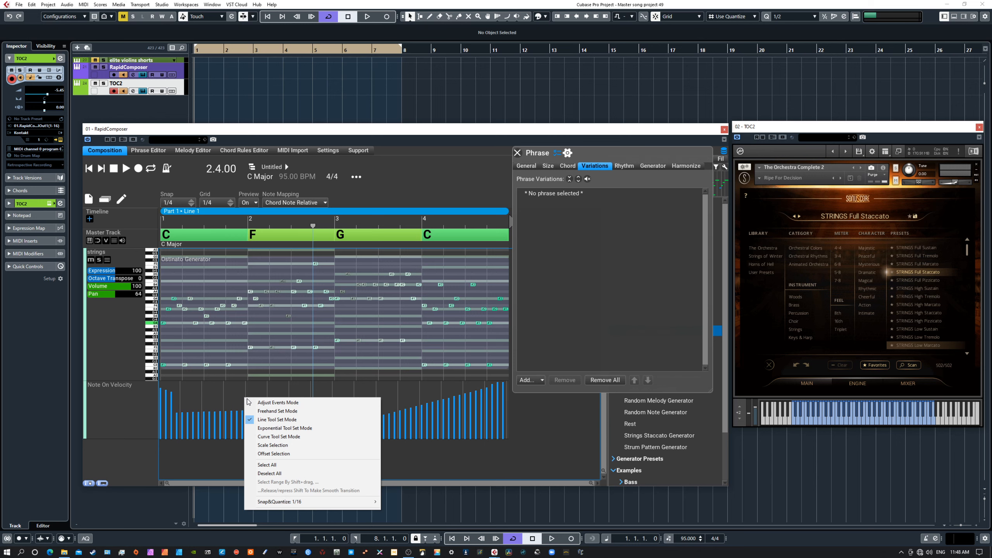
click(276, 411)
drag(188, 414, 297, 404)
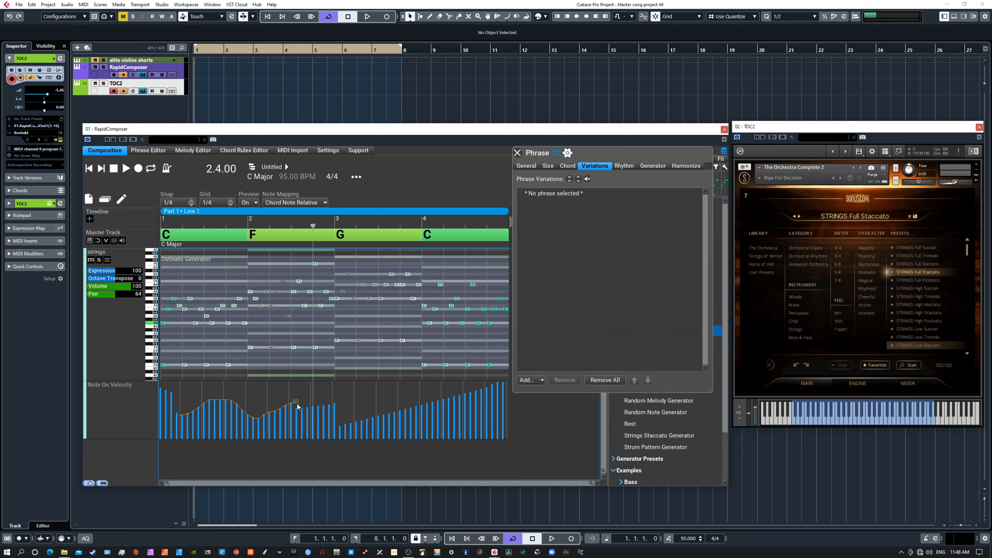
drag(362, 409, 504, 413)
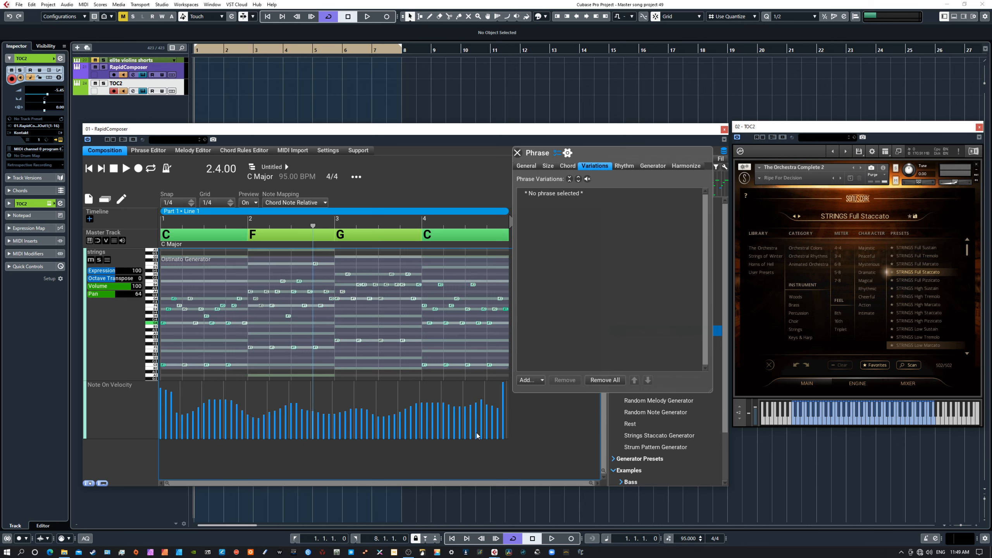
- In Curve Tool Set Mode, reshape the velocities through bar 2 and into bar 3, dipping almost to zero at the end of bar 2
right_click(347, 393)
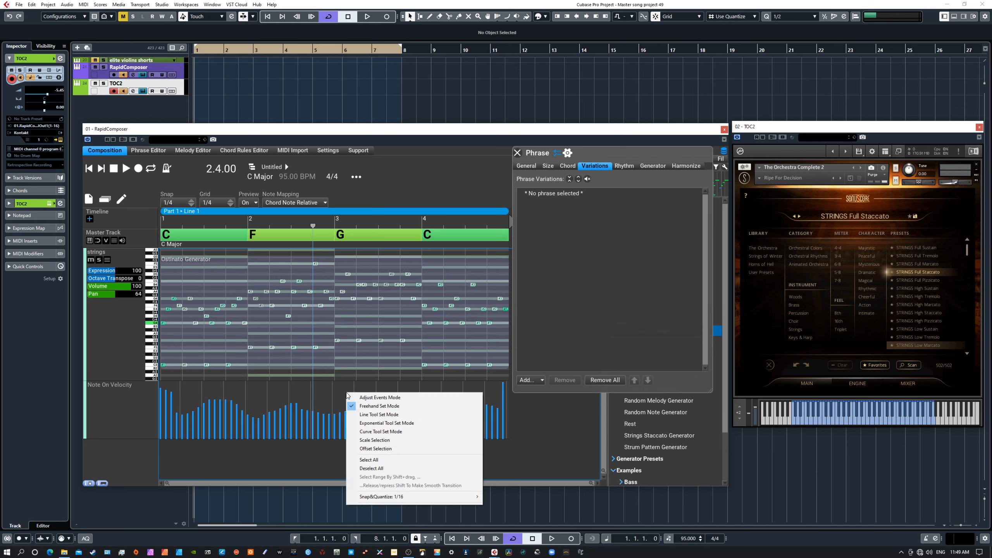
click(369, 431)
mouse_move(381, 414)
mouse_down()
mouse_move(243, 403)
mouse_move(345, 423)
mouse_move(325, 438)
mouse_up()
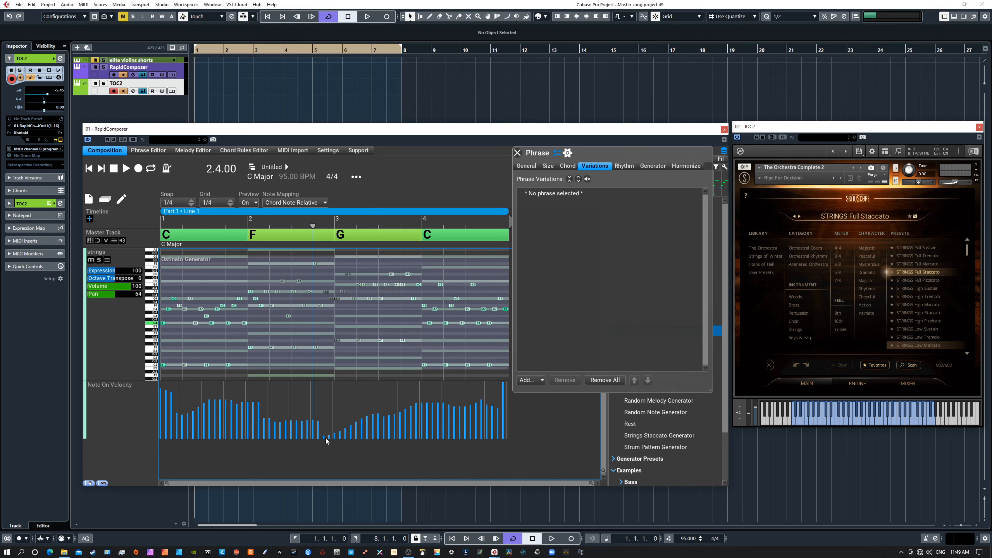
- With Line Tool Set Mode, draw a level high velocity line across all four bars
right_click(331, 403)
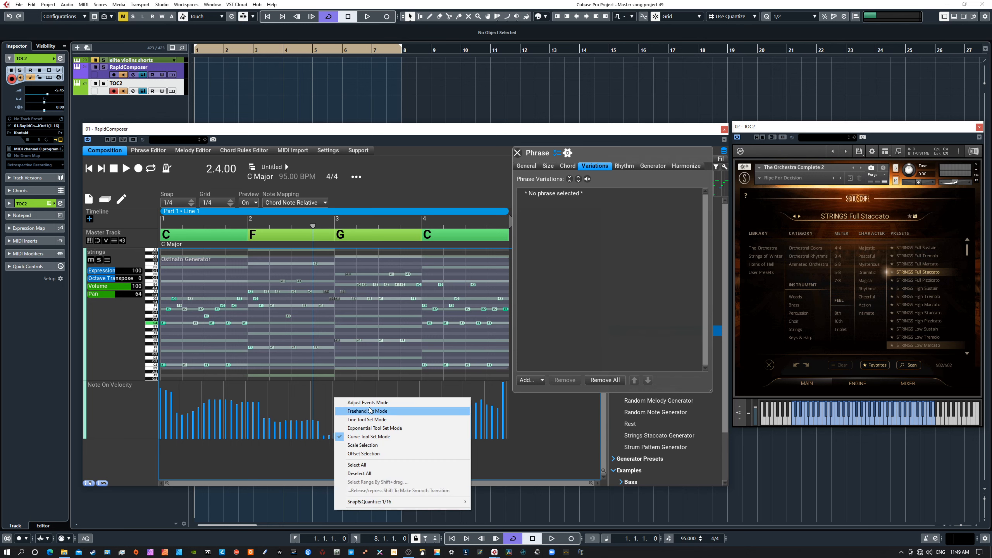
click(365, 420)
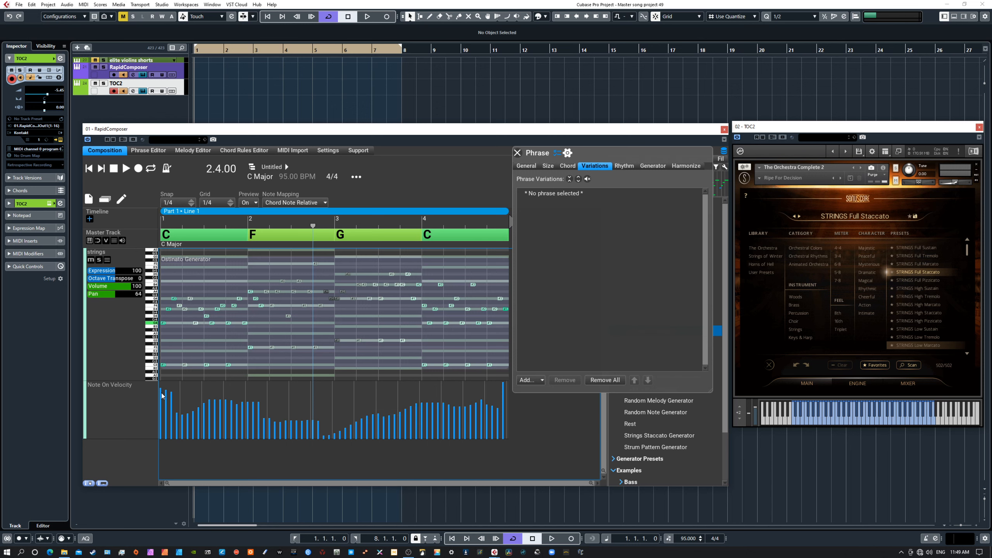
mouse_move(162, 396)
mouse_down()
mouse_move(508, 392)
mouse_move(150, 389)
mouse_up()
drag(508, 390, 161, 391)
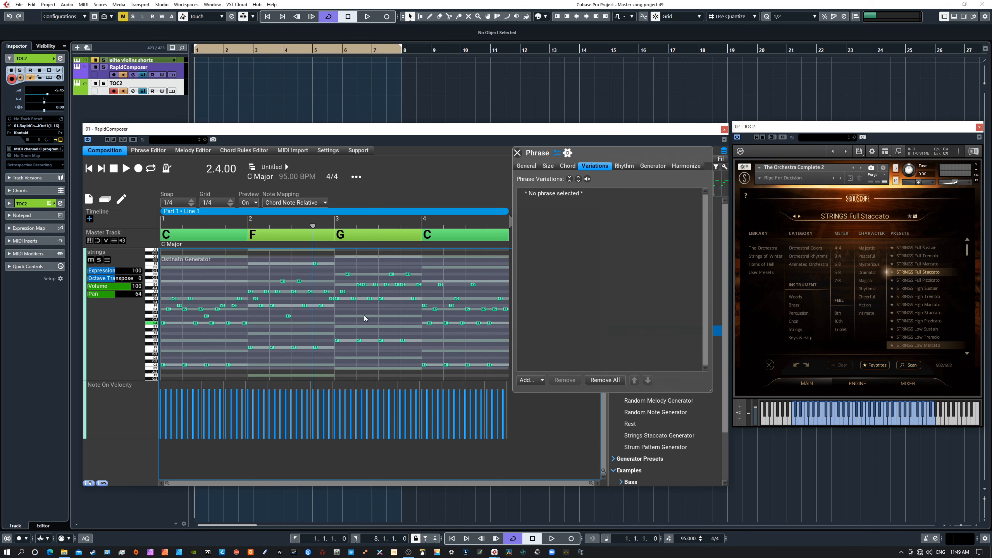
- Switch the composition to Phrase Editing mode, select the Ostinato Generator phrase and audition it
click(122, 199)
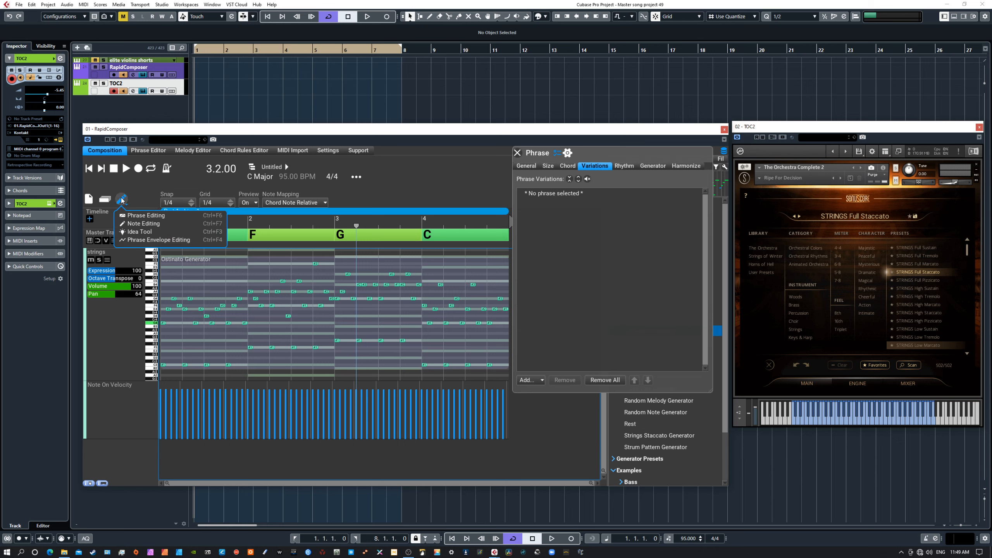
click(132, 216)
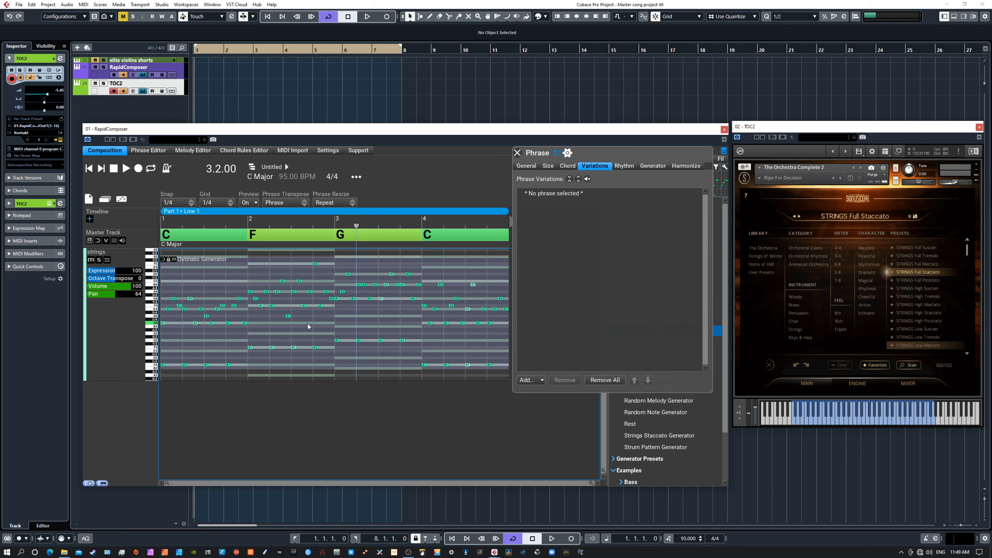
click(302, 340)
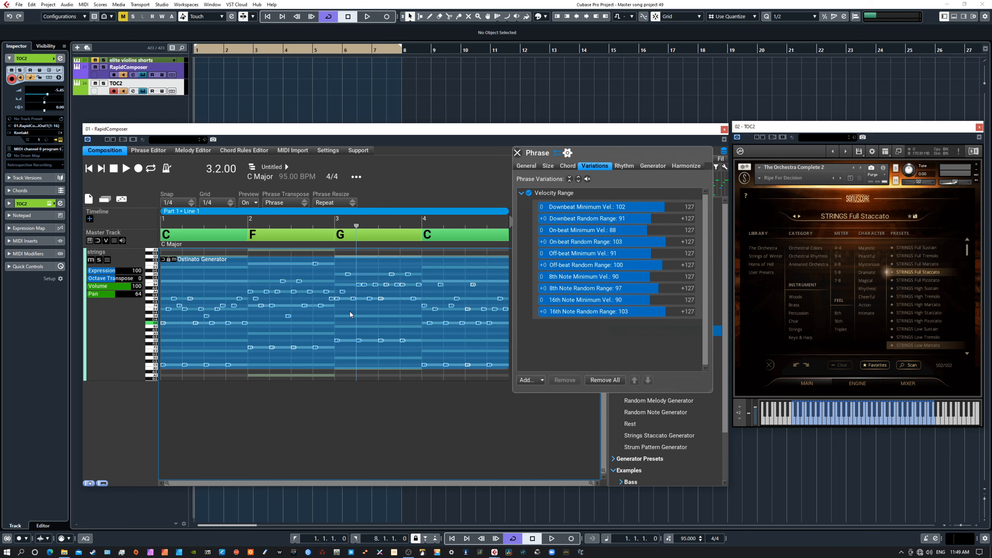
key(space)
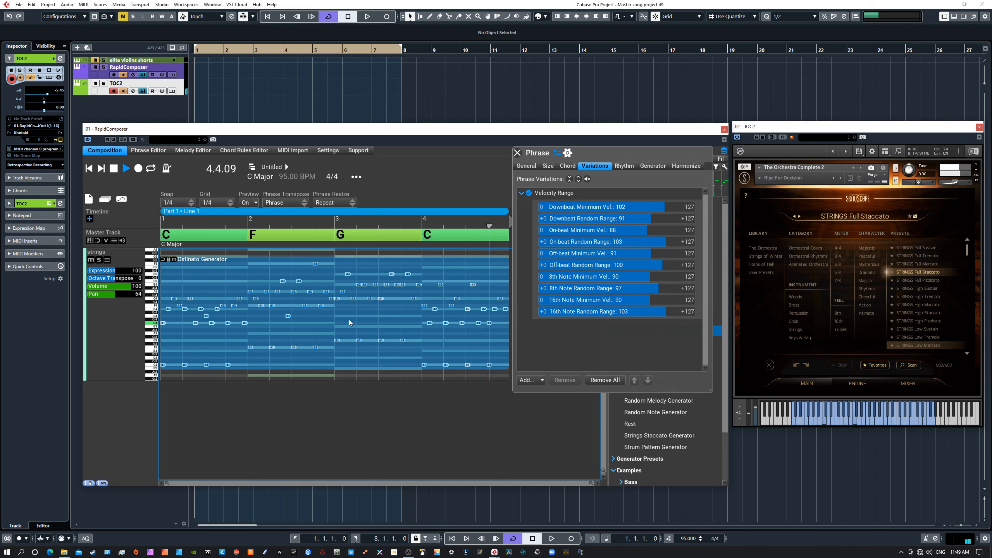
key(space)
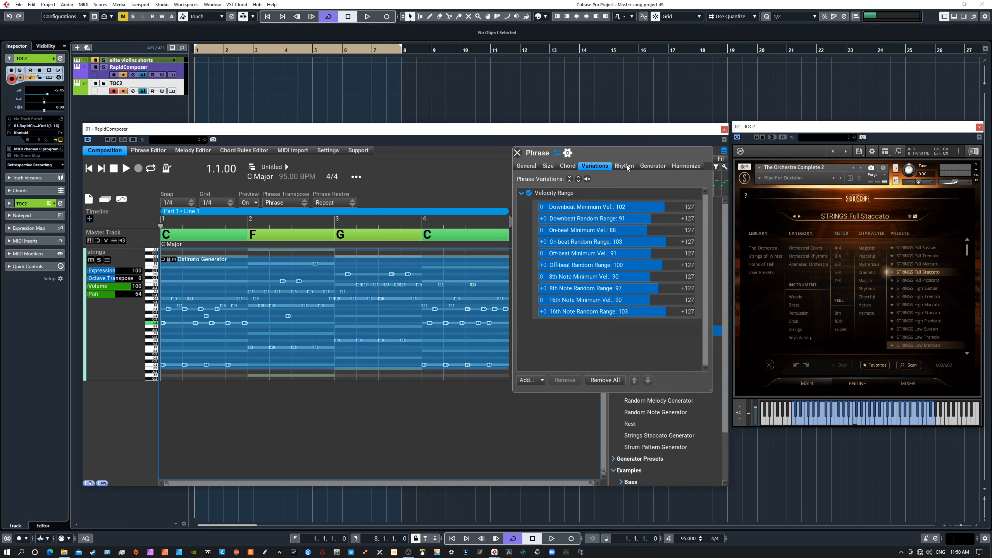
- Auto-harmonize the ostinato phrase based on rules with a Harmony track added, and make the Harmony track taller
click(649, 167)
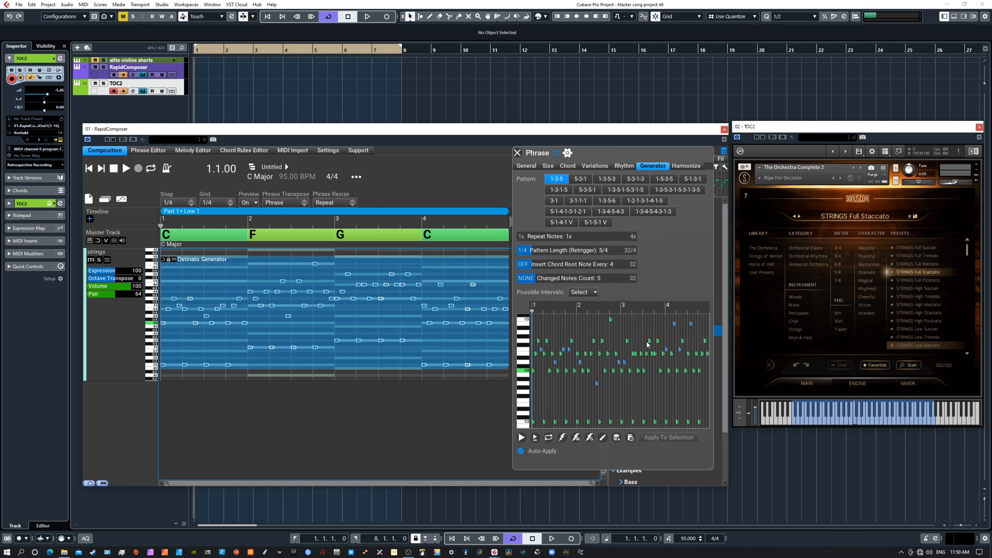
click(680, 167)
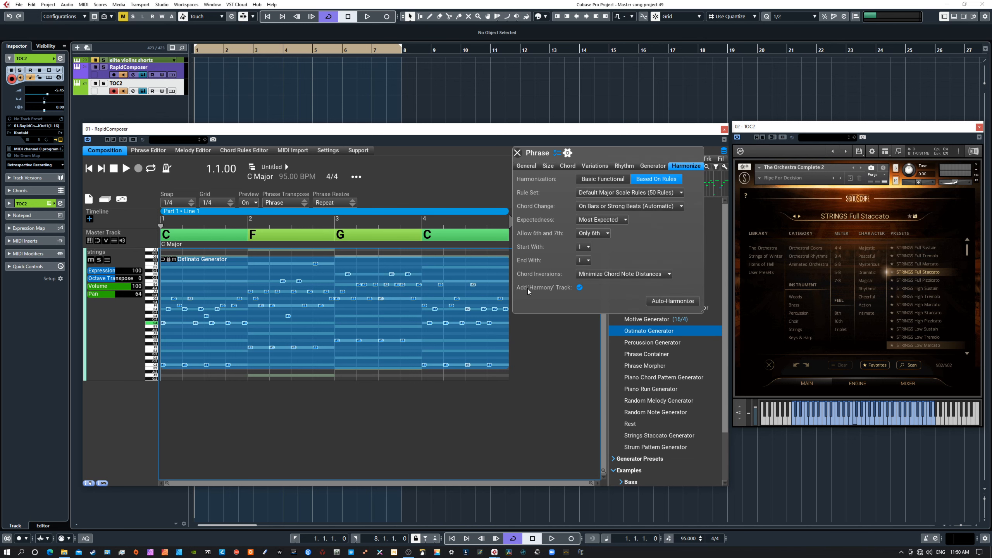
click(661, 300)
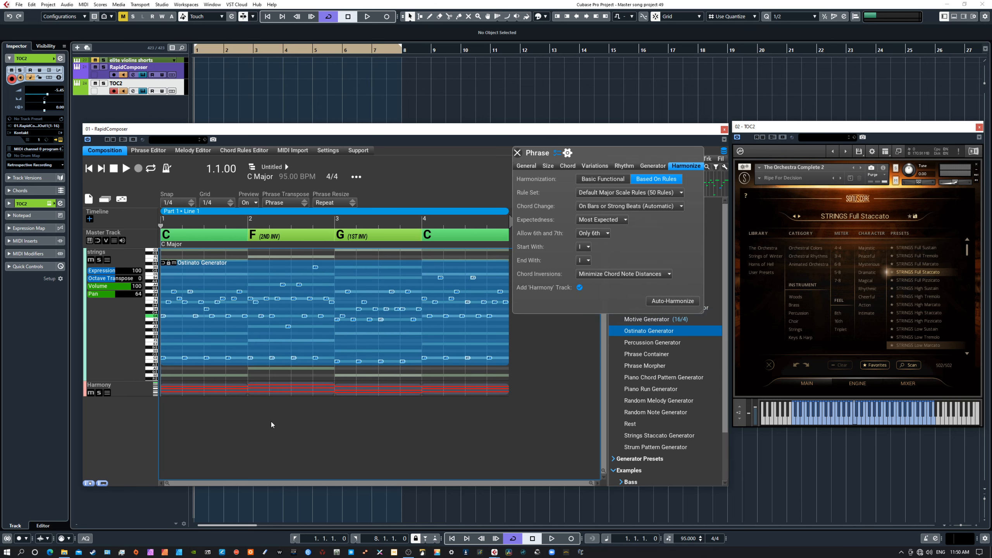
drag(125, 396, 126, 431)
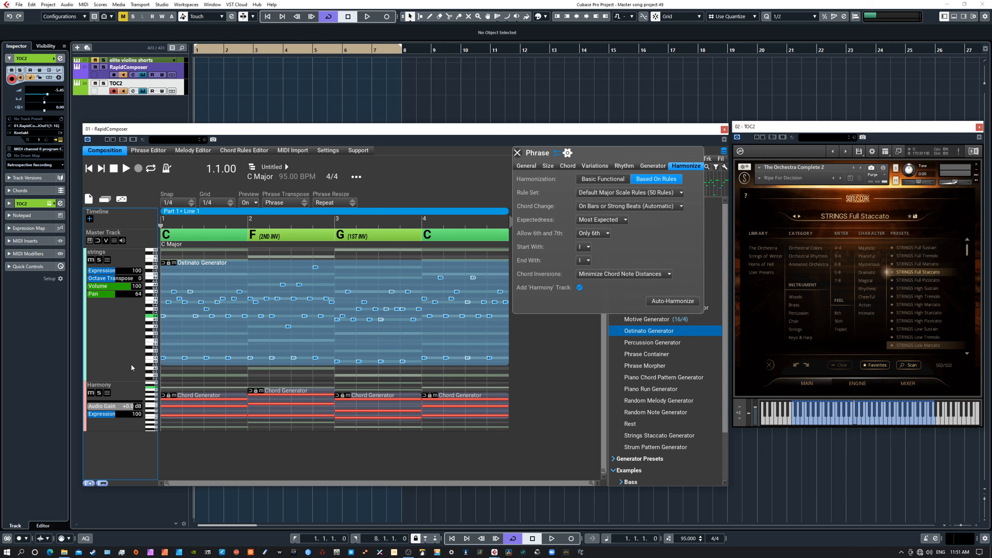
- Review the Harmony track's available commands and its general properties, including instrument, preset and channel
click(128, 391)
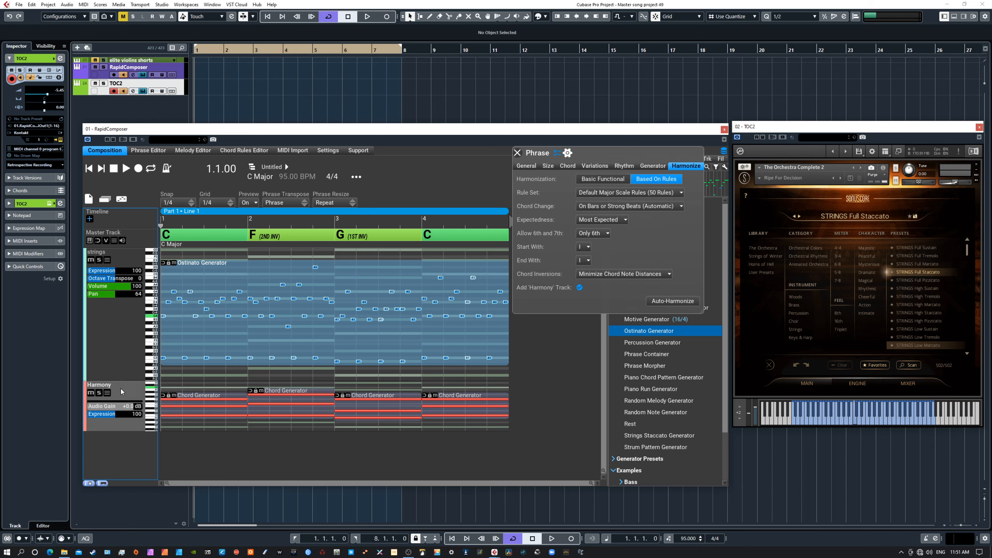
double_click(121, 388)
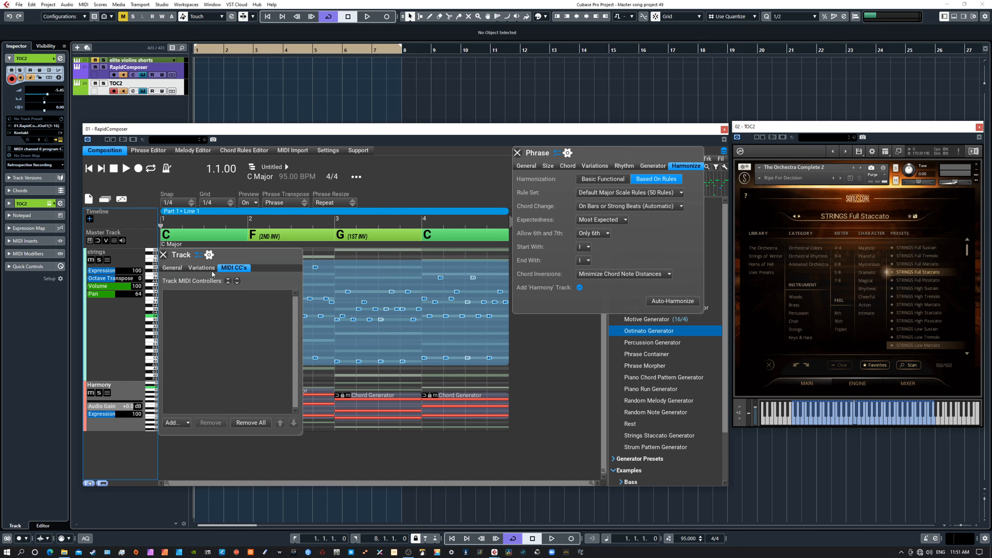
click(207, 254)
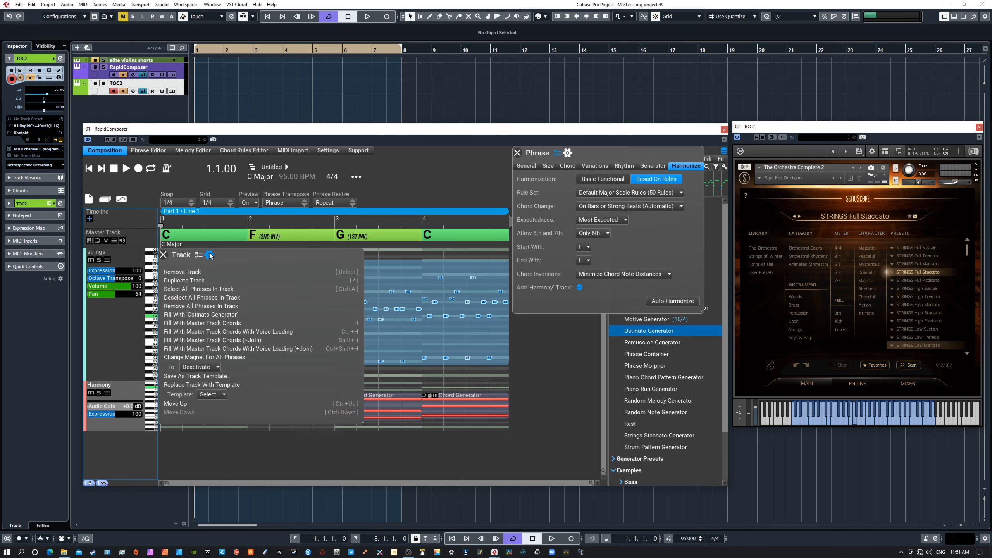
click(199, 255)
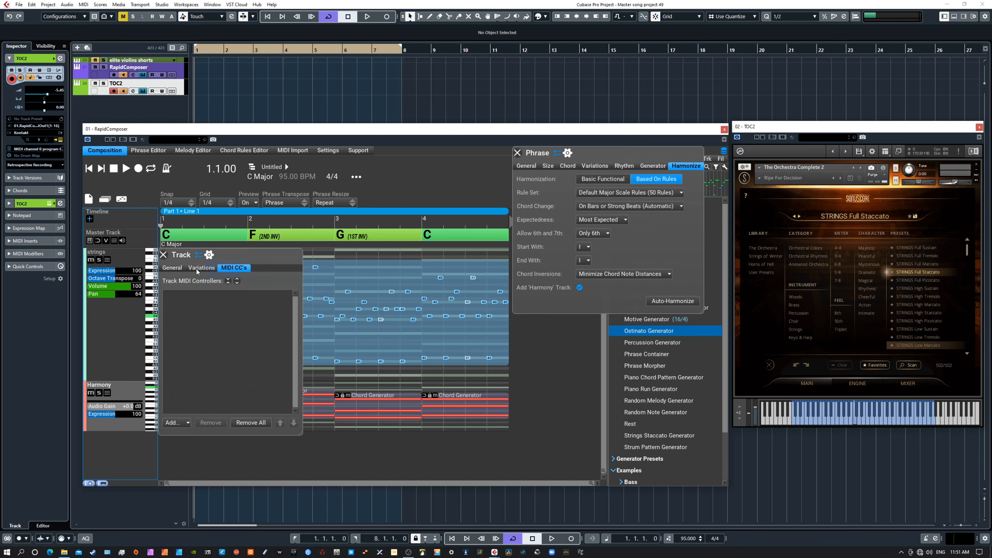
click(176, 269)
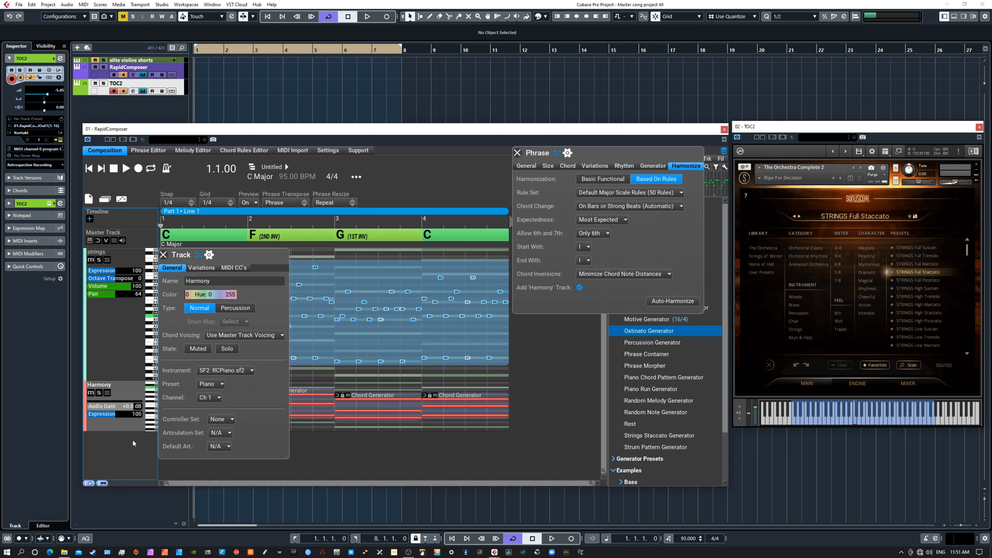
click(164, 254)
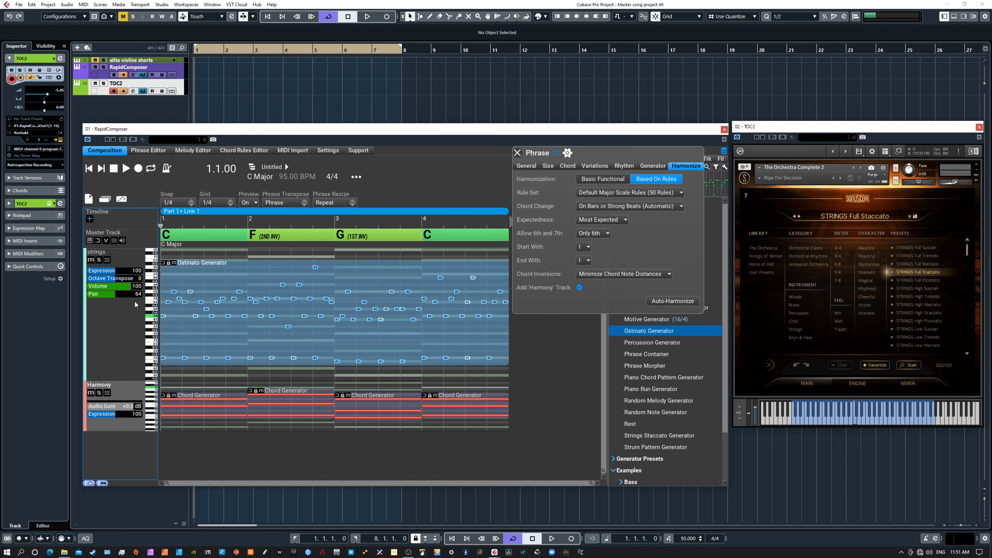
- Audition the ostinato together with the harmony in a loop and set the Harmony track's Expression to 89
click(115, 332)
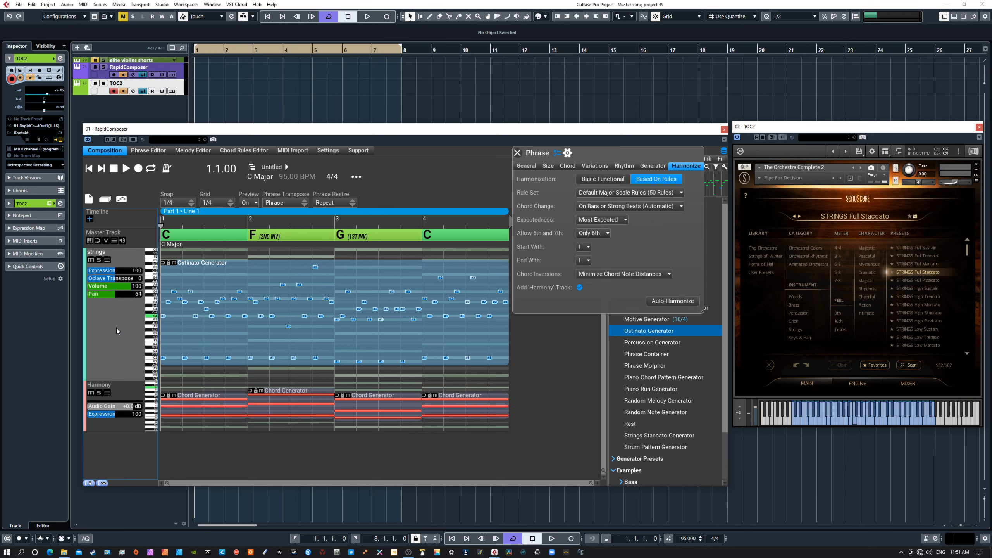
key(space)
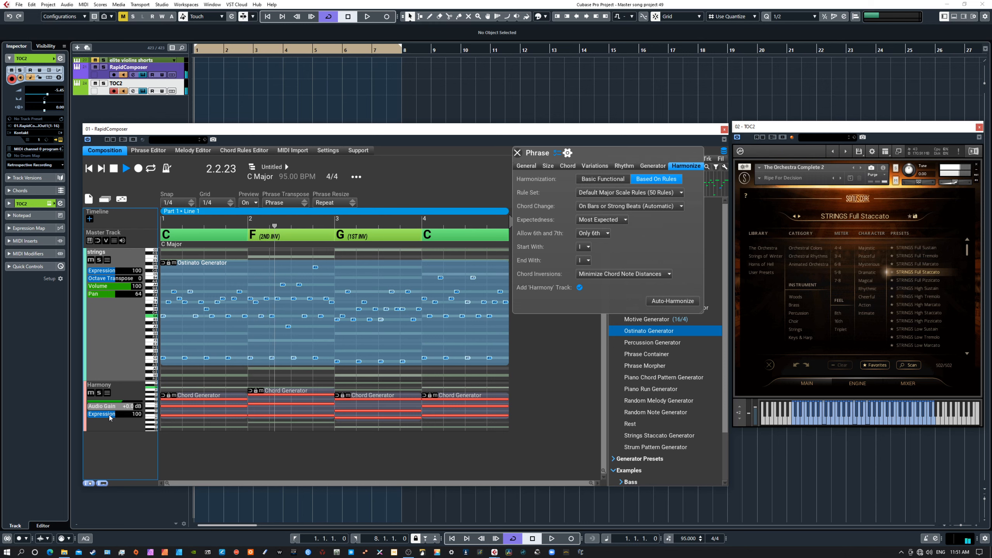
drag(110, 419, 121, 430)
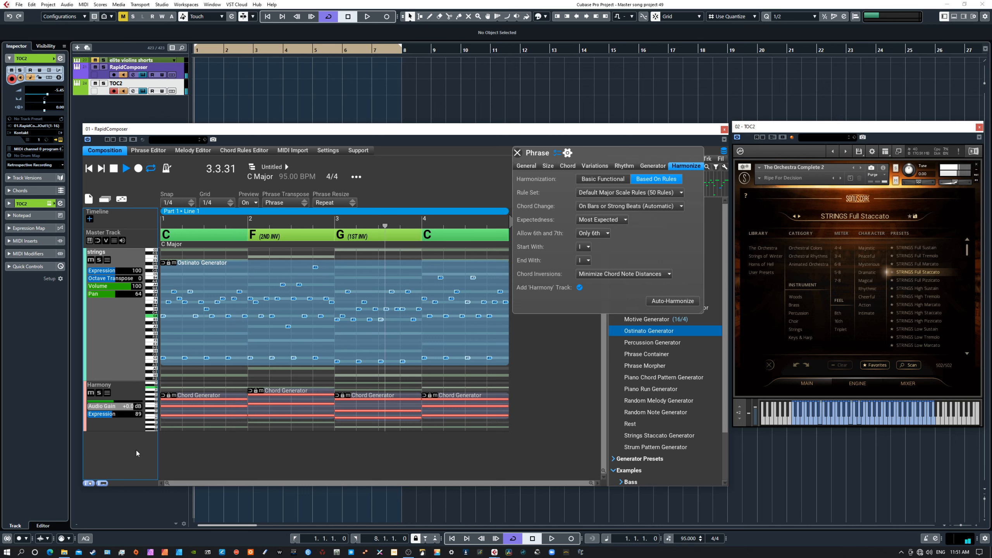
key(space)
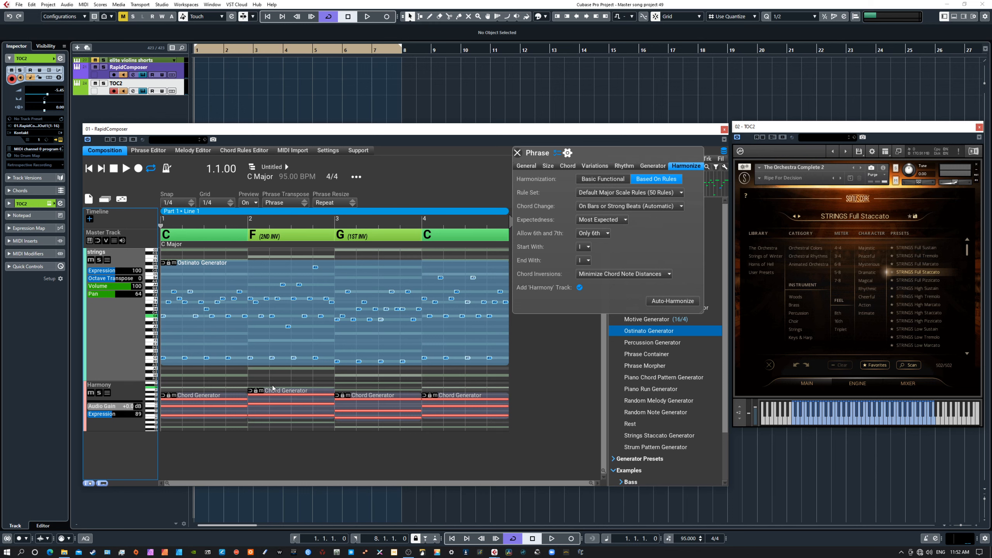
click(452, 448)
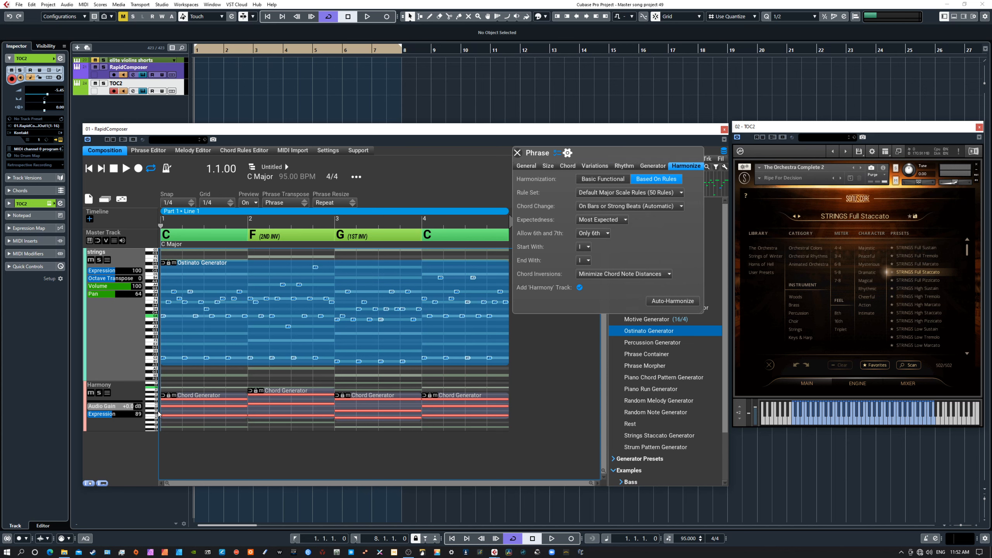
- Duplicate the TOC2 instrument track in Cubase and rename the copy "TOC2 harmony"
right_click(139, 86)
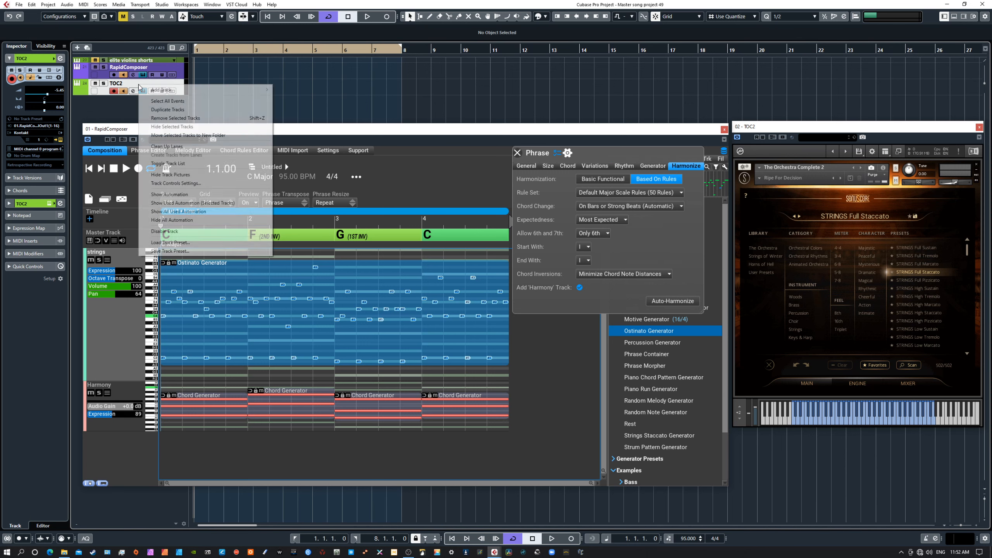
click(161, 110)
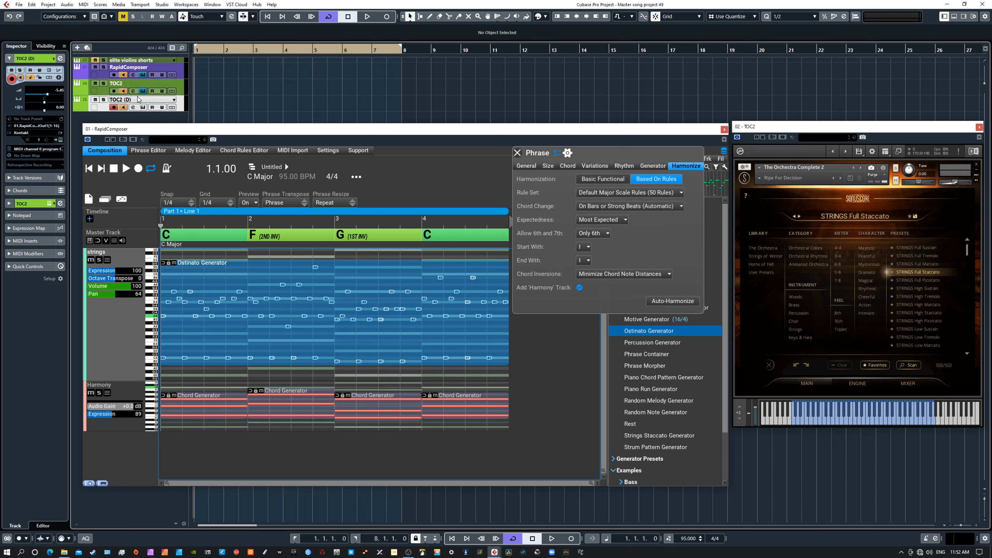
double_click(129, 100)
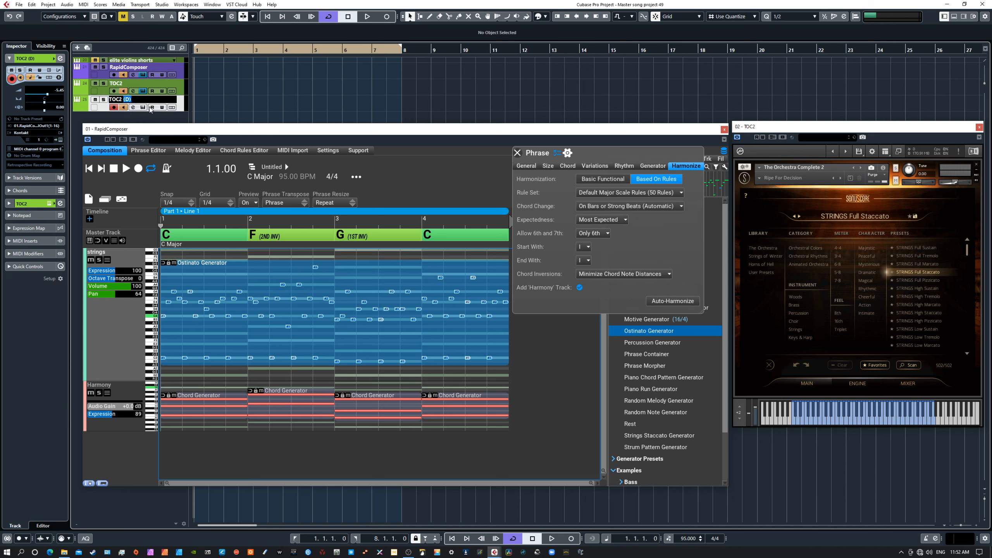
text(harmony)
key(Return)
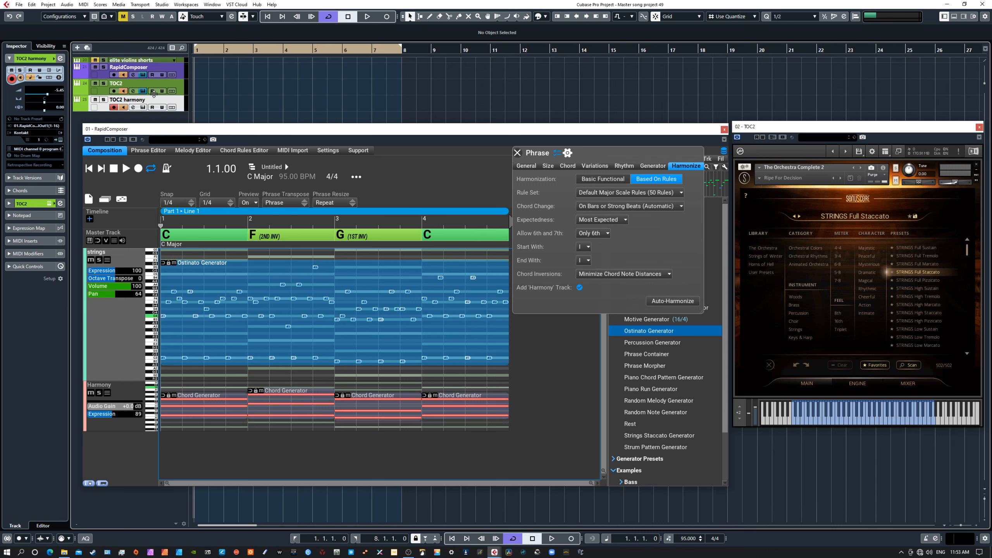
- Load the STRINGS Full Sustain preset in the TOC2 harmony instrument and close its window
key(i)
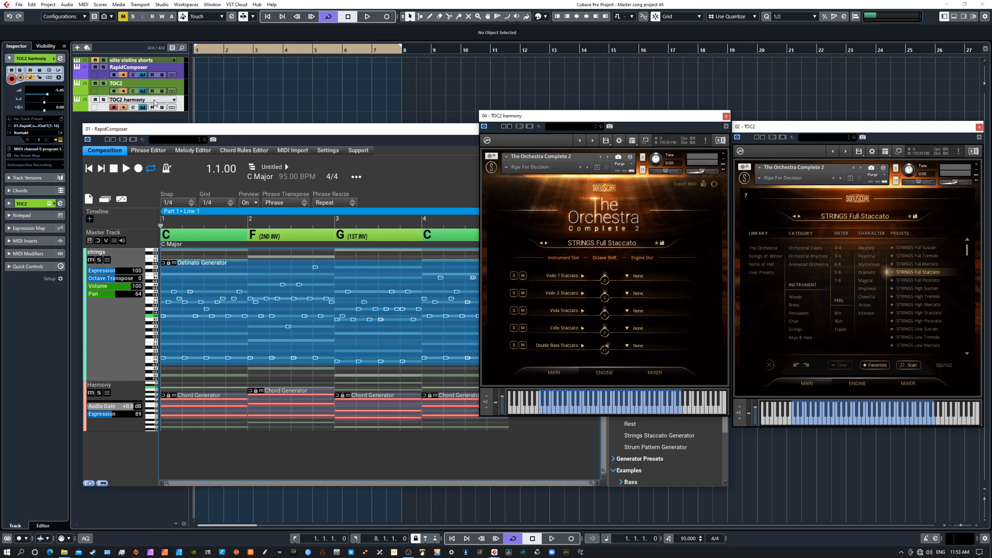
click(592, 243)
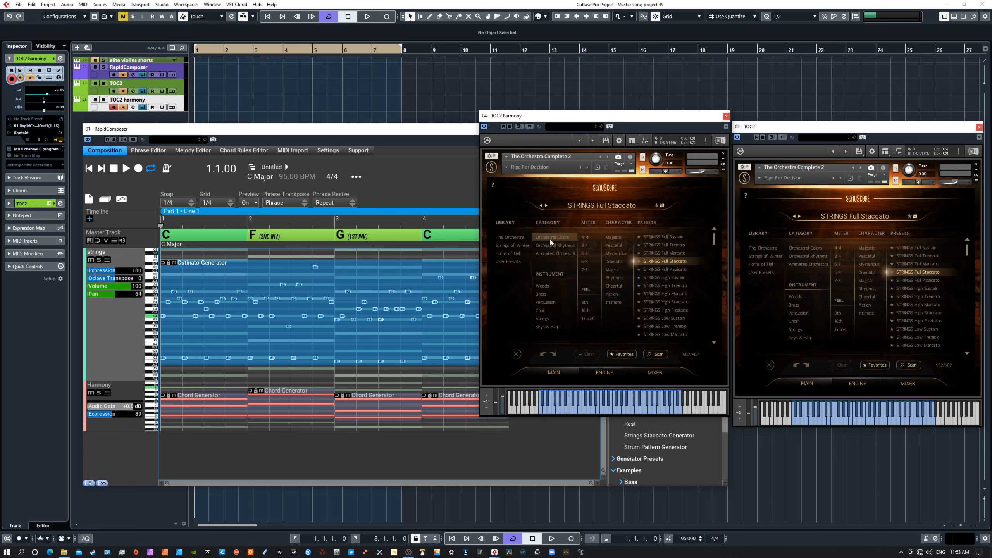
click(655, 237)
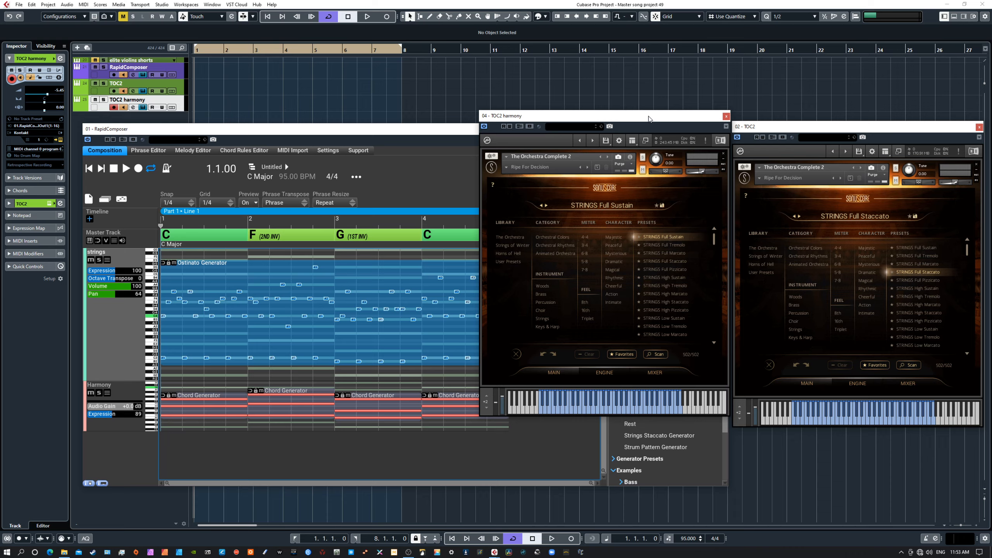
click(726, 116)
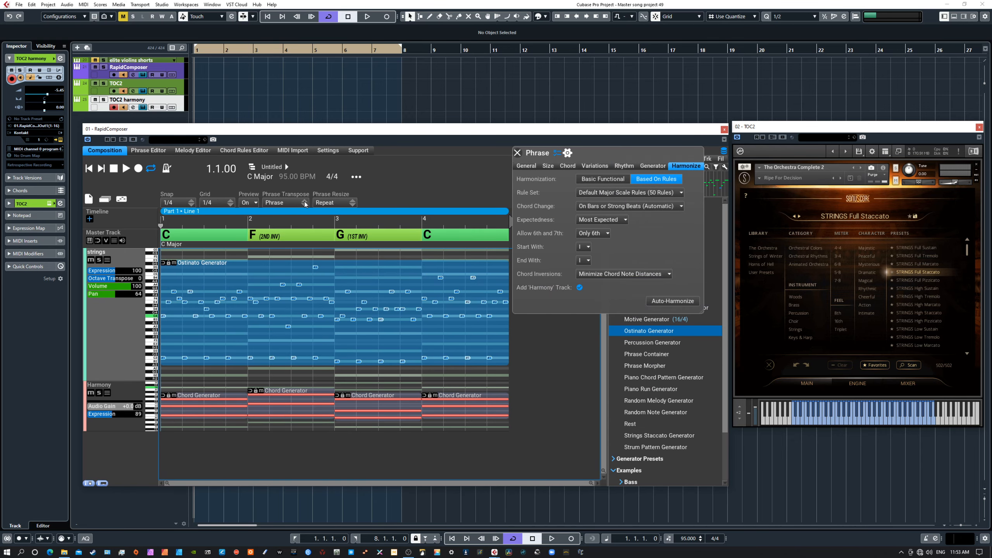
- Set RapidComposer's Harmony track instrument to MIDI: Plug-in Host and check the MIDI input options of the TOC2 harmony track
double_click(133, 390)
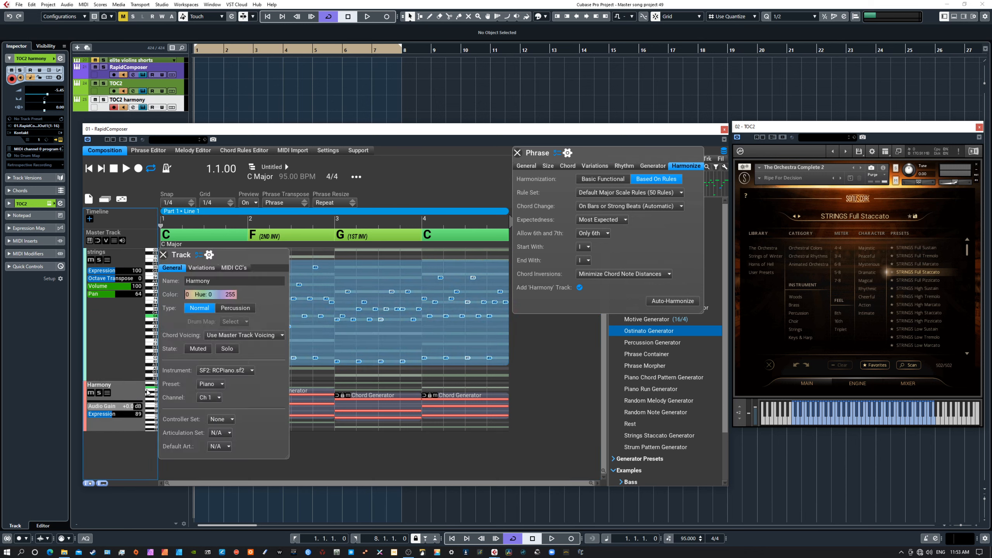
click(222, 371)
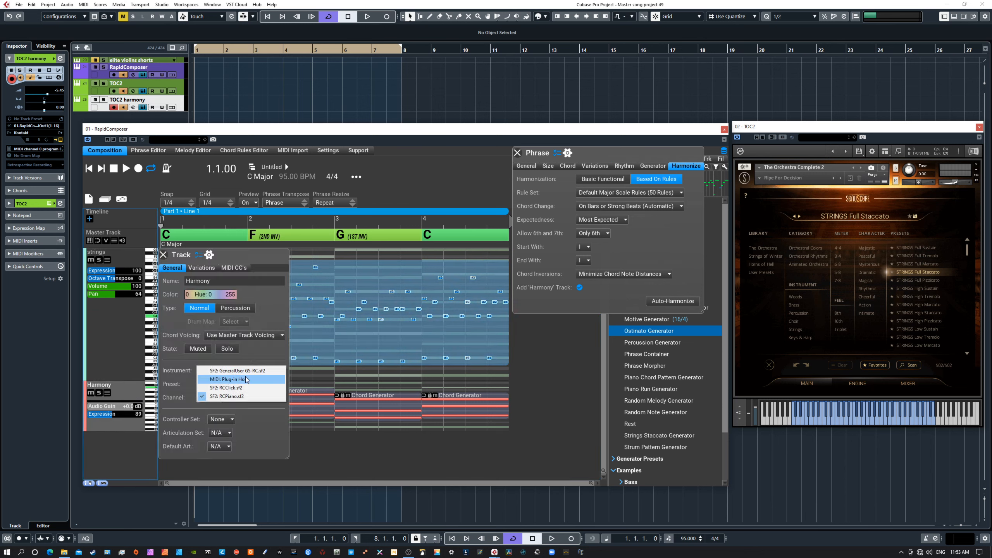
click(239, 380)
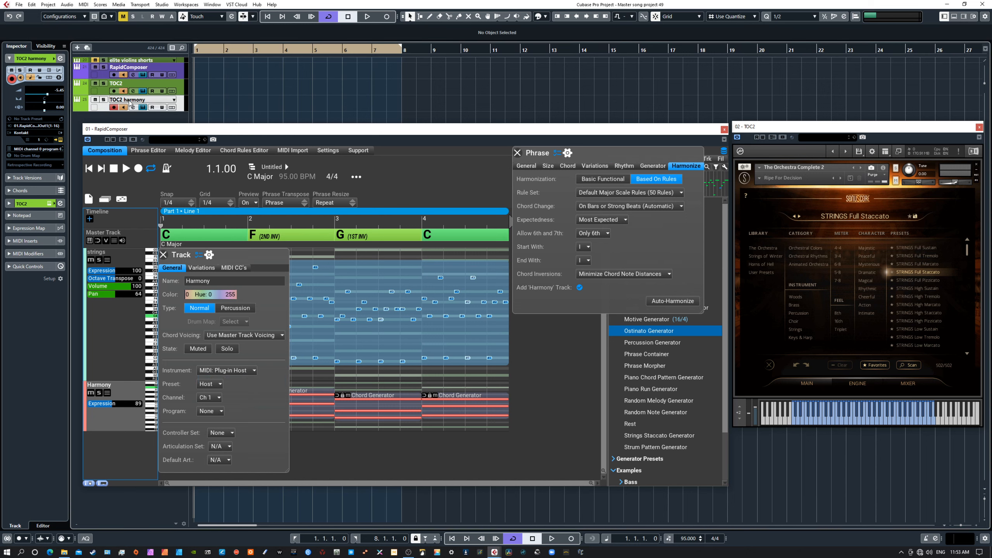
click(43, 126)
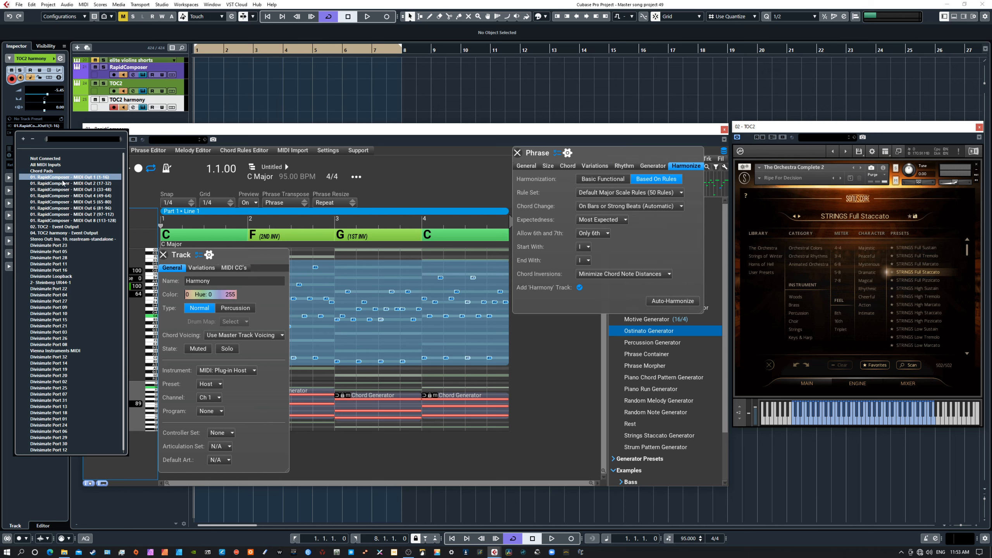
click(248, 134)
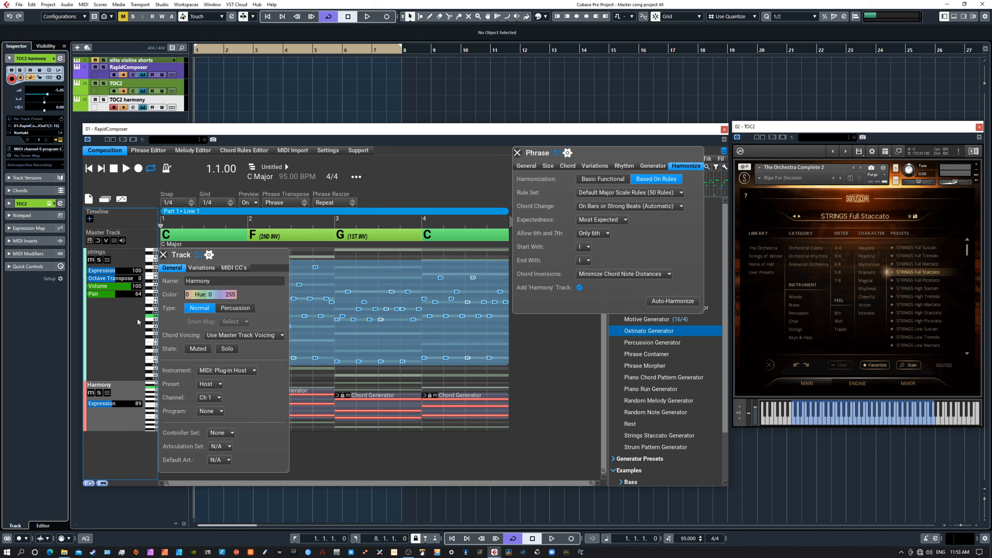
click(163, 254)
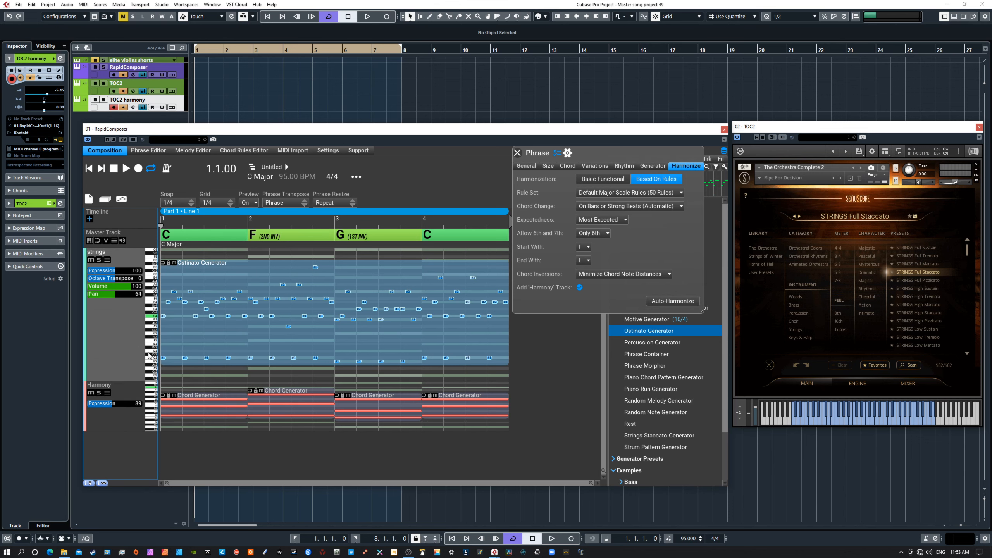
- Audition the strings ostinato together with the harmony routed to the sustained strings
key(space)
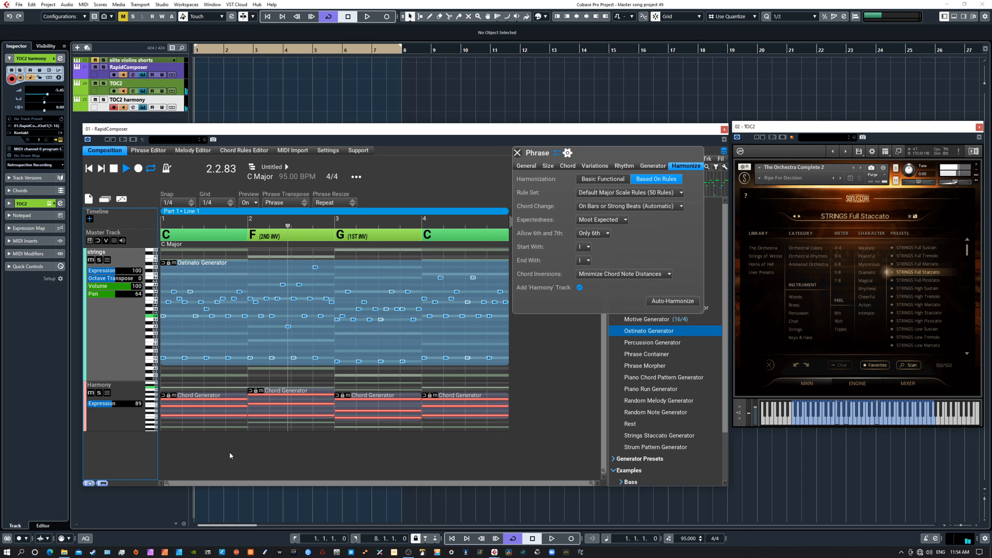
key(space)
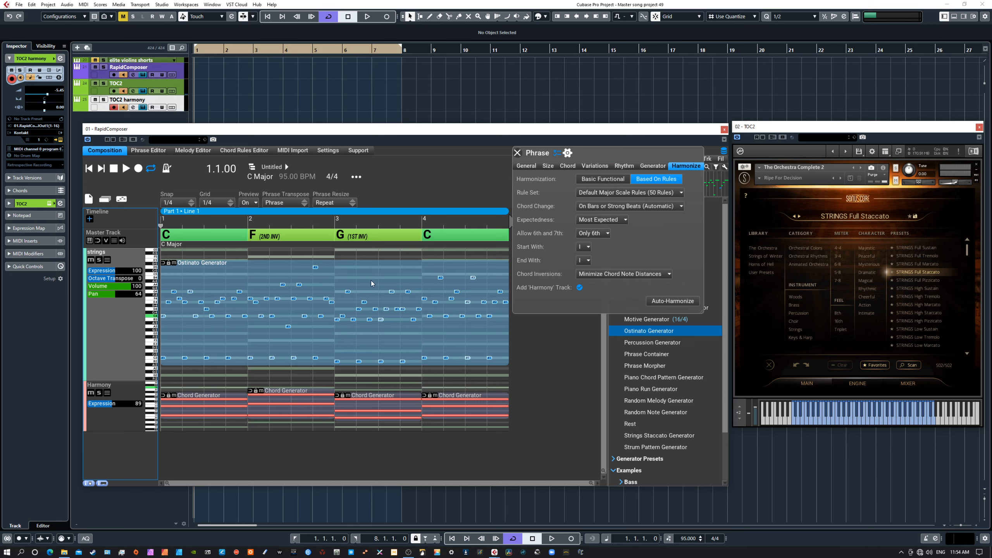
click(381, 295)
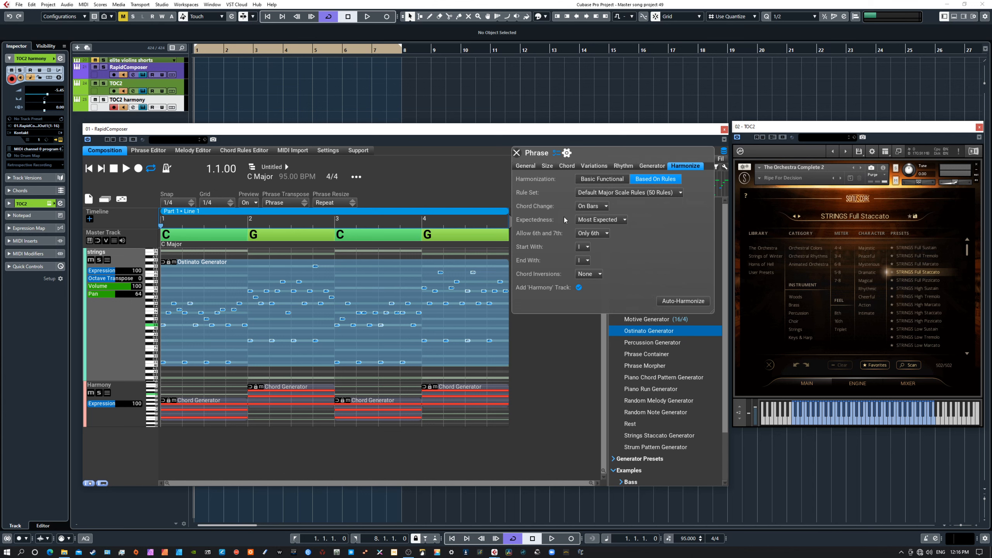
key(space)
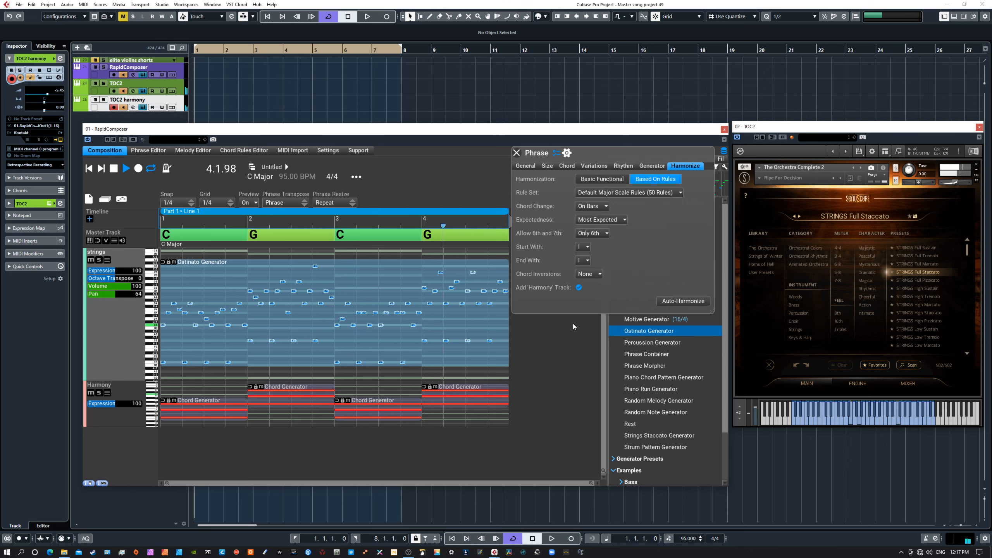
key(space)
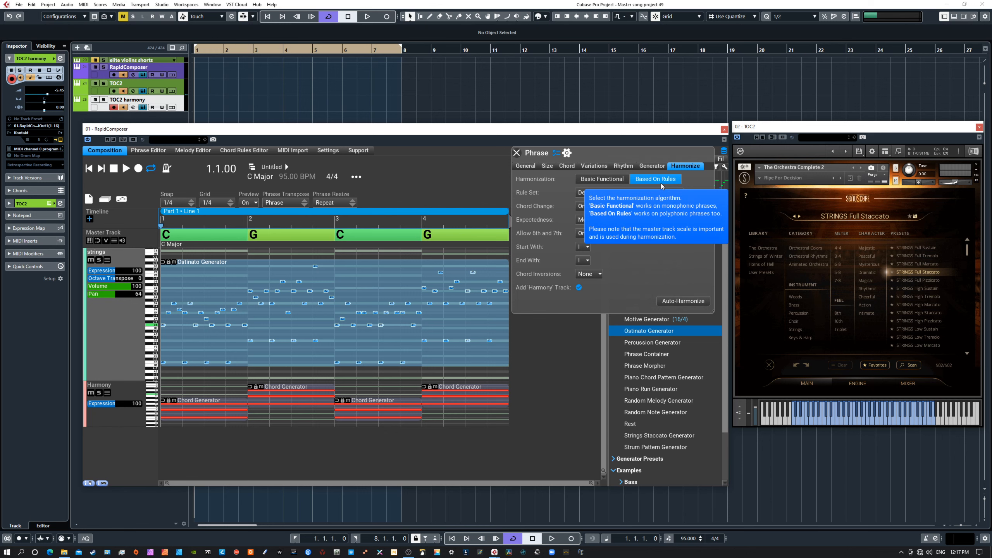
- Auto-harmonize the ostinato phrase with the Dorian Scale Rules v1 rule set and audition it
click(608, 192)
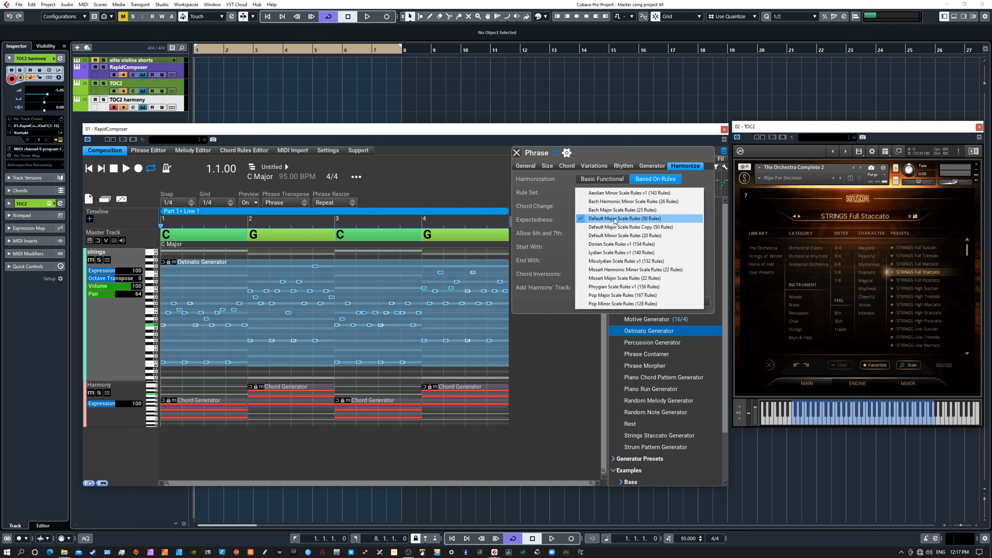
click(610, 244)
click(666, 303)
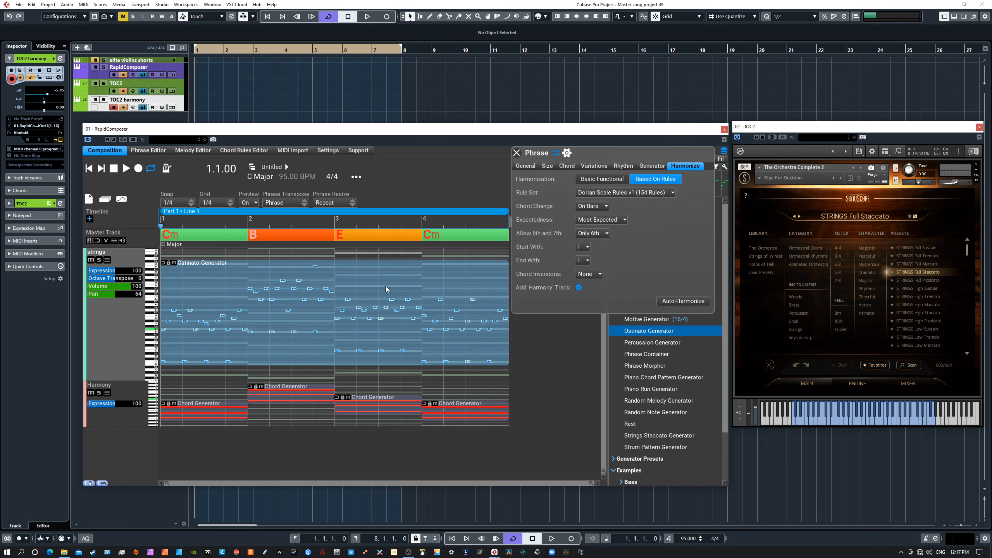
key(space)
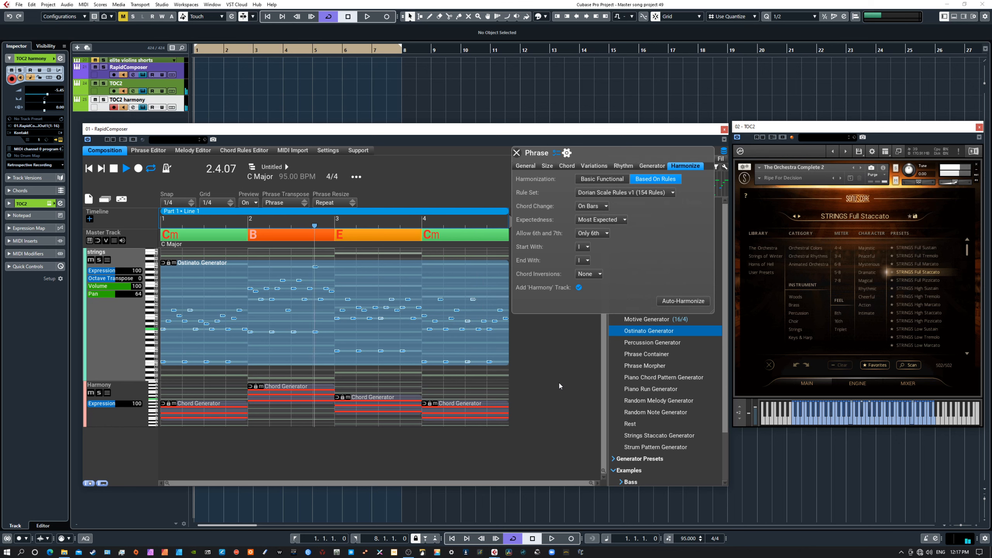
key(space)
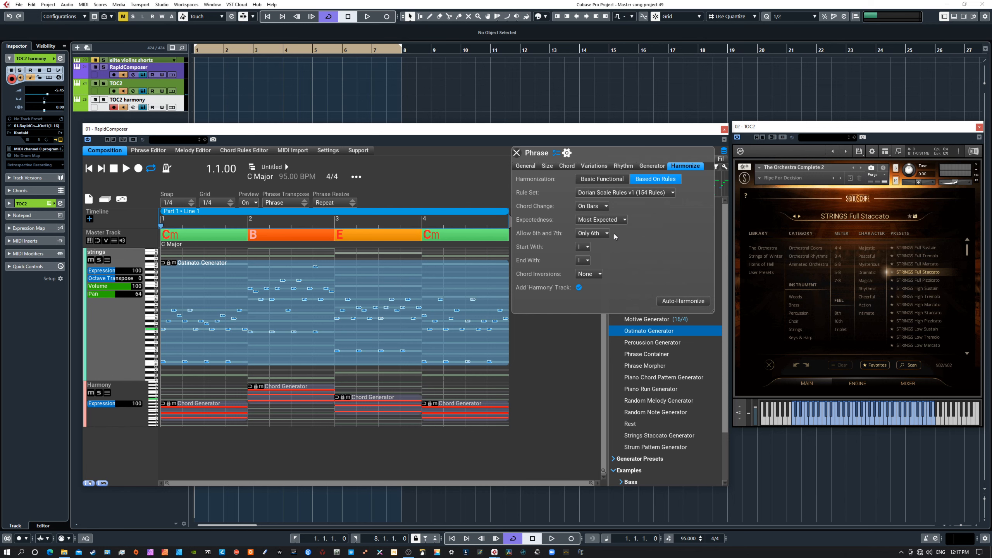
- Set the chord inversions to Minimize Chord Note Distances, auto-harmonize the ostinato again and audition it
click(601, 273)
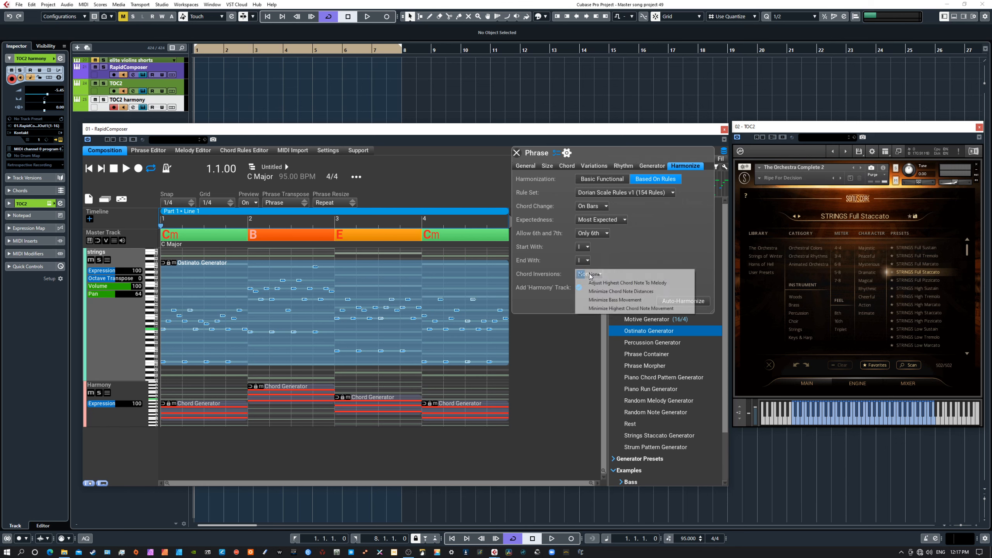
click(606, 293)
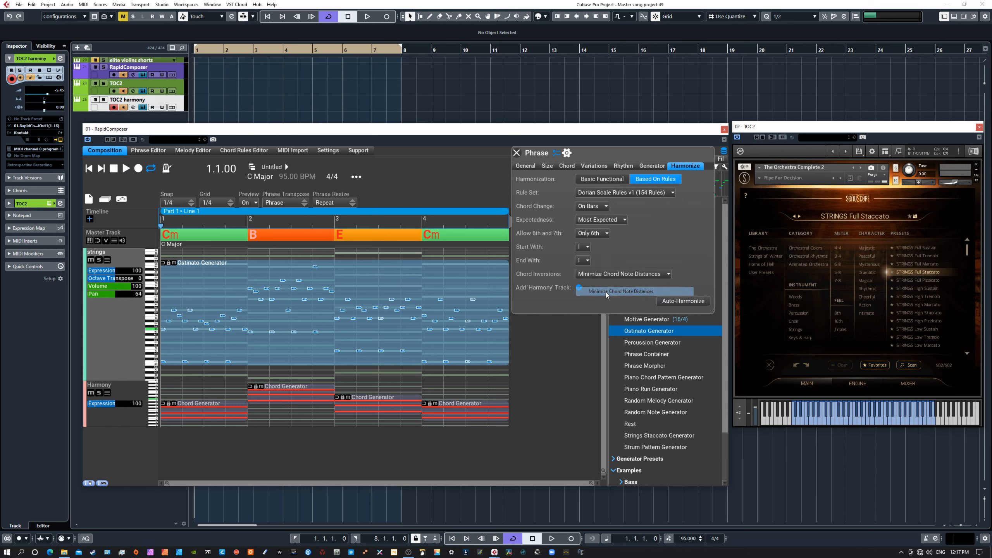
click(670, 301)
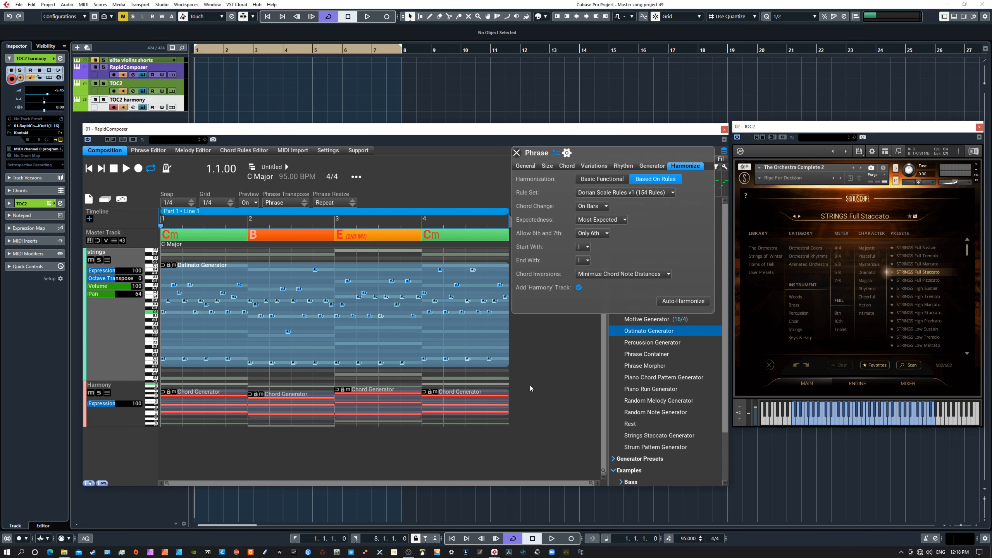
key(space)
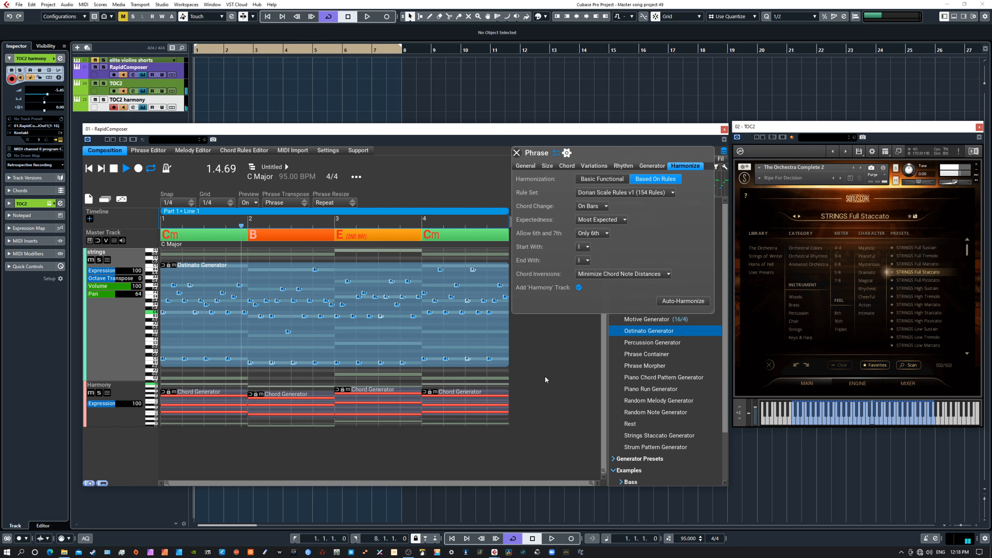
key(space)
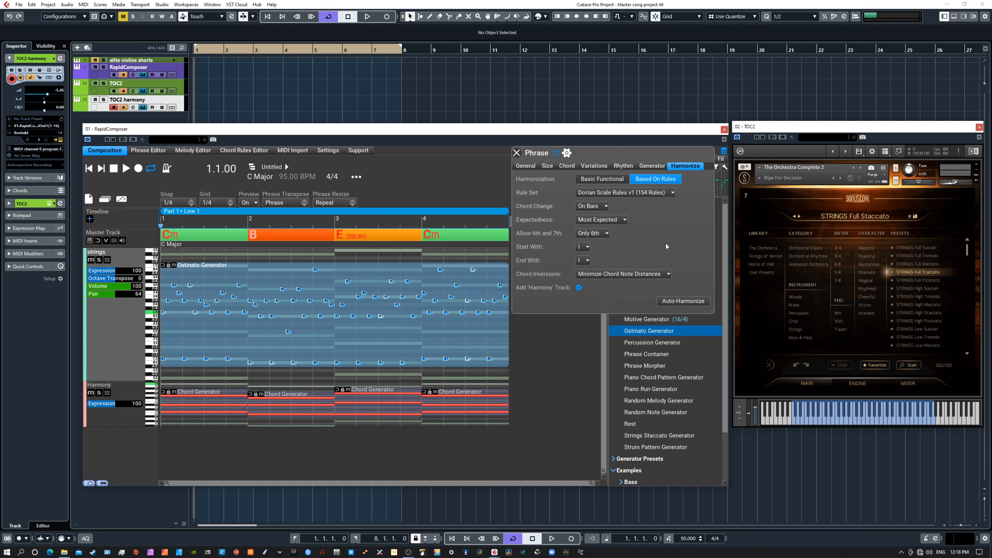
- Auto-harmonize the ostinato phrase with the Aeolian Minor Scale Rules v1 rule set and audition it
click(609, 193)
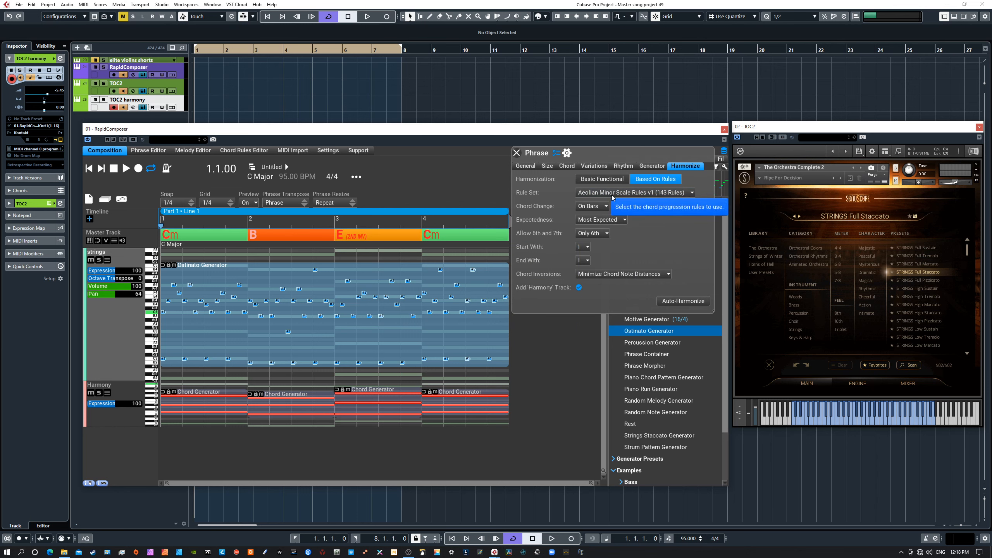
click(600, 193)
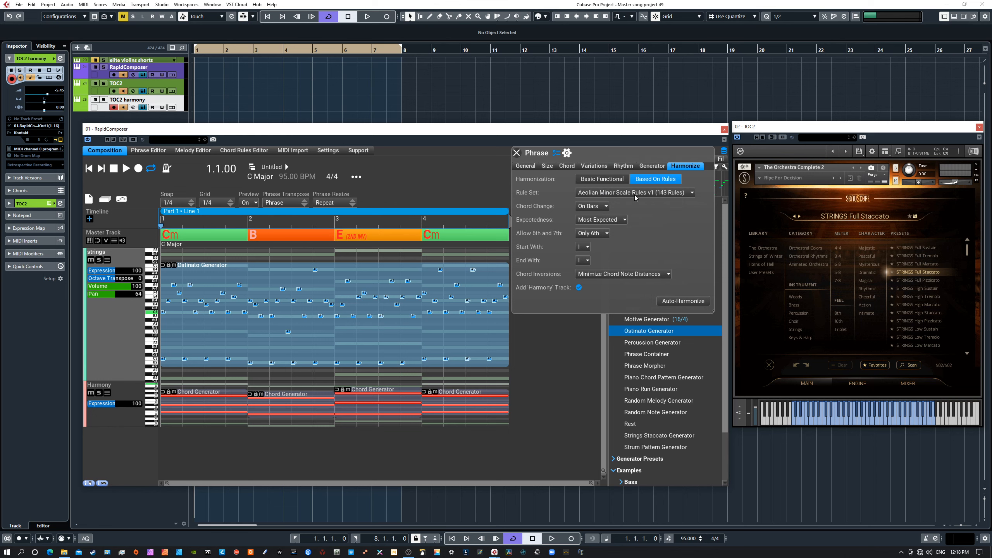
click(668, 301)
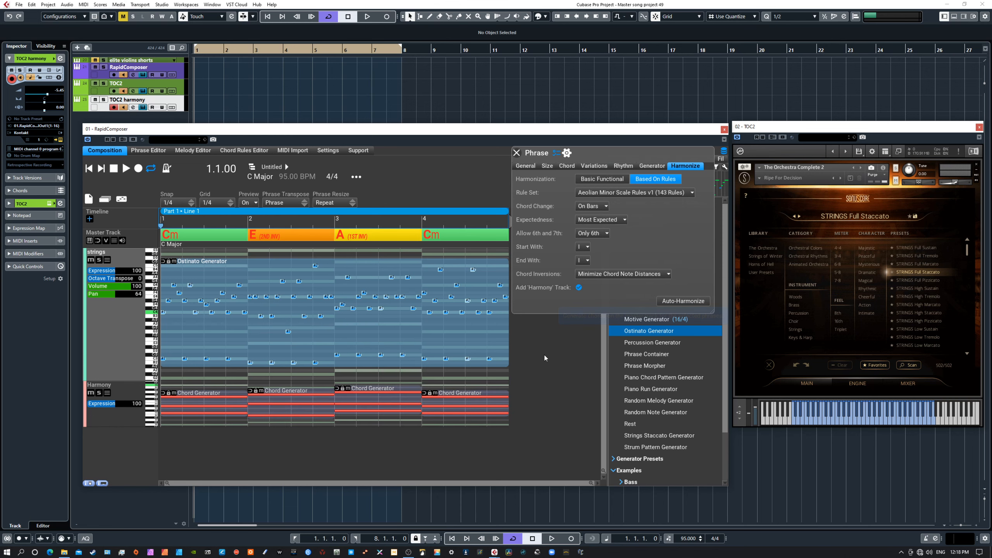
key(space)
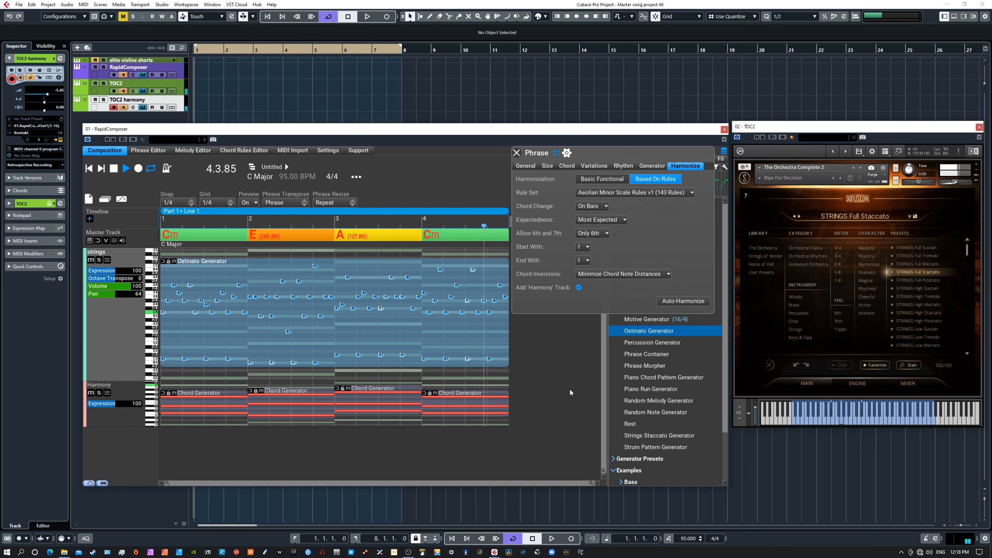
key(space)
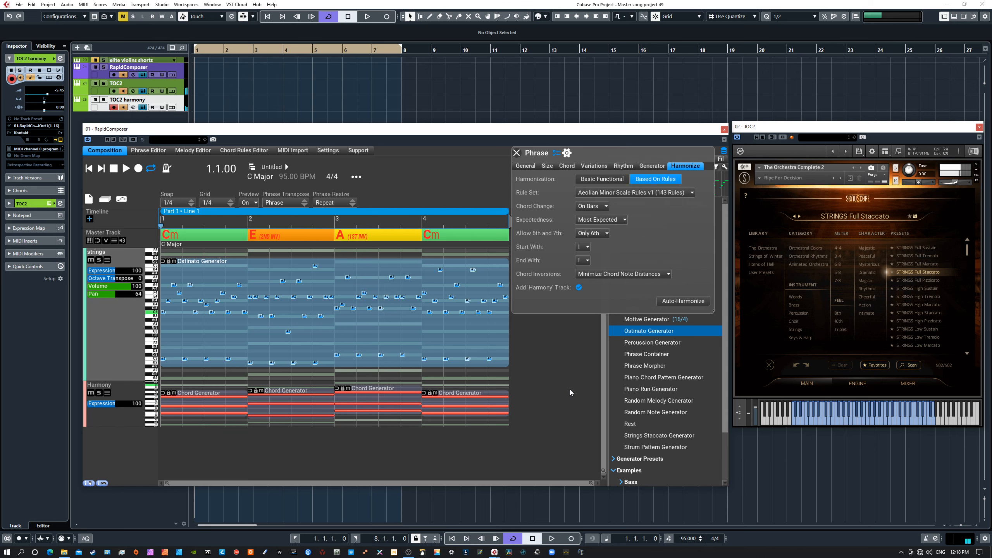
- Auto-harmonize the ostinato phrase with the Pop Major Scale Rules rule set
click(591, 192)
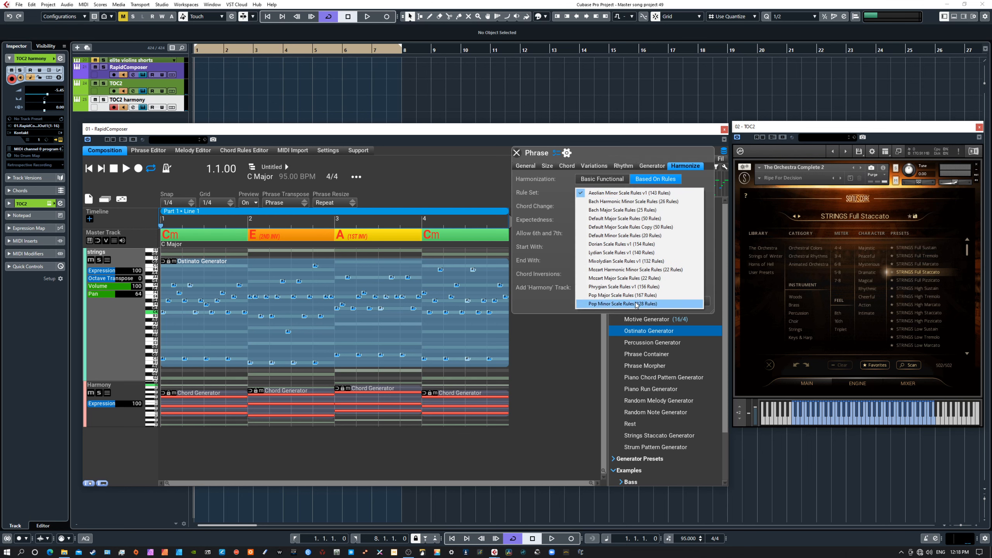
click(606, 295)
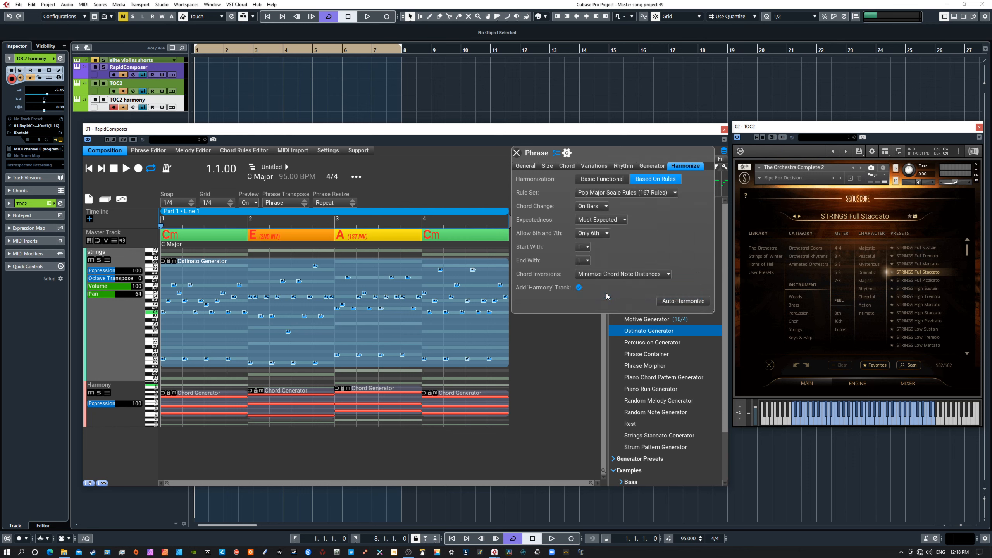
click(672, 302)
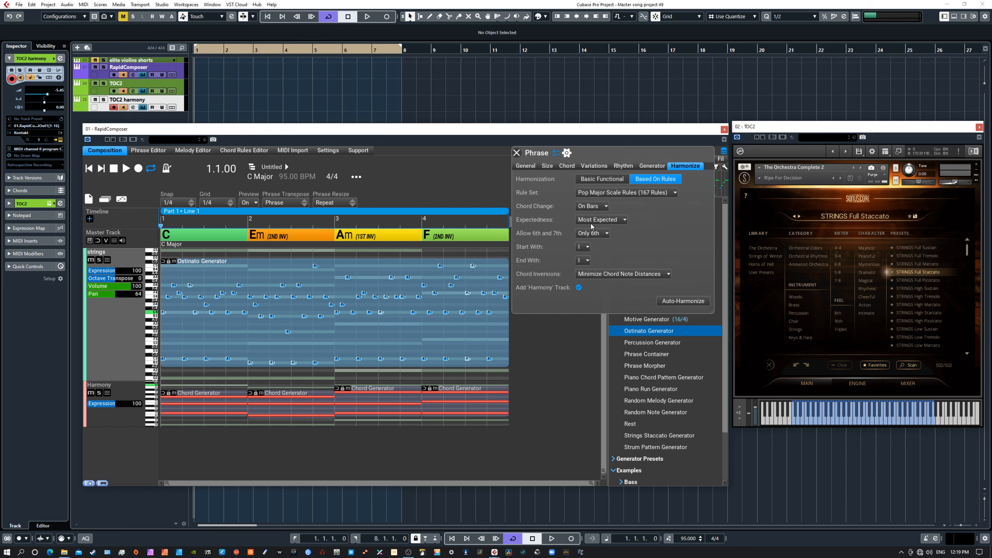
- Set the harmonization to start with V and end With Perfect Cadence (I-V-I), and play back the phrase with its harmony
click(587, 247)
click(584, 265)
click(583, 261)
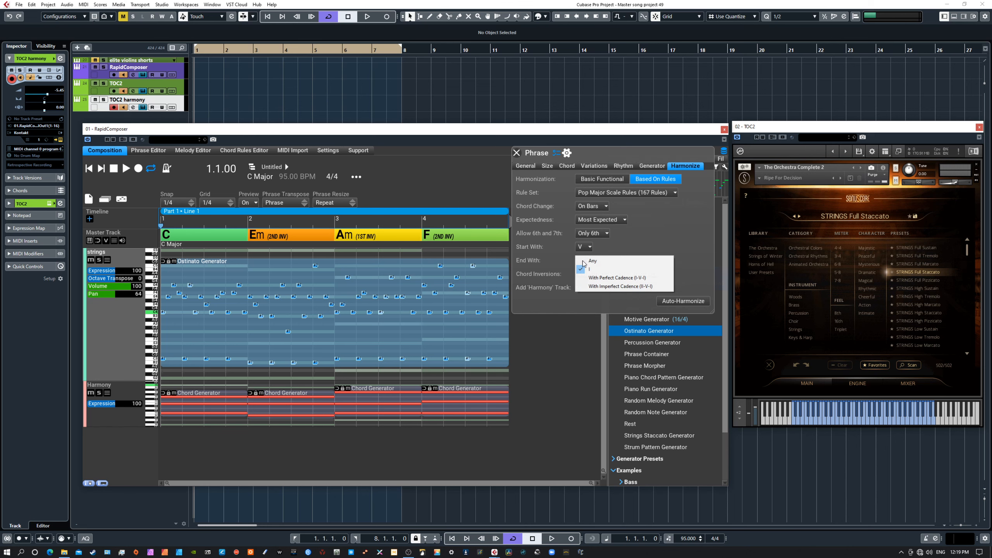
click(595, 280)
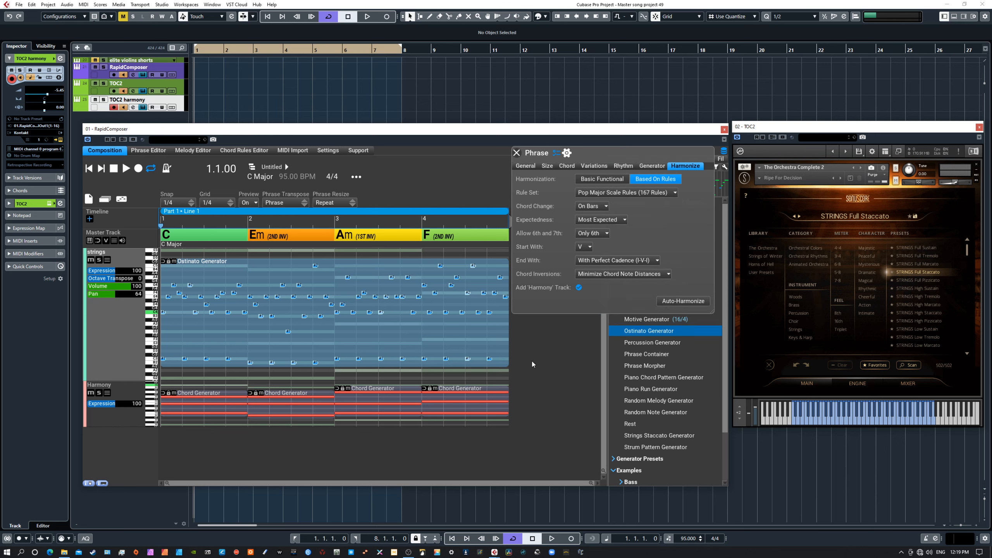
key(space)
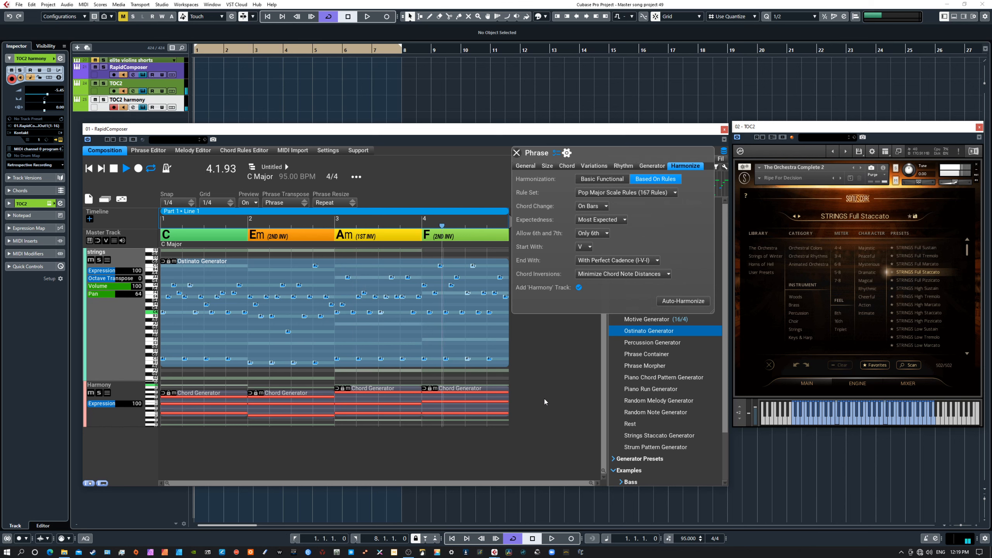
- Stop playback and look over the composition's file, save and MIDI export options
key(space)
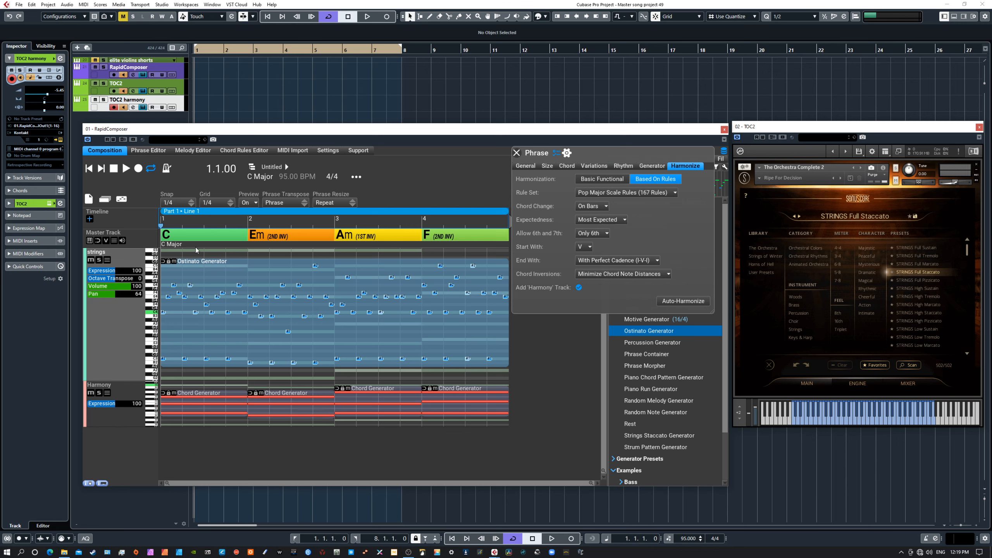
click(89, 199)
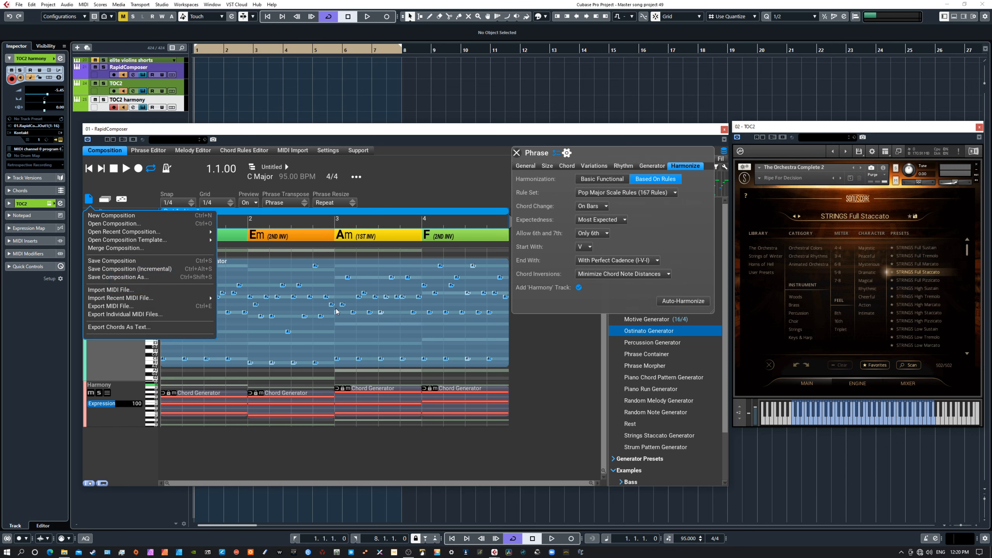
click(559, 373)
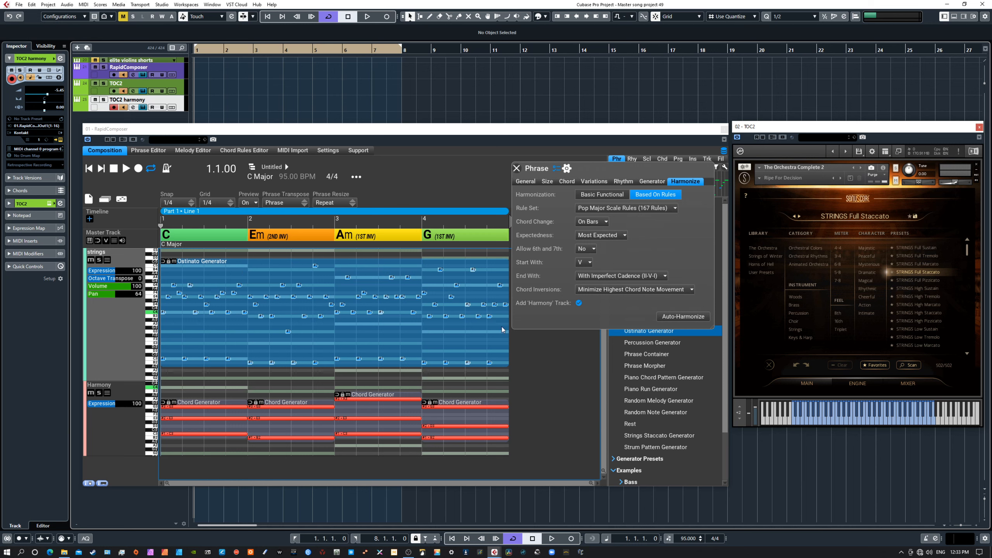
- Keep rule-based harmonization, set the chord inversions to Adjust Highest Chord Note To Melody, auto-harmonize the ostinato and audition it
click(609, 196)
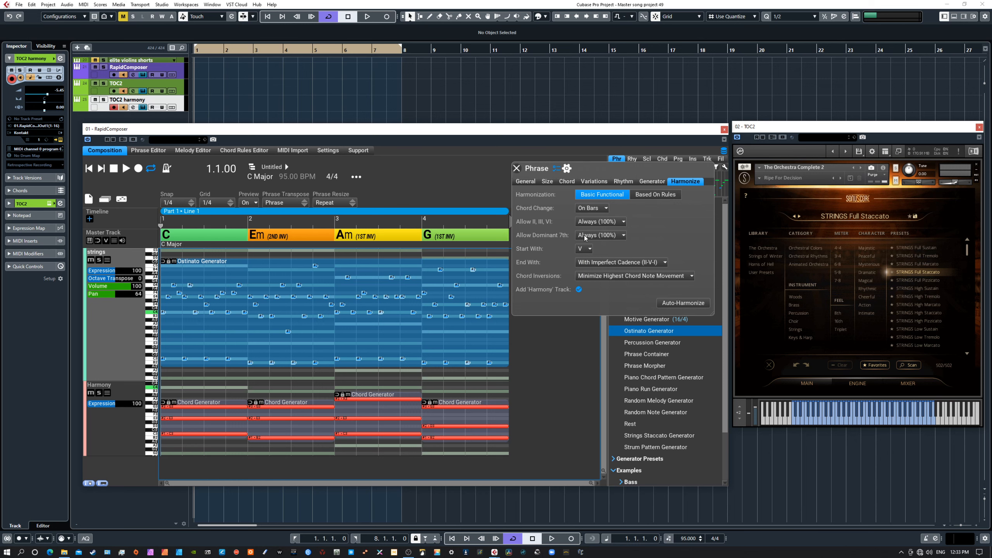
click(644, 197)
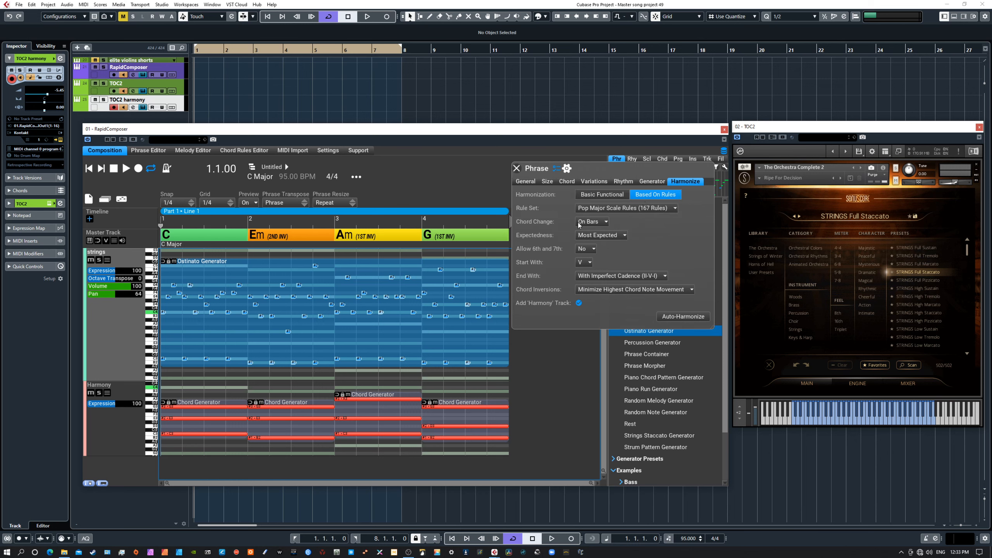
click(594, 290)
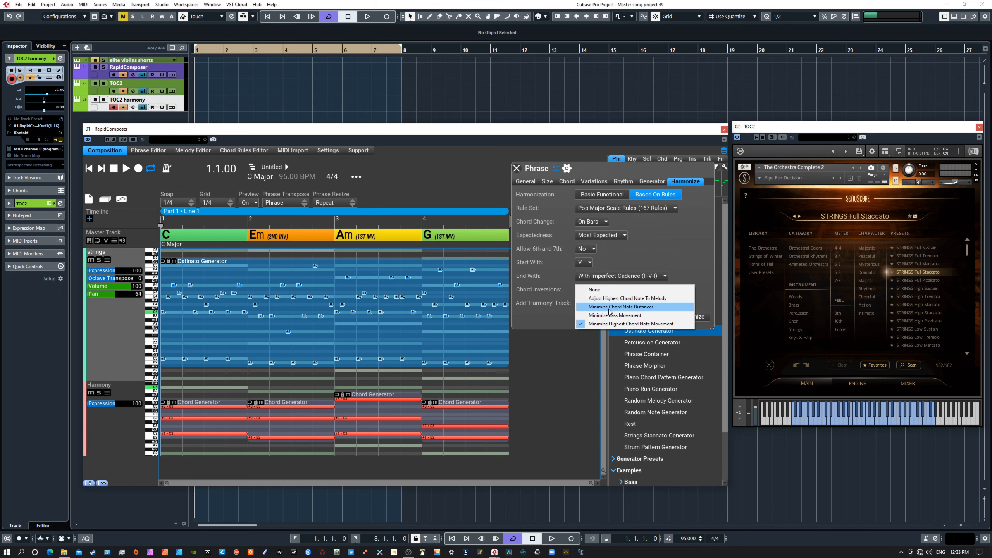
click(610, 298)
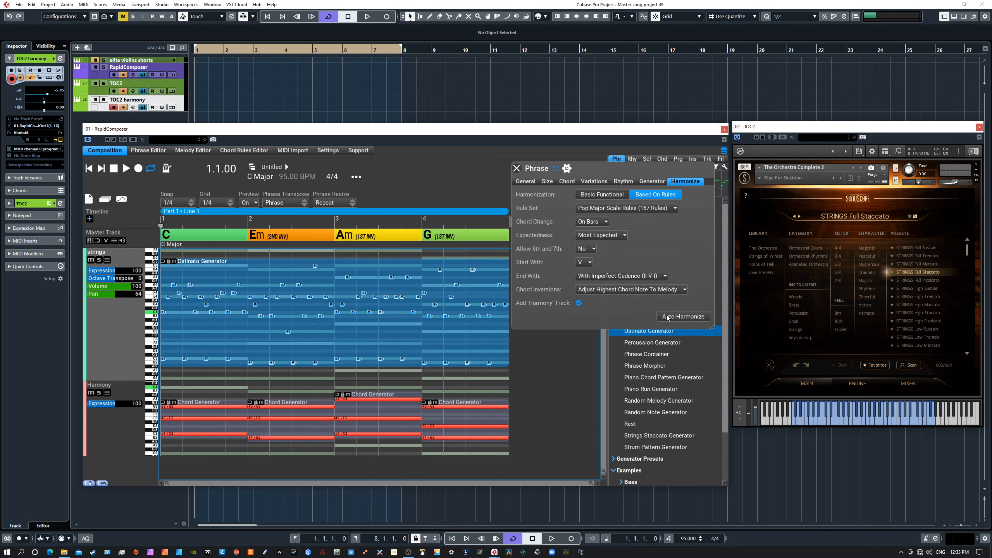
click(667, 317)
key(space)
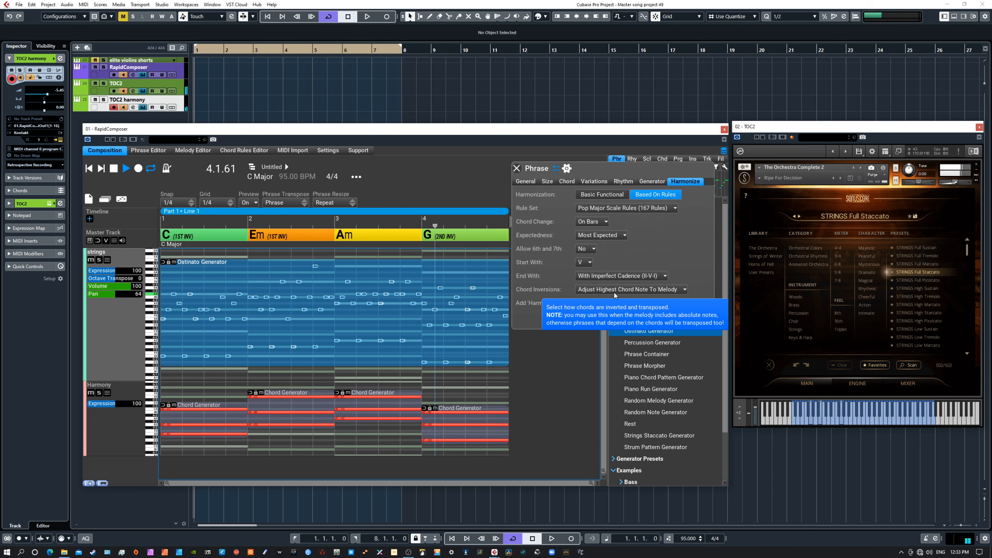
key(space)
- Switch the chord inversions to Minimize Chord Note Distances, regenerate the harmony for the ostinato and play it back
click(598, 290)
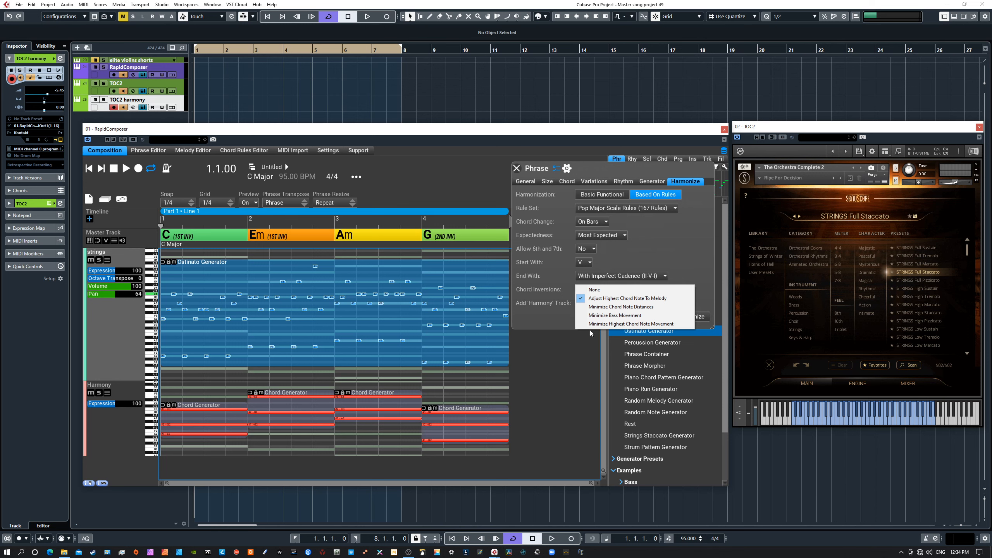
click(615, 307)
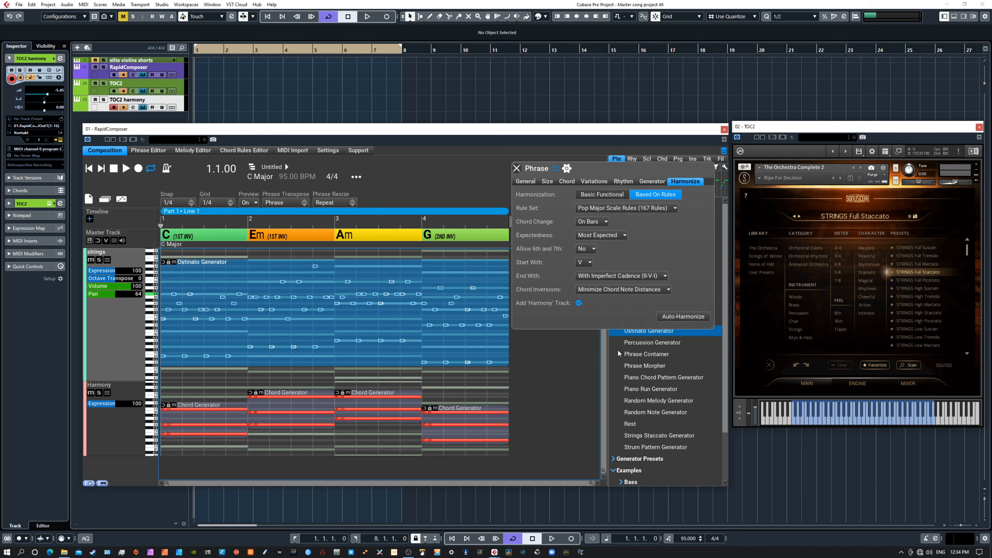
click(675, 317)
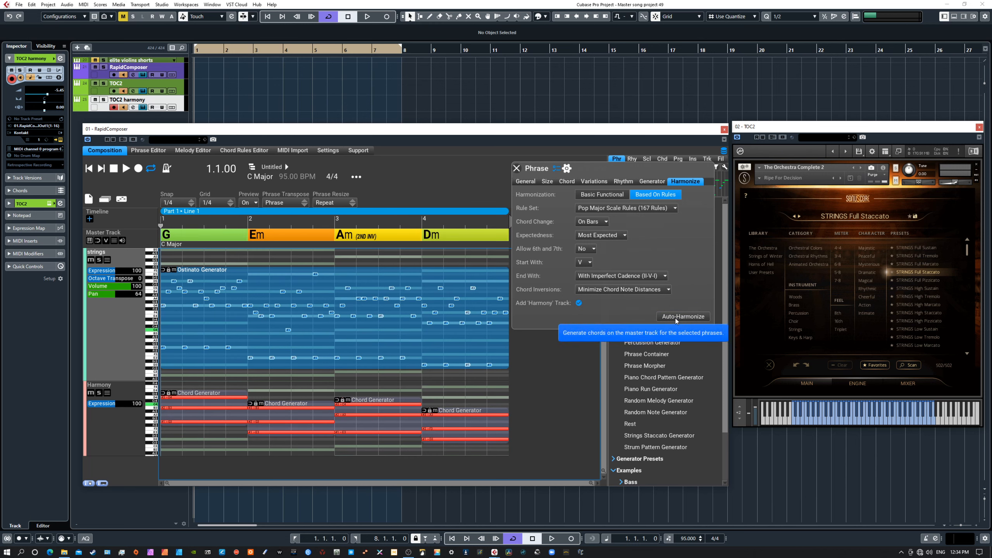
key(space)
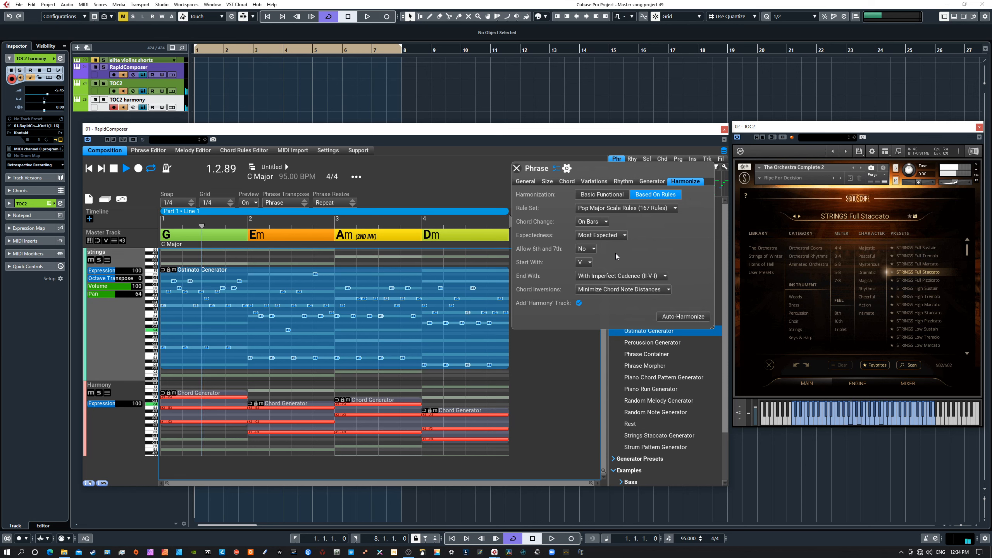
key(space)
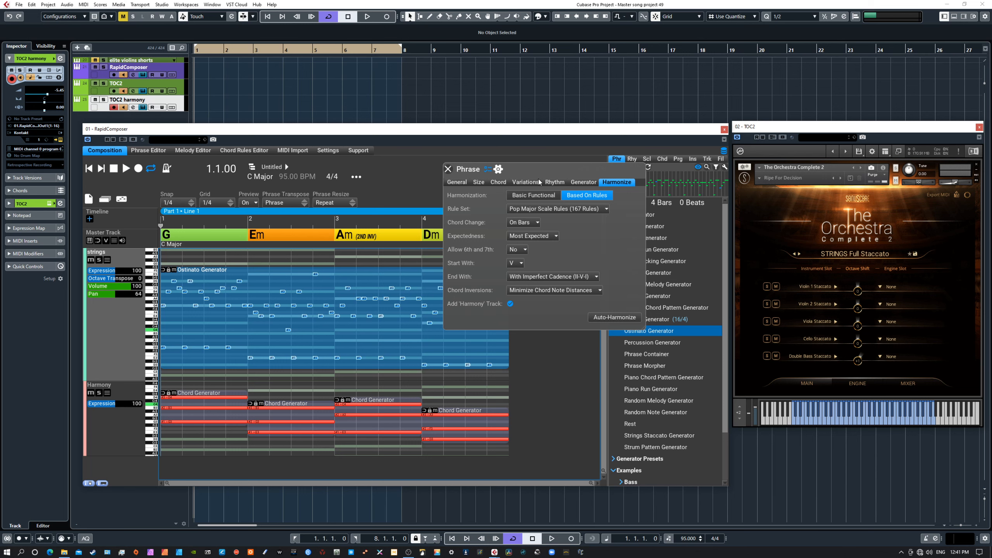
- Add an Apply Rhythm variation with EighthNotes to the ostinato phrase and compare the phrase with it disabled and enabled
click(528, 181)
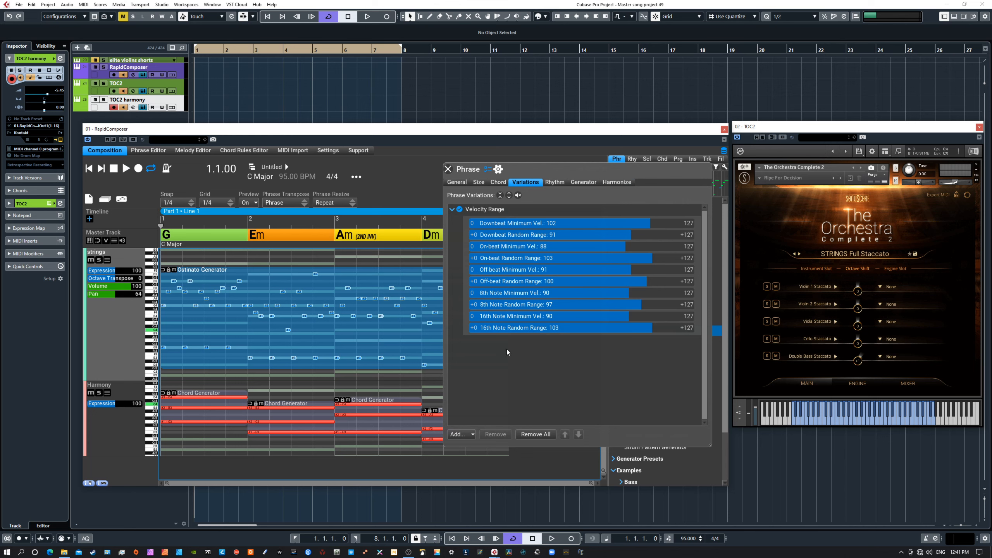
click(464, 436)
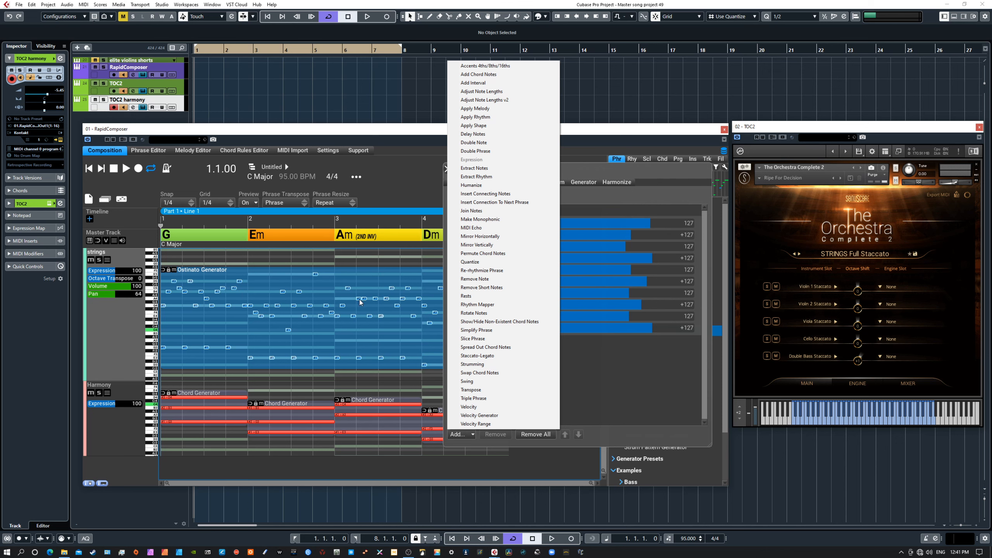
click(477, 117)
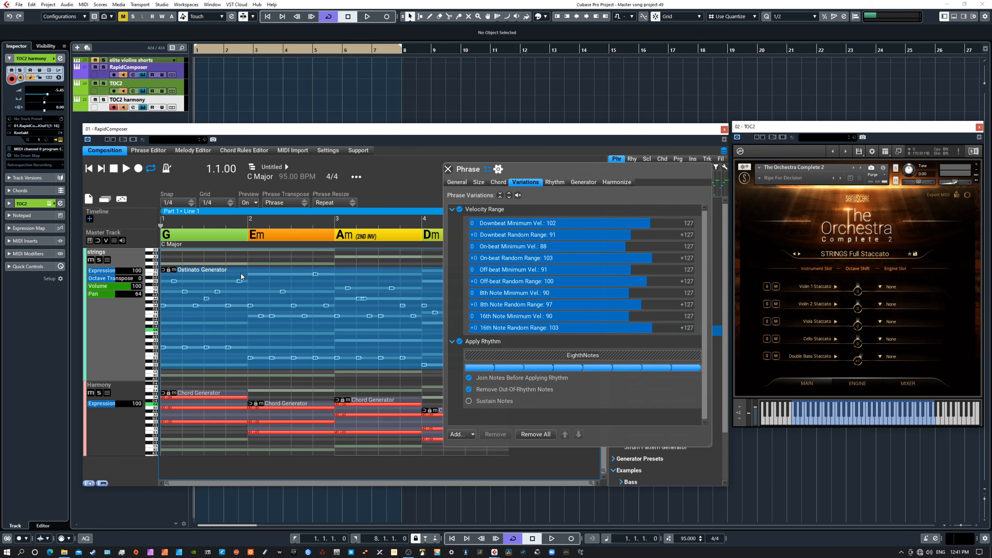
click(460, 341)
click(460, 341)
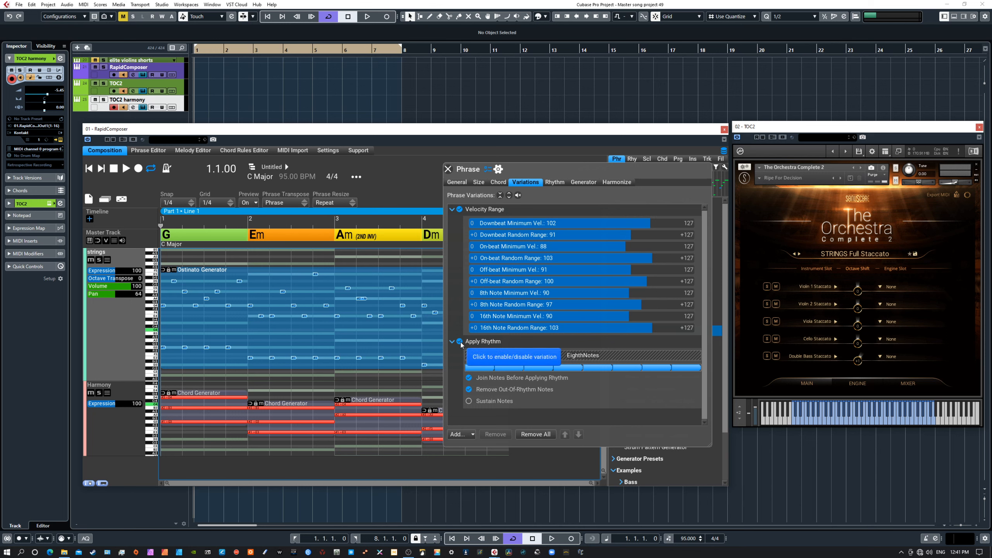
click(460, 341)
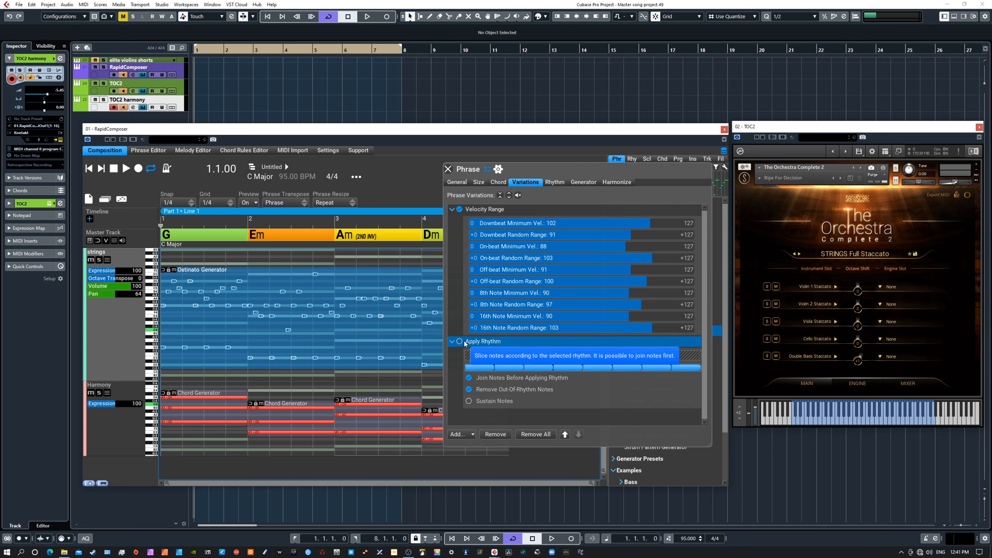
click(461, 341)
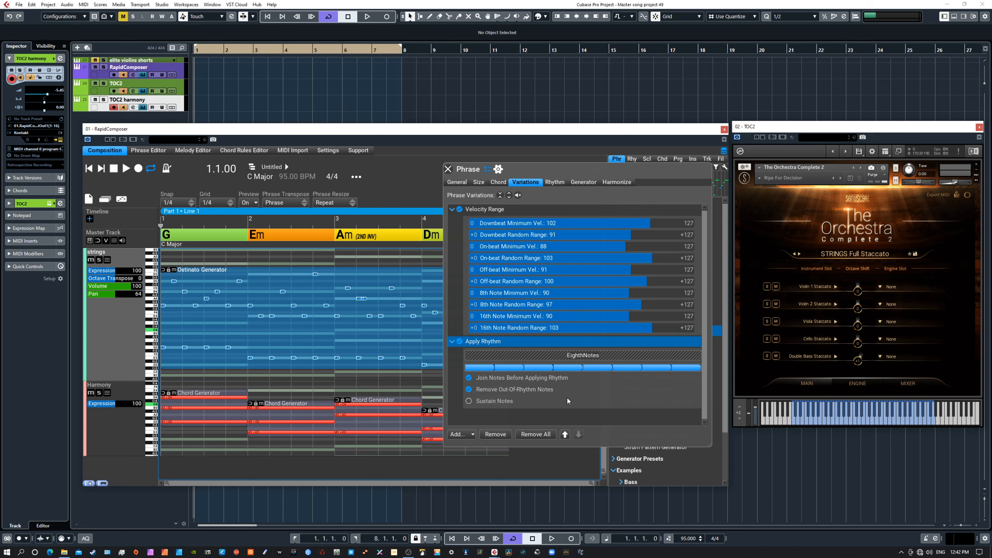
- Audition the phrase and lower the Harmony track's expression to 53 to balance it against the ostinato
key(space)
drag(114, 405, 108, 408)
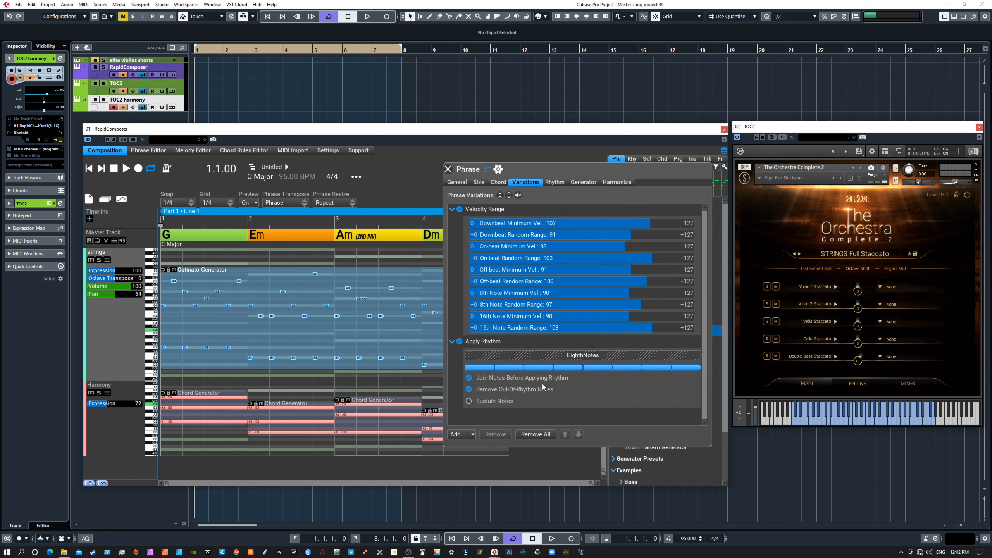
key(space)
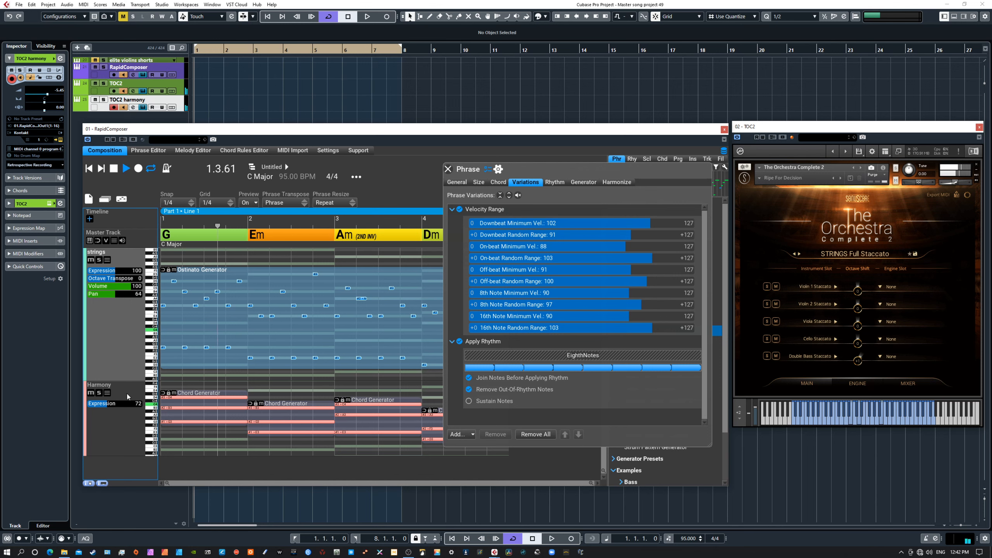
click(102, 404)
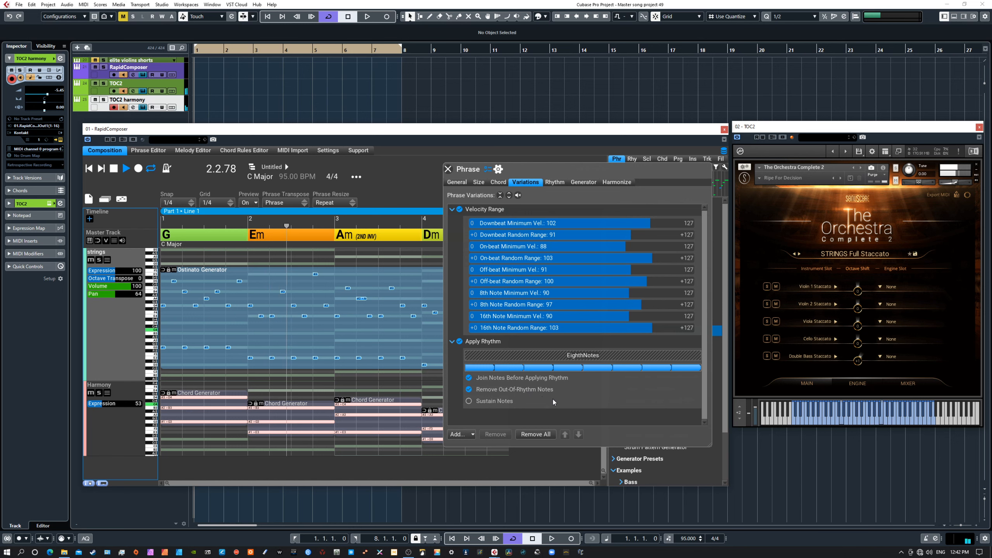
key(space)
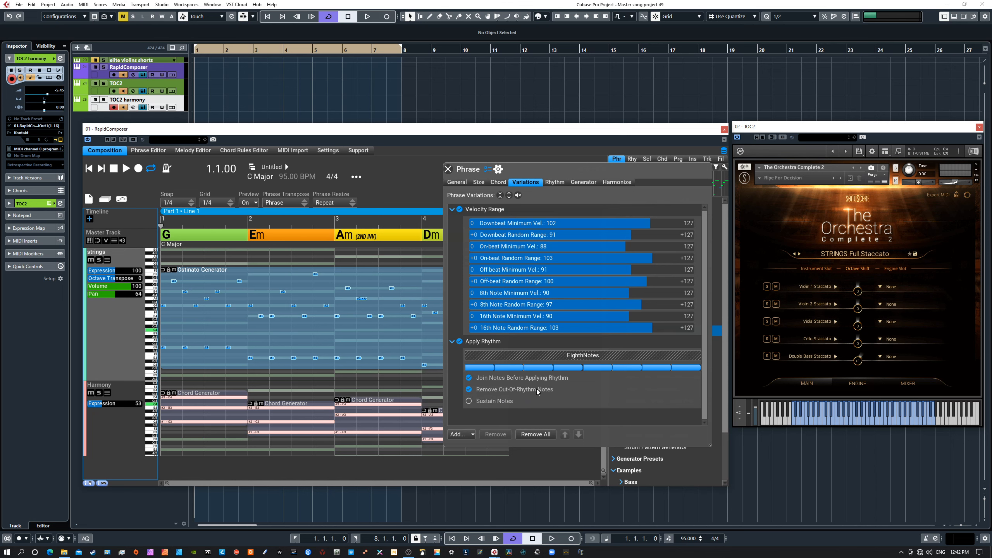
- Compare the Apply Rhythm variation without Remove Out-Of-Rhythm Notes, restore that option, and enable Sustain Notes while auditioning the phrase
click(469, 389)
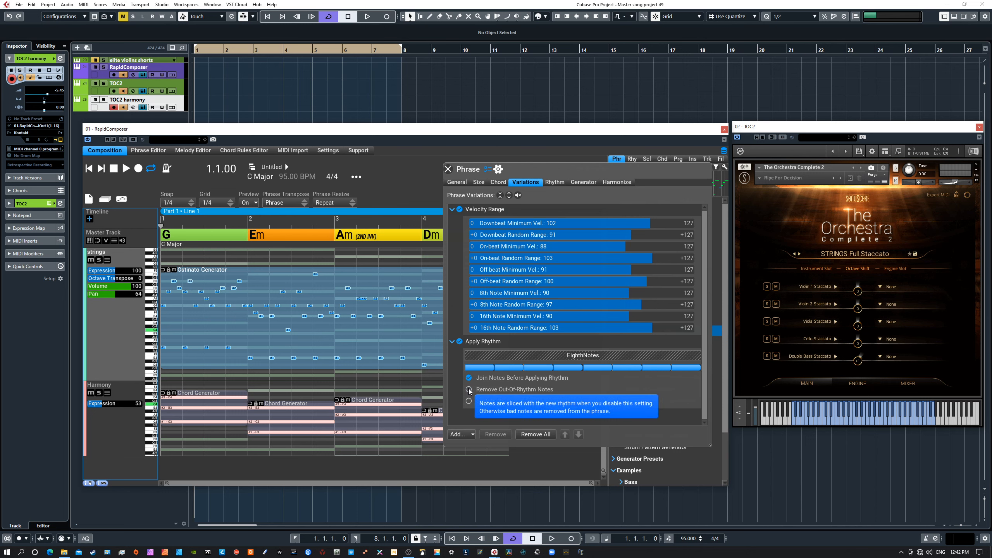
click(469, 389)
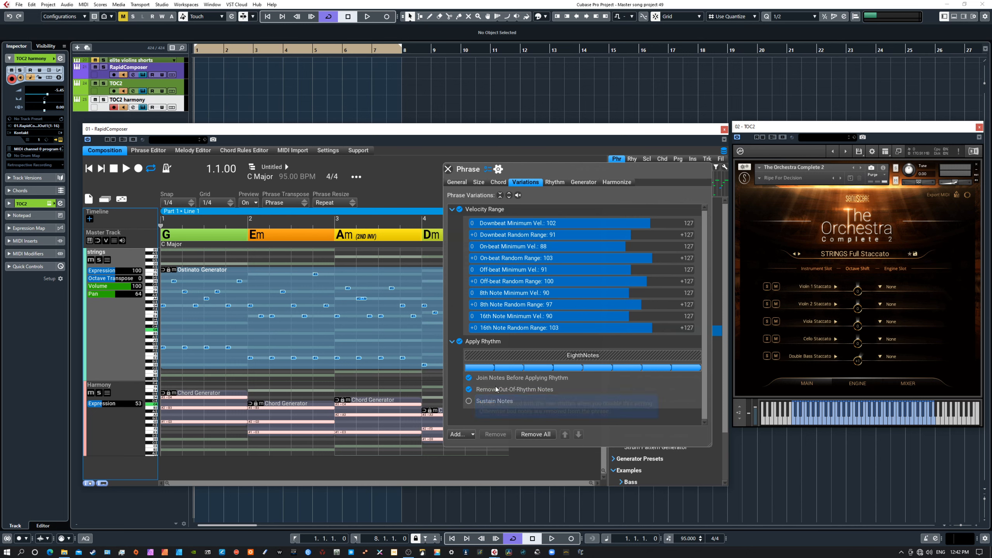
click(469, 401)
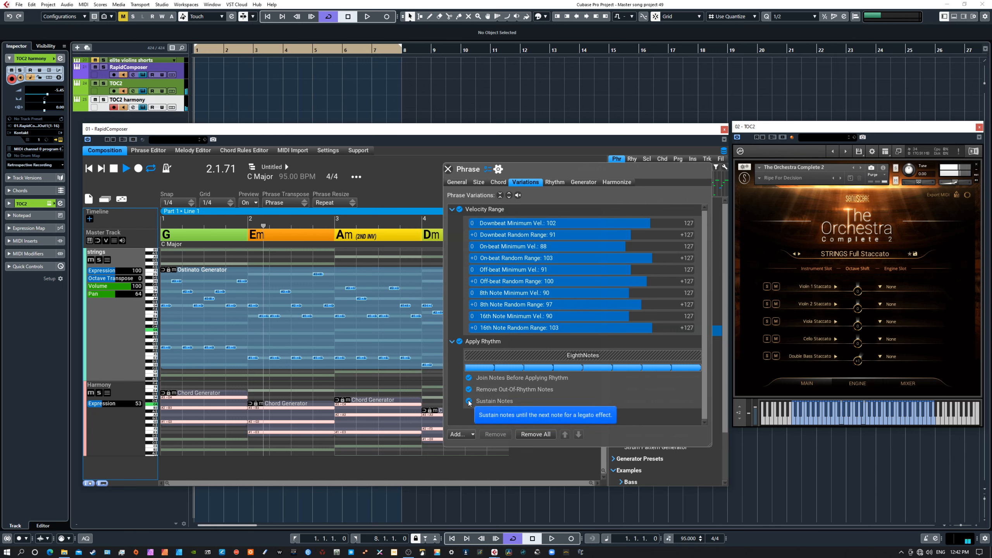
click(468, 402)
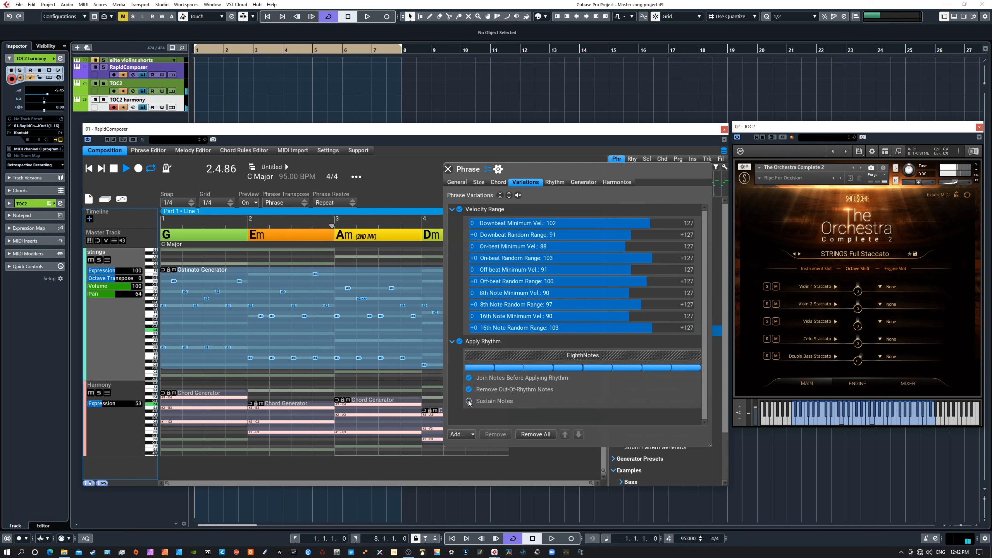
click(469, 401)
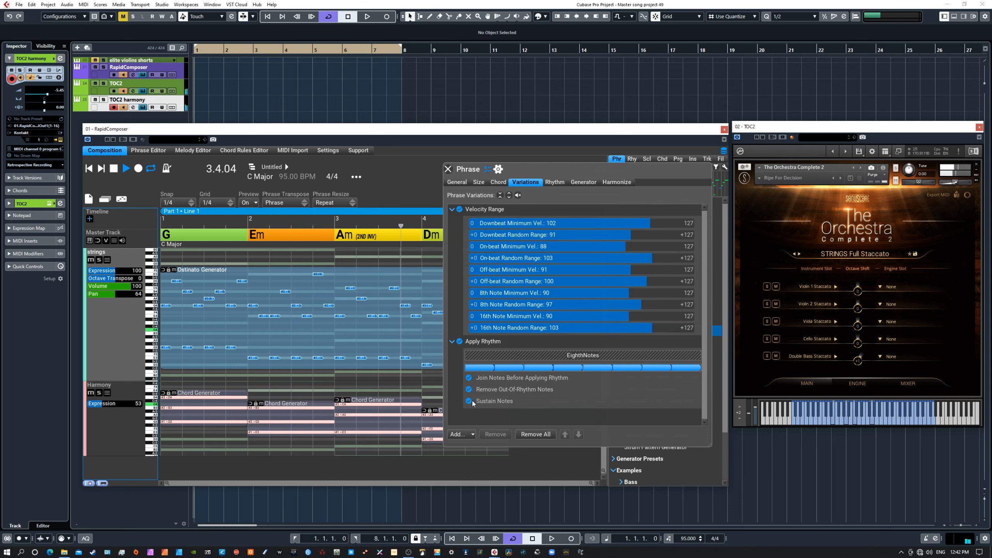
key(space)
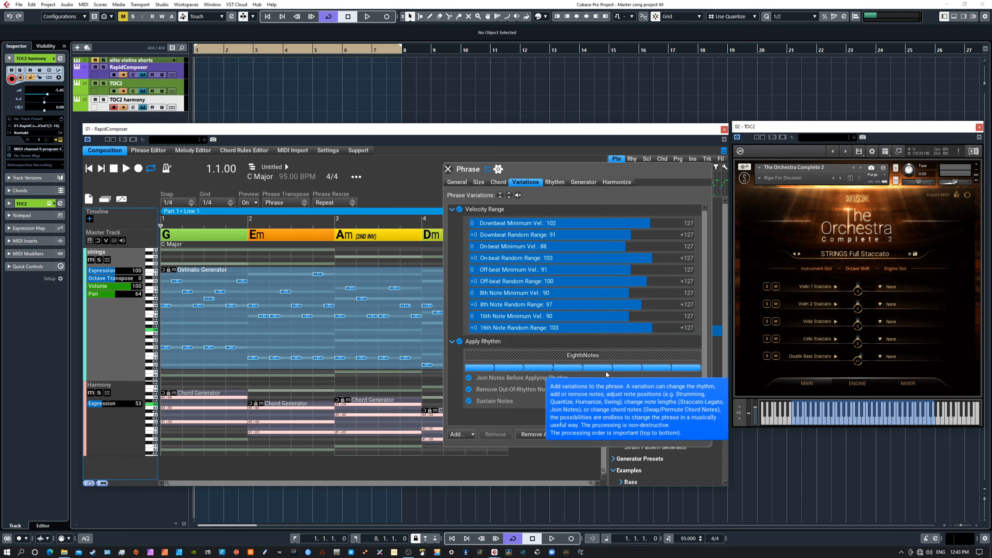
- Add an Accents 4ths/8ths/16ths variation set to 36% 4th vs 8th, 57% 8th vs 16th and 34% 16th notes, and audition it
drag(584, 174, 479, 166)
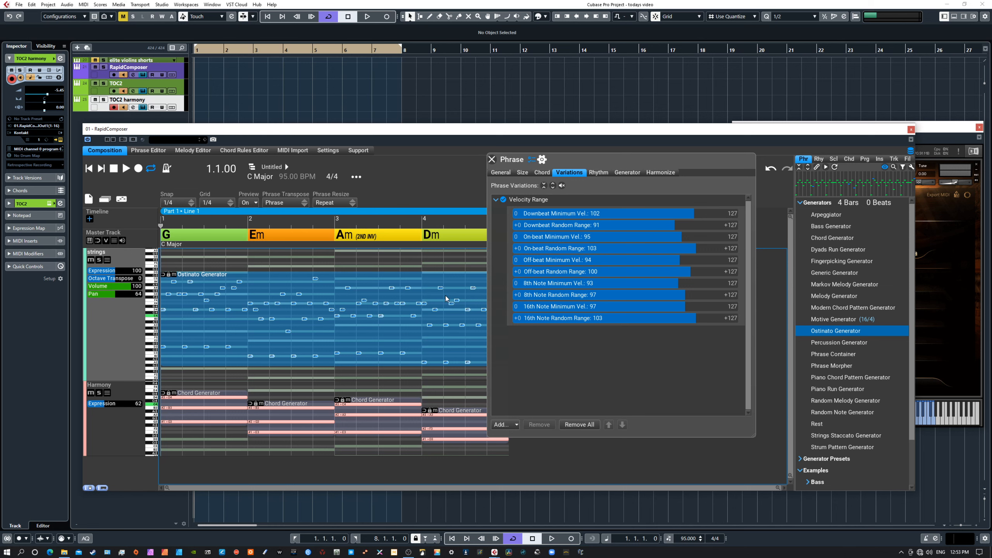
click(512, 425)
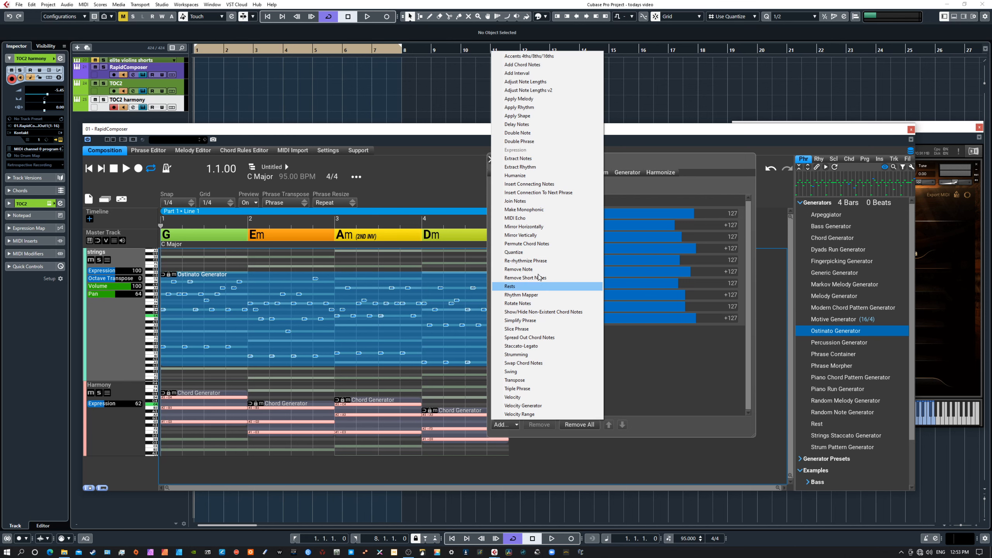
click(522, 57)
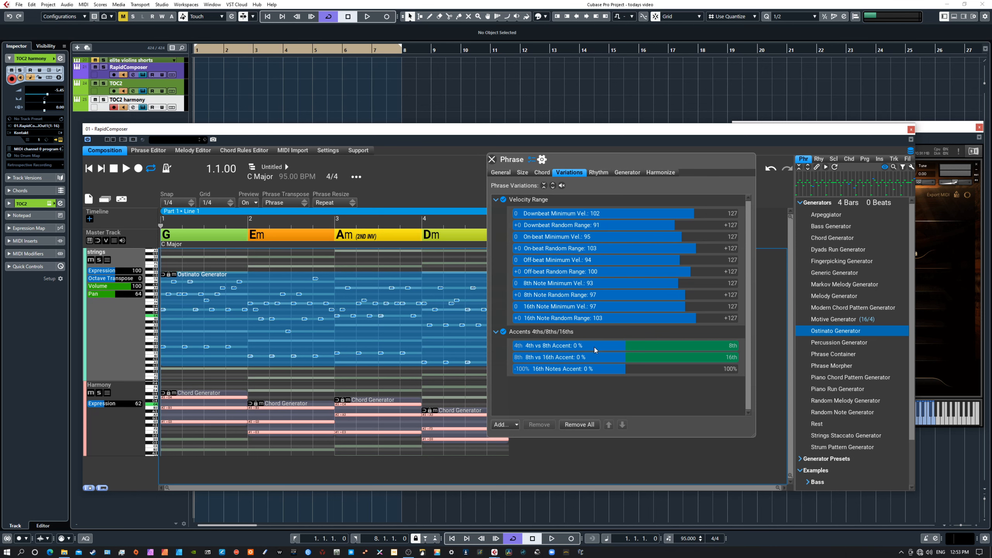
drag(648, 346, 667, 346)
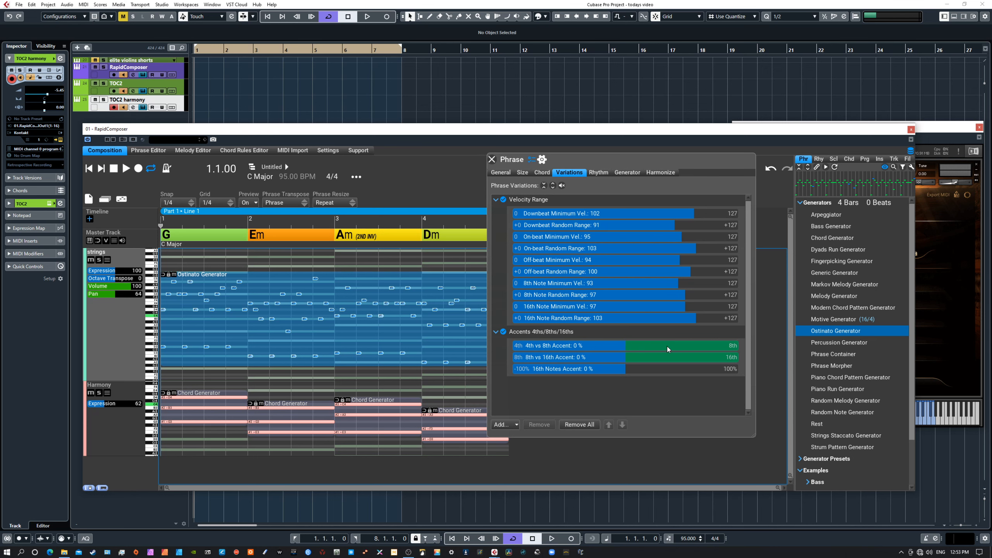
click(688, 360)
click(665, 370)
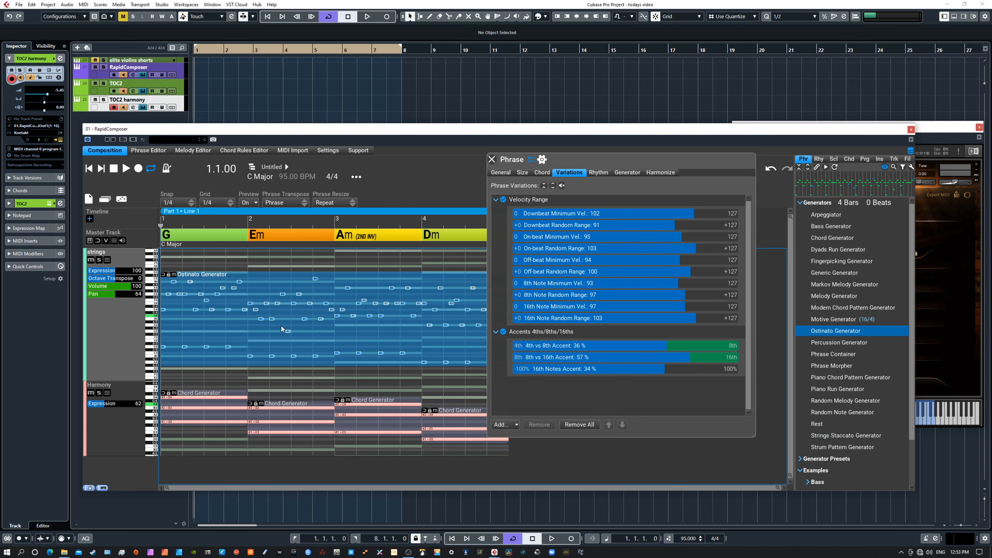
key(space)
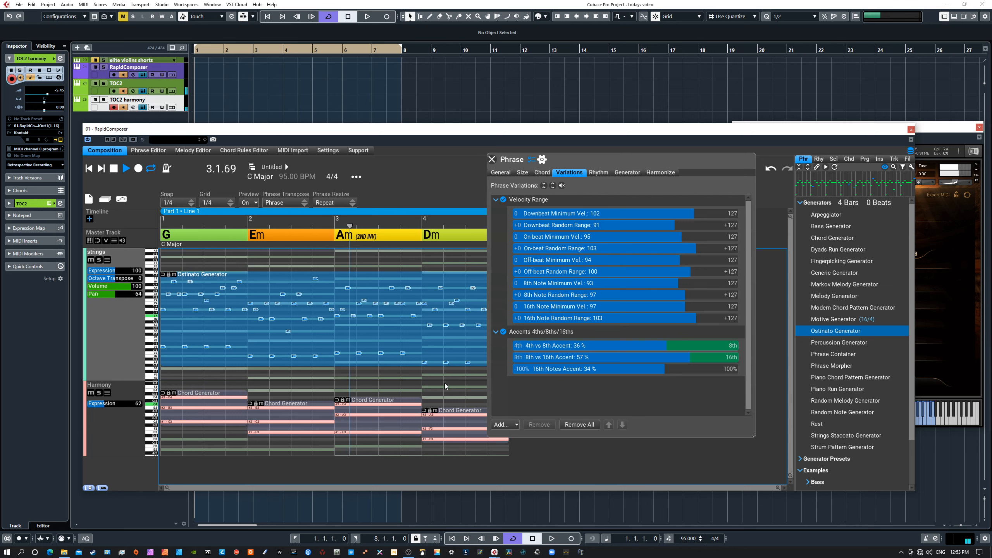
- Set the accents to 9% 4th vs 8th, 27% 8th vs 16th and 58% 16th notes while auditioning the ostinato phrase
drag(664, 366, 621, 371)
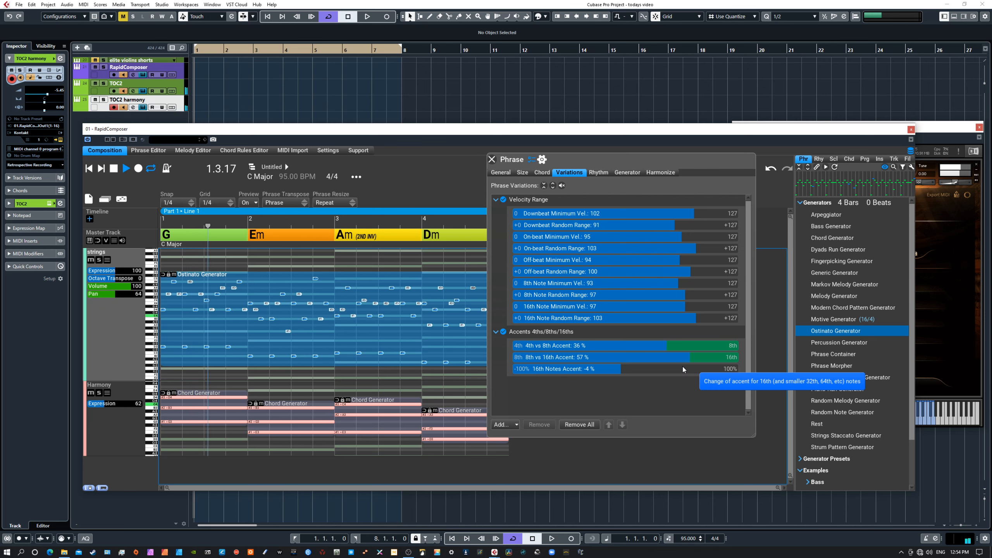
click(666, 367)
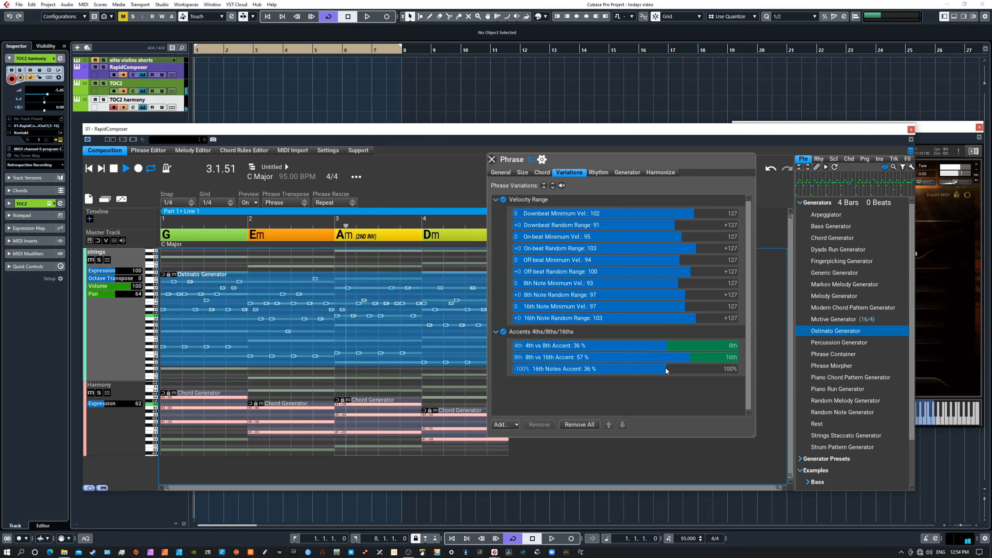
click(691, 368)
click(636, 344)
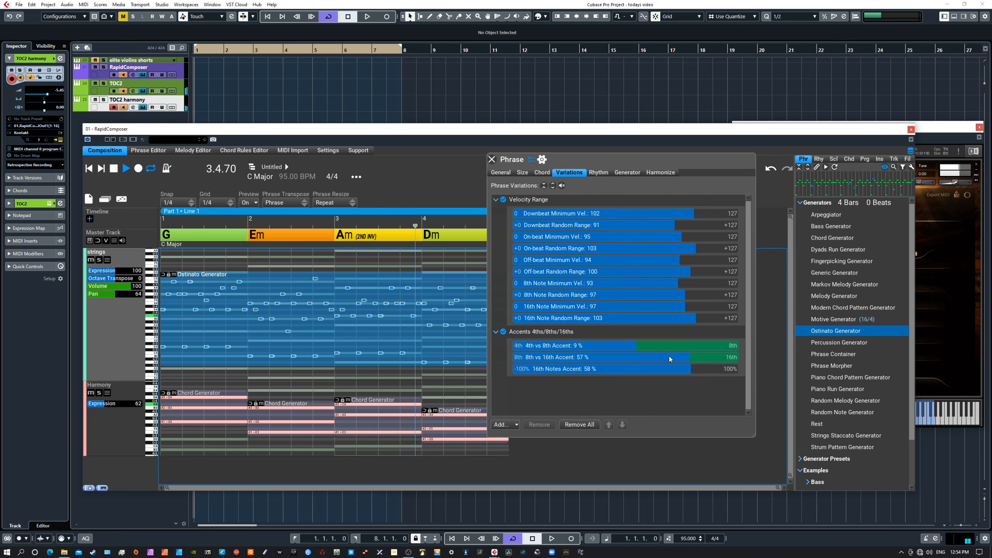
click(657, 356)
- Compare 16th note accents of -62%, -4% and 43%, and settle on -3% 4th vs 8th and 56% 16th notes
click(557, 368)
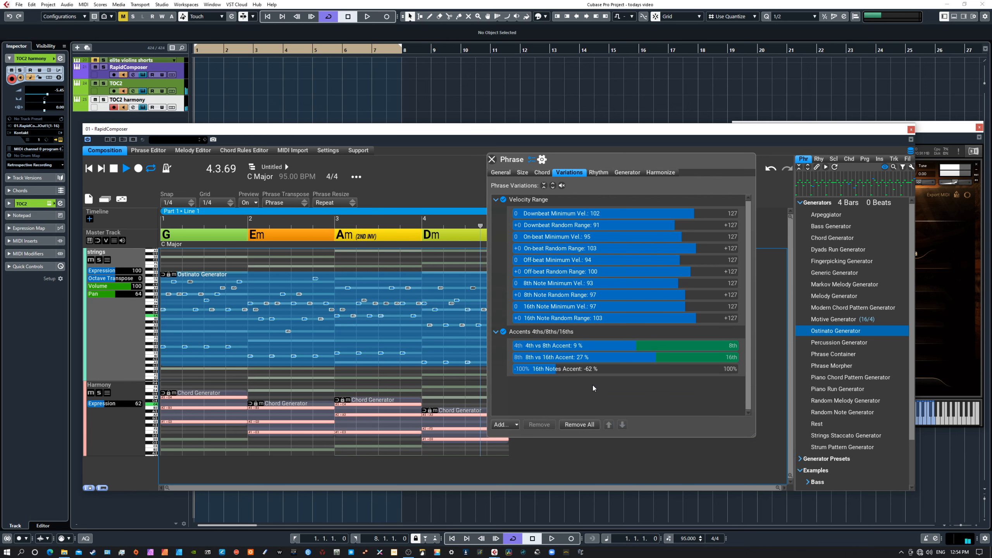
click(621, 367)
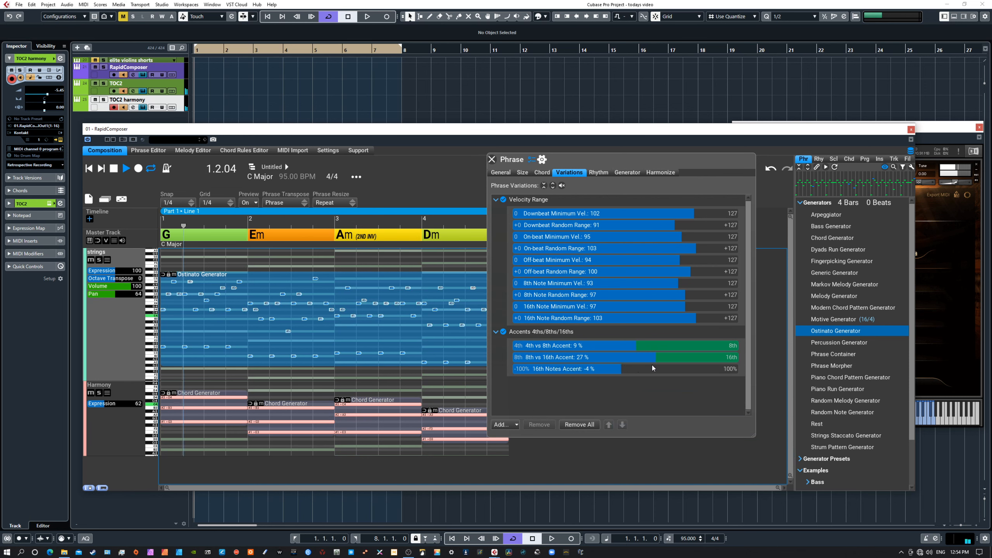
click(675, 368)
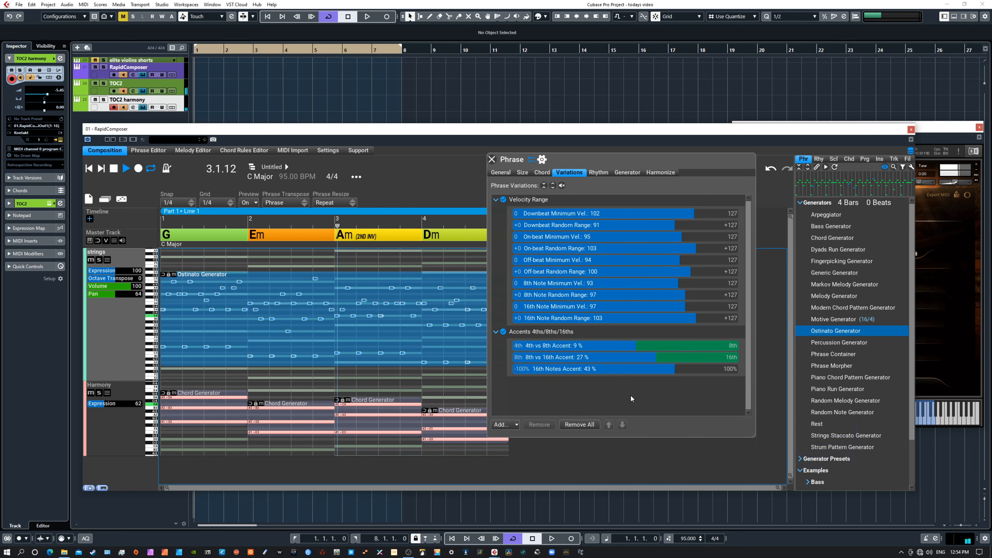
key(space)
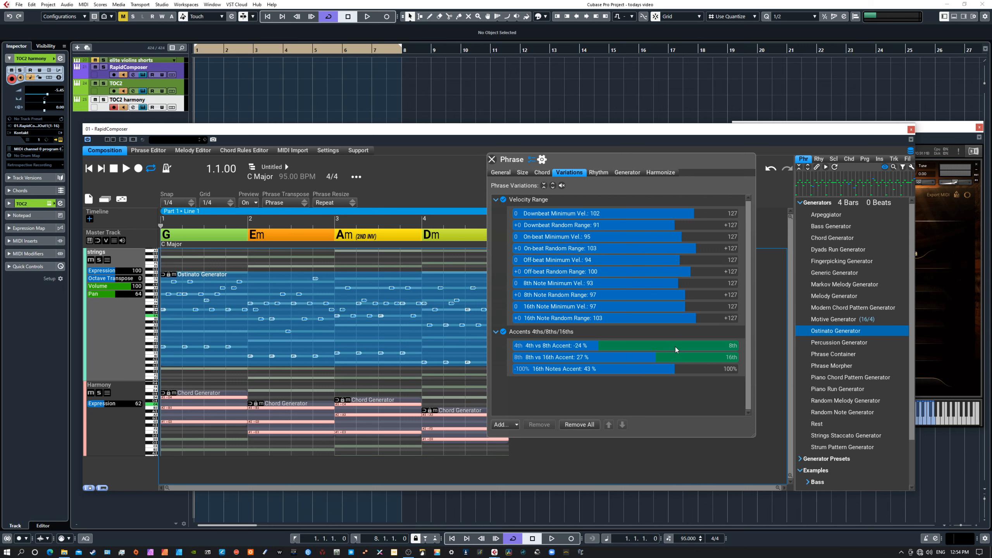
click(622, 343)
click(690, 373)
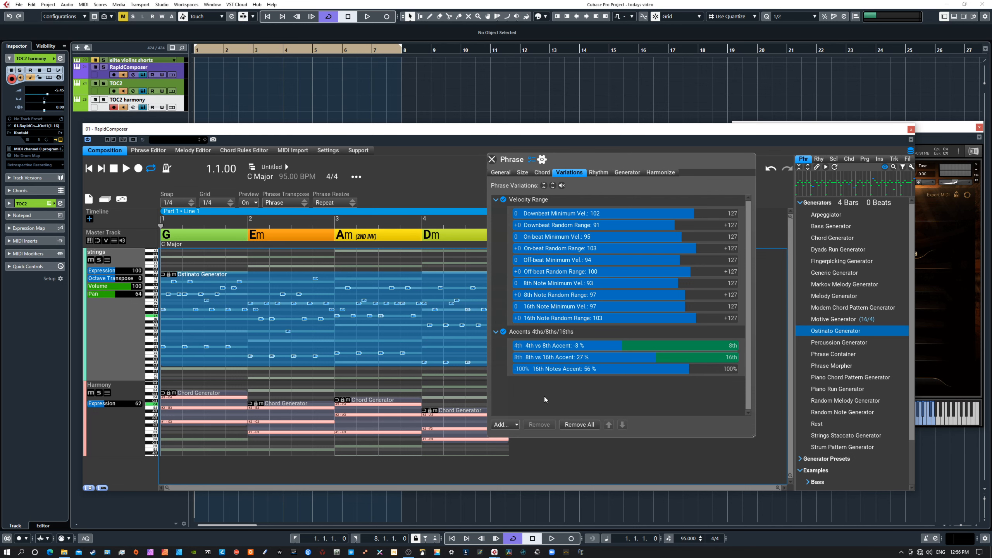
- Add a Simplify Phrase variation to the ostinato phrase and set it to 20 steps
click(506, 426)
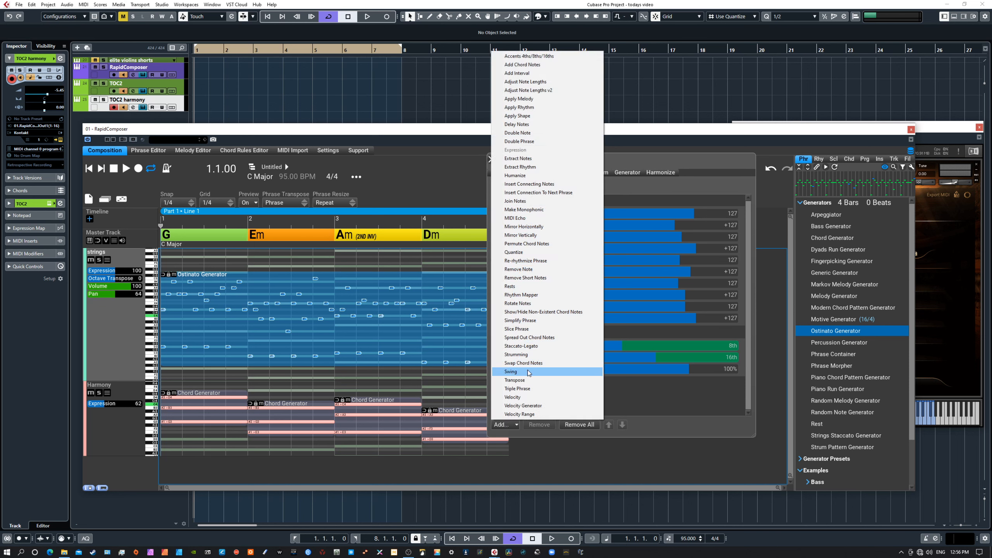
click(524, 320)
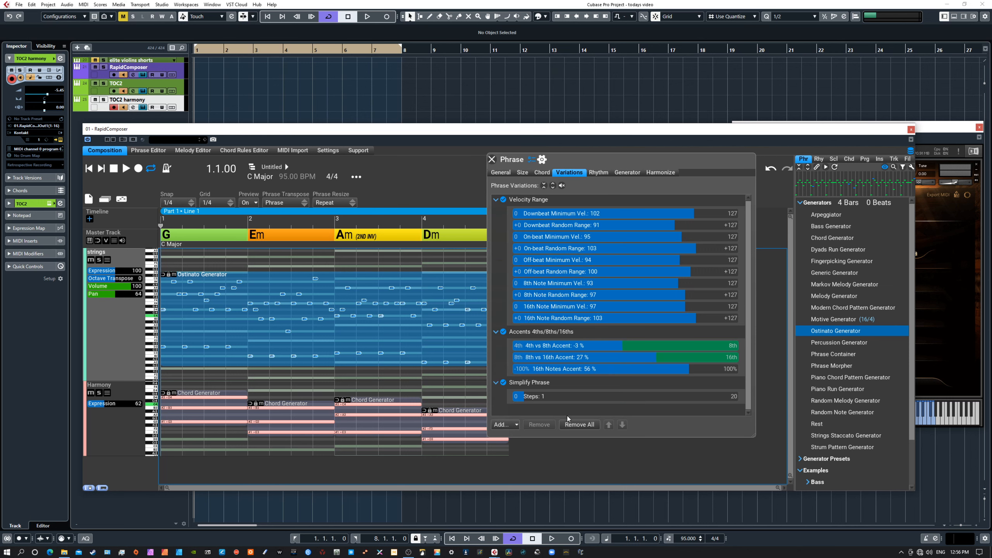
drag(531, 396, 627, 391)
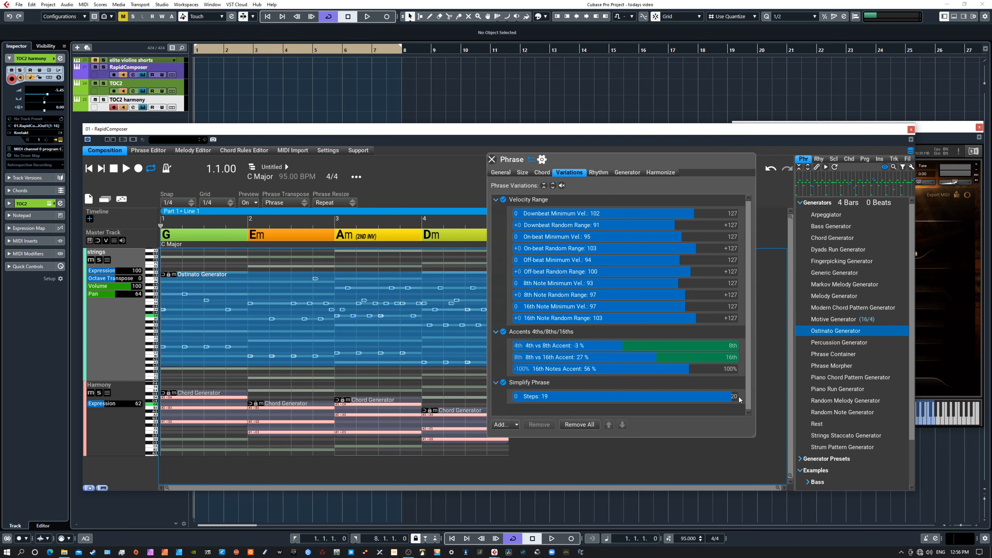
mouse_move(738, 398)
mouse_down()
mouse_move(569, 398)
mouse_move(748, 402)
mouse_up()
- Add an Add Interval variation with Third Above and polyphony 2 to the ostinato phrase and audition it
click(506, 424)
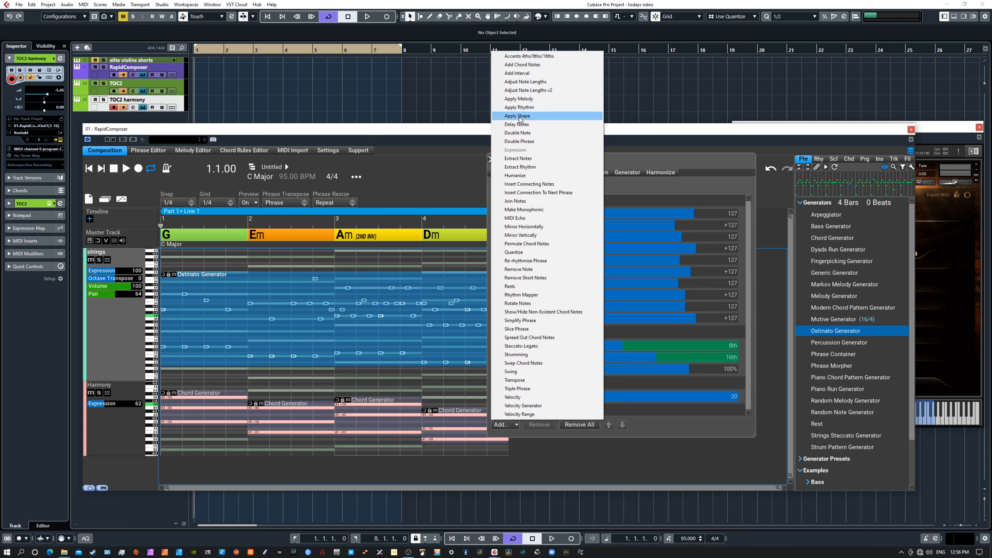
click(511, 74)
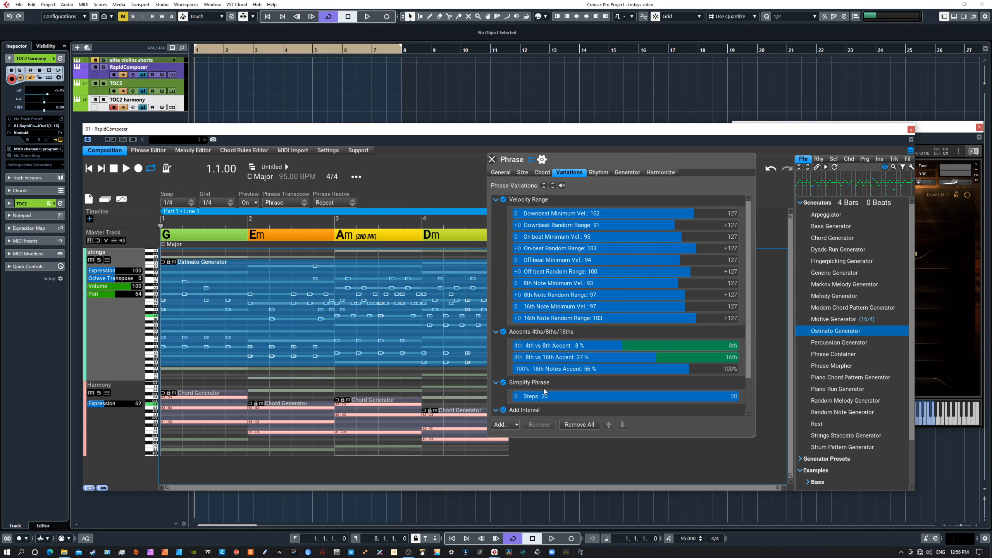
drag(747, 353, 752, 396)
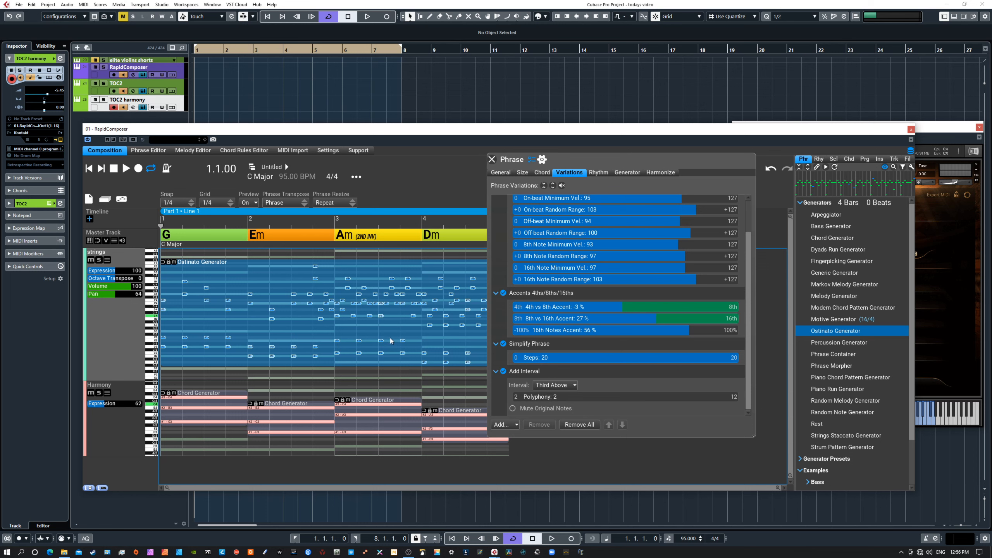
key(space)
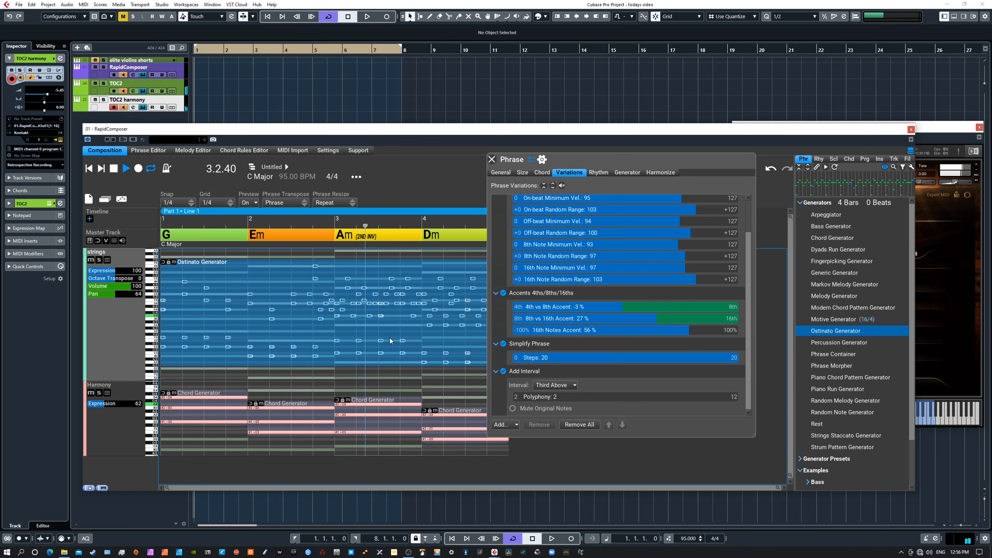
key(space)
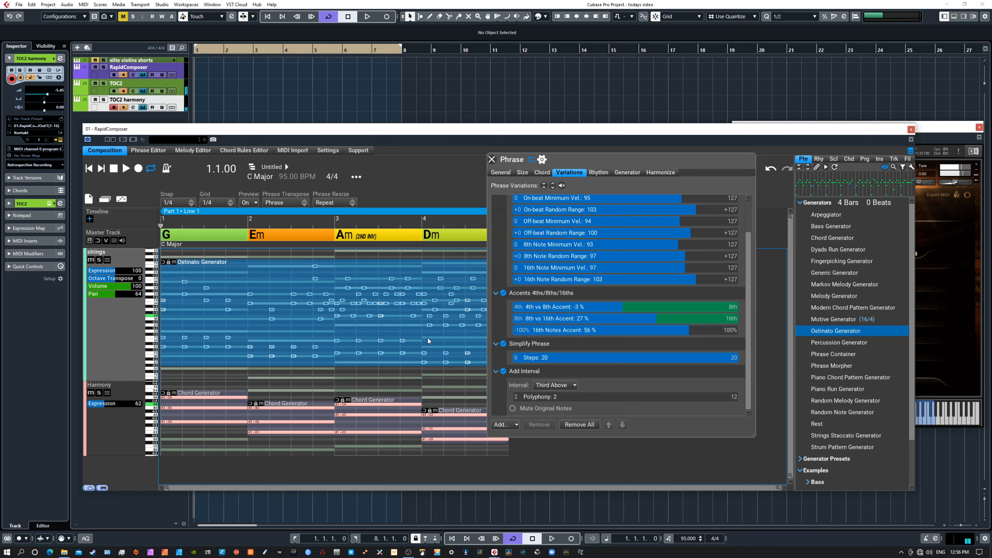
- Disable the Simplify Phrase variation and audition the ostinato with only the added interval
click(503, 343)
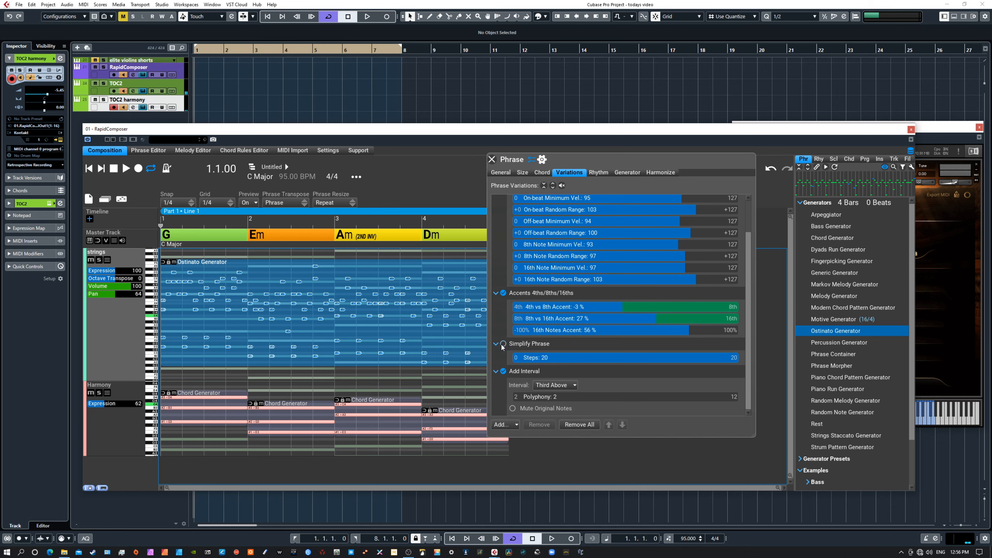
key(space)
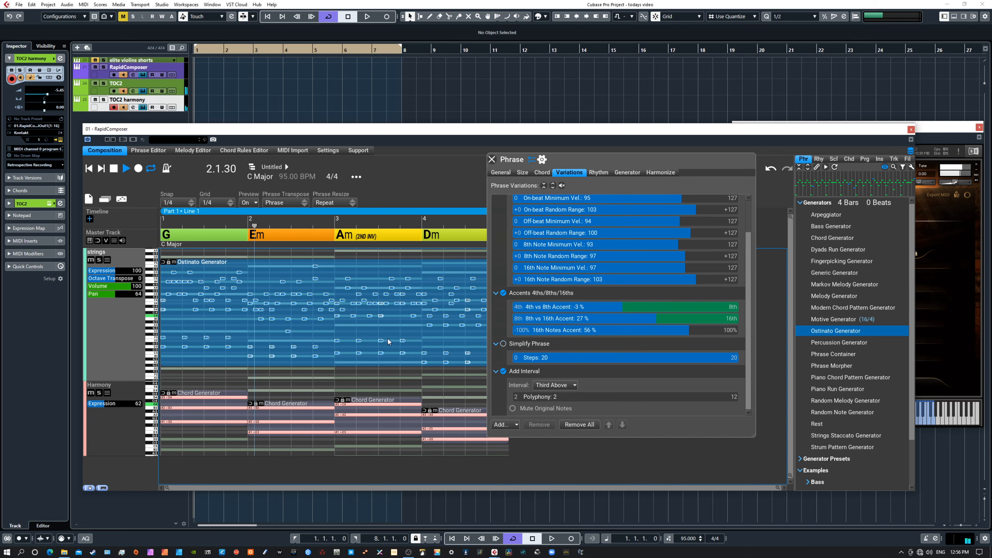
key(space)
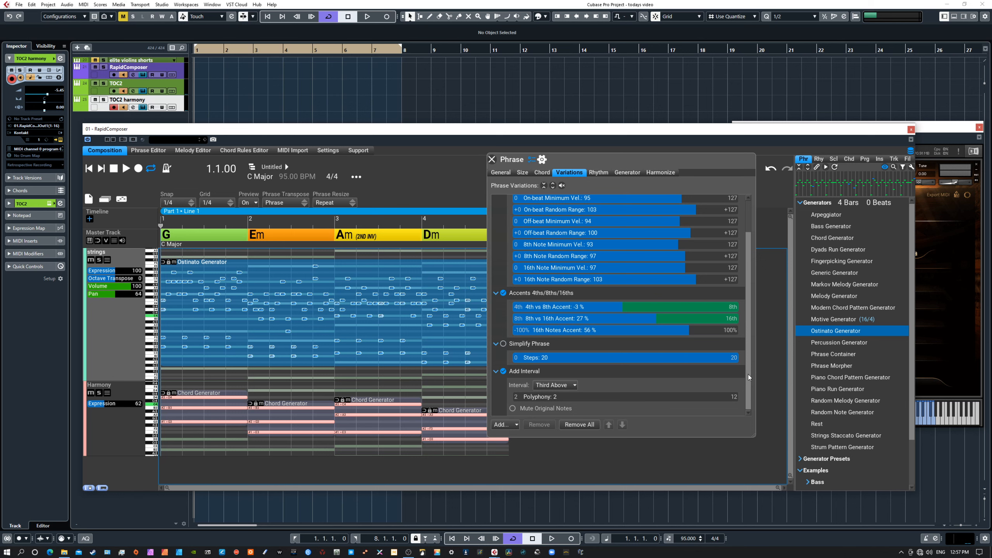
- Mute the original notes in the Add Interval variation, try polyphony 3 and 5 before restoring 2, and audition the phrase
click(512, 410)
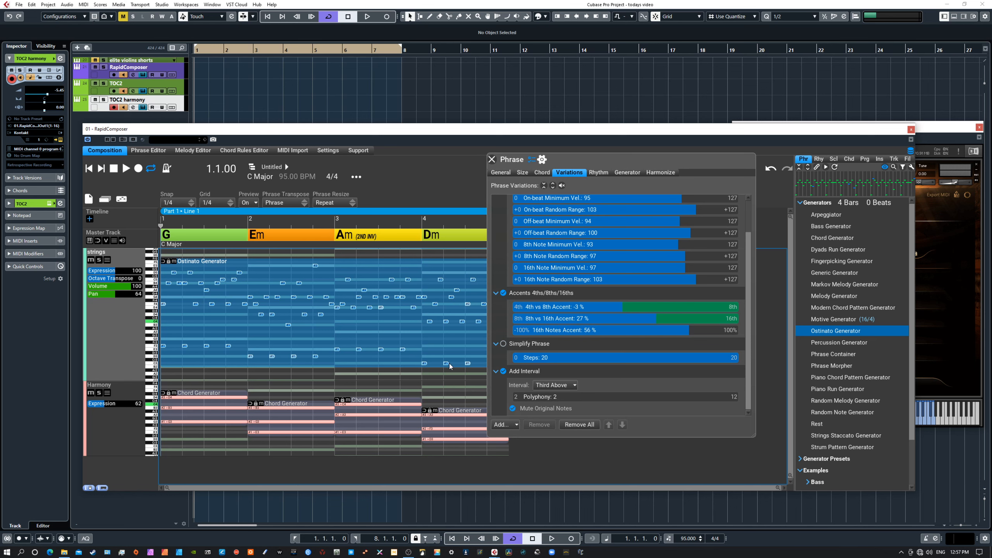
click(527, 396)
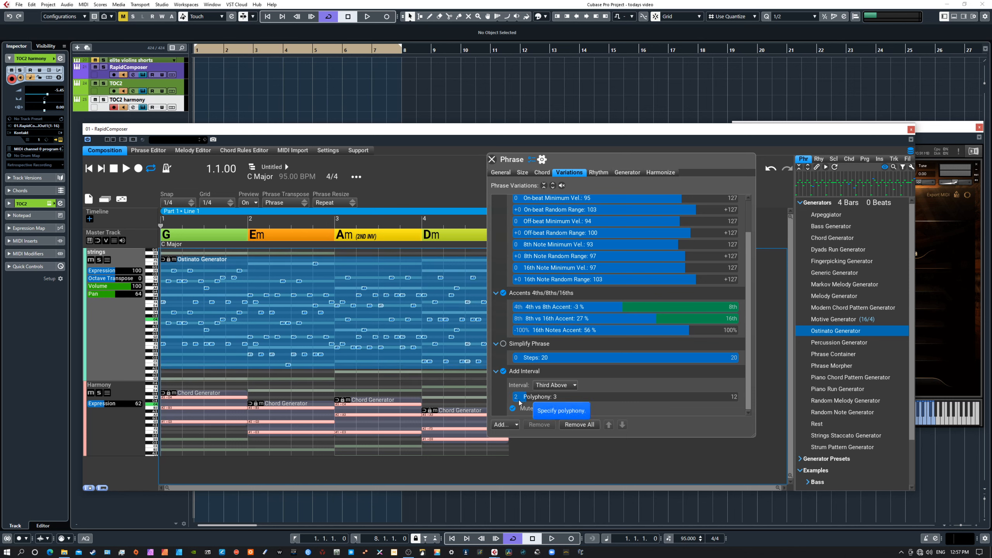
click(519, 400)
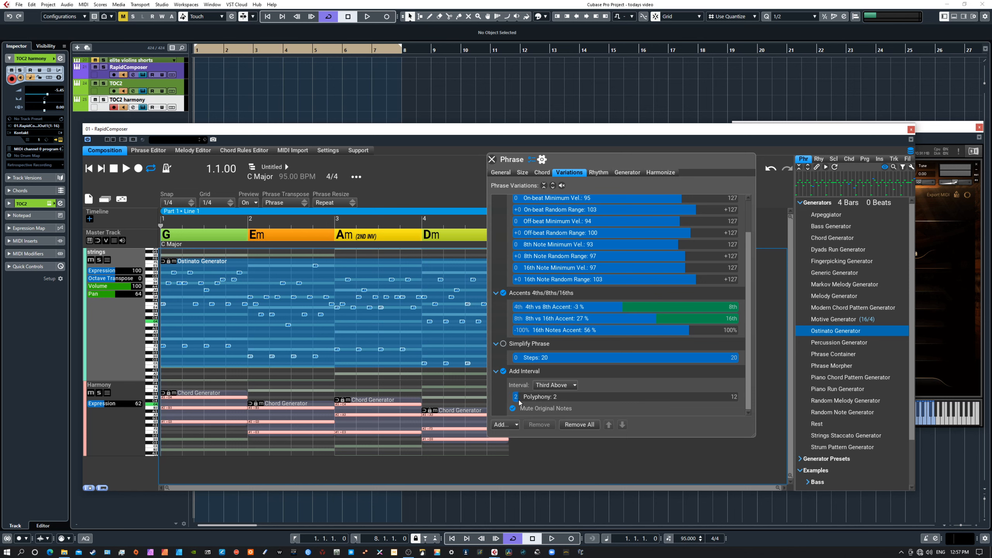
click(572, 397)
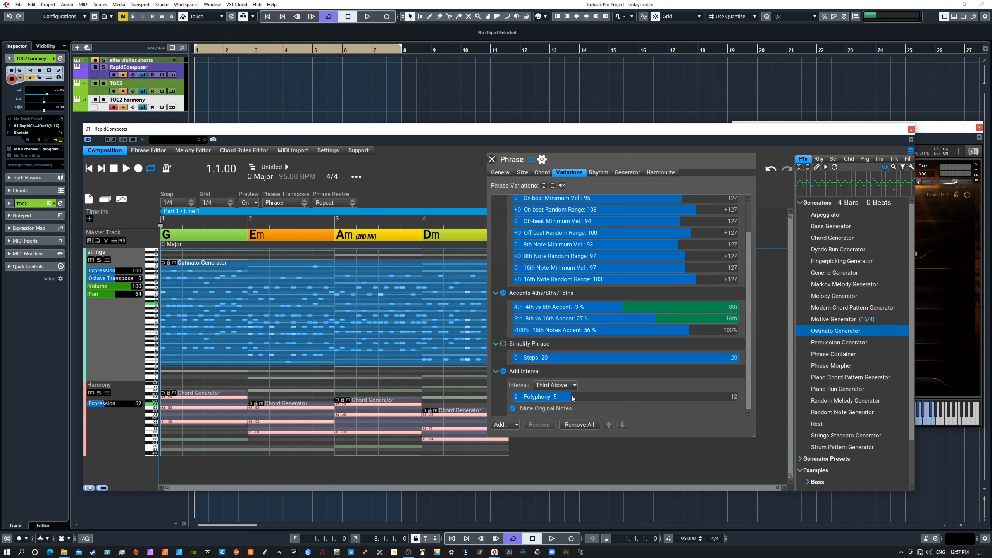
click(521, 399)
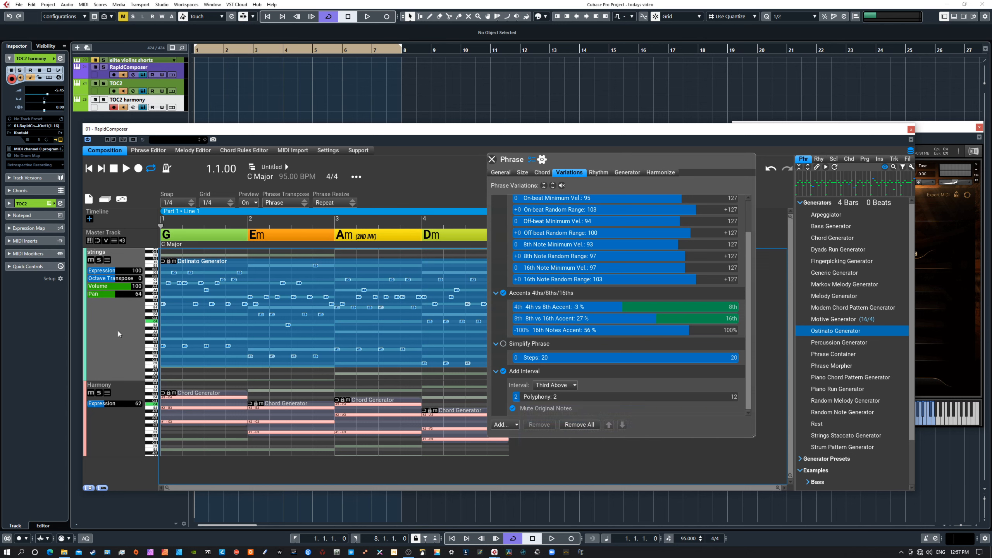
key(space)
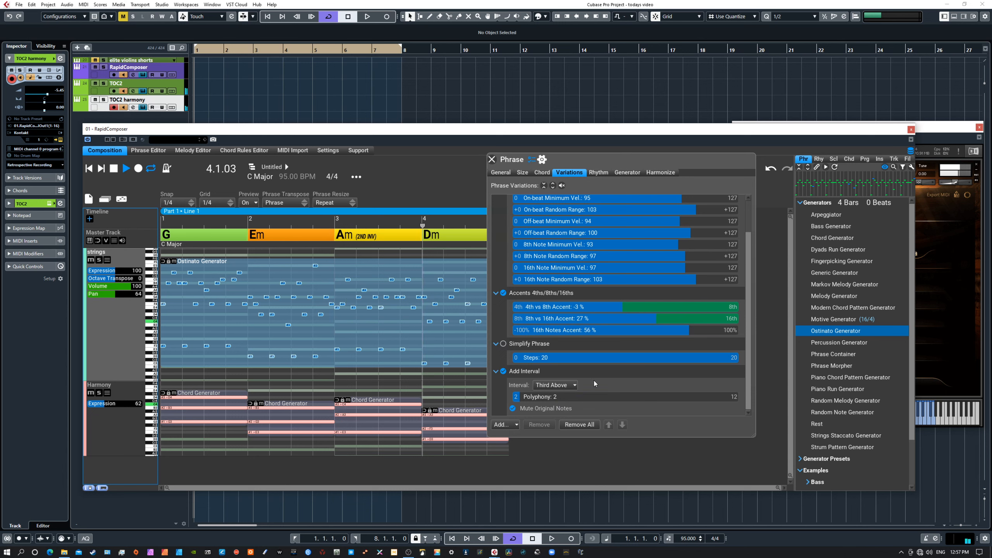
key(space)
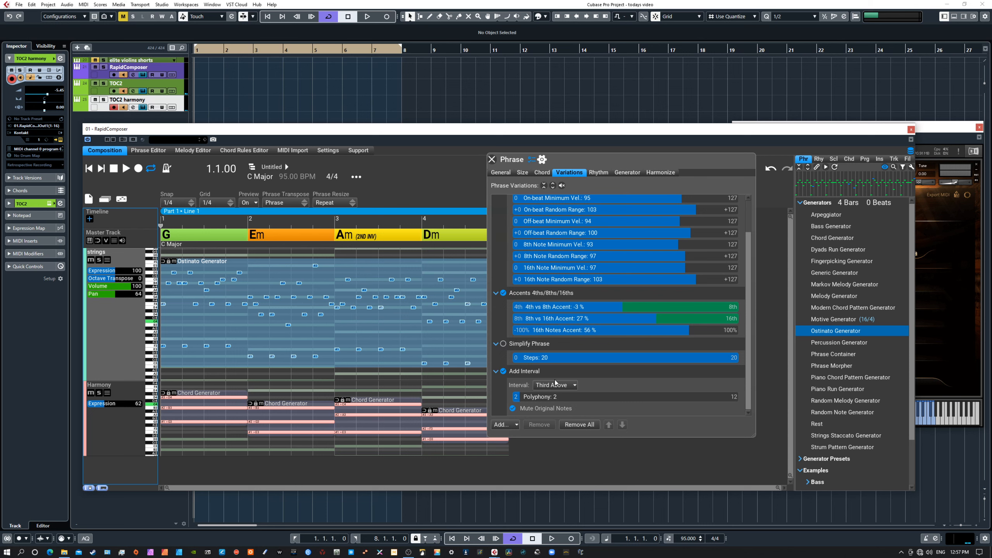
- Change the Add Interval variation's interval to Third Below and play the phrase
scroll(548, 387, up, 1)
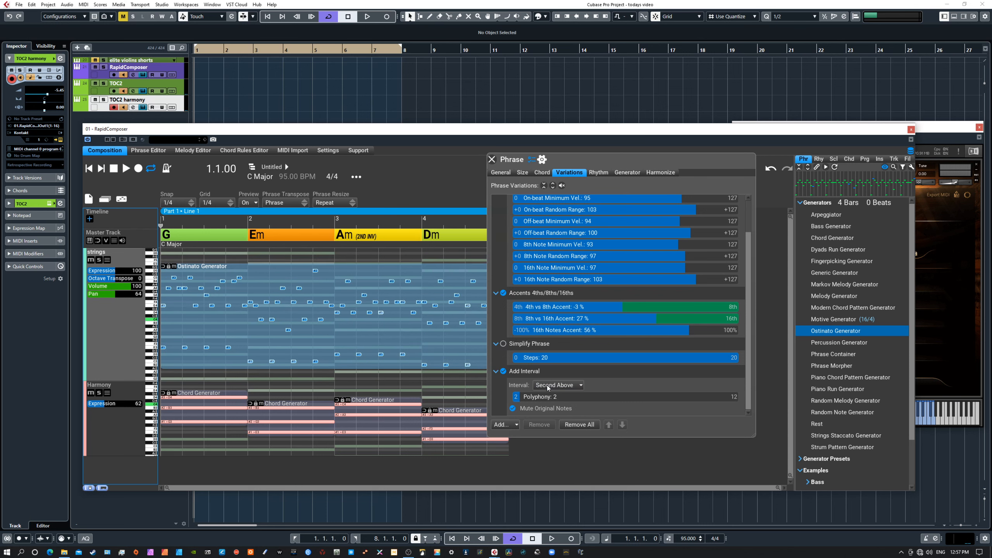
click(547, 384)
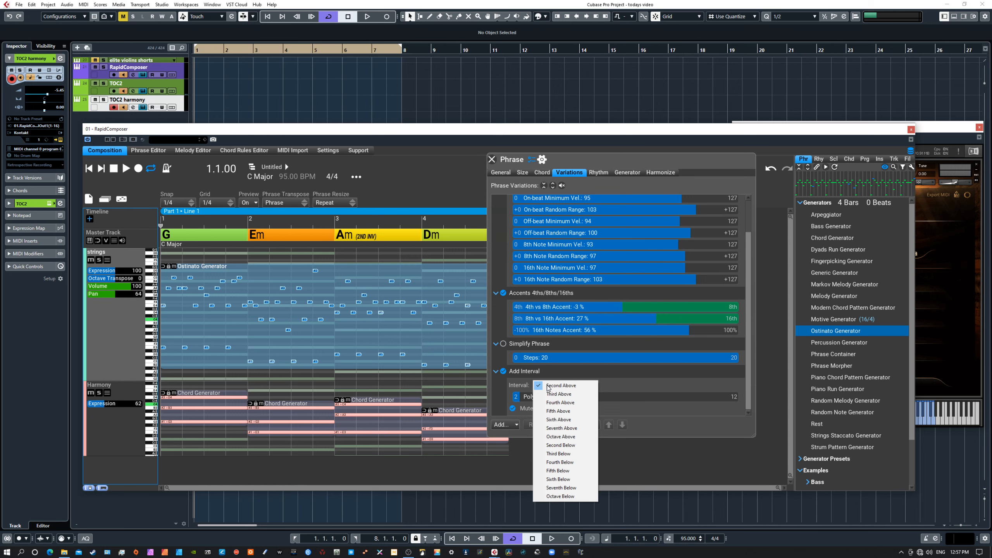
click(556, 453)
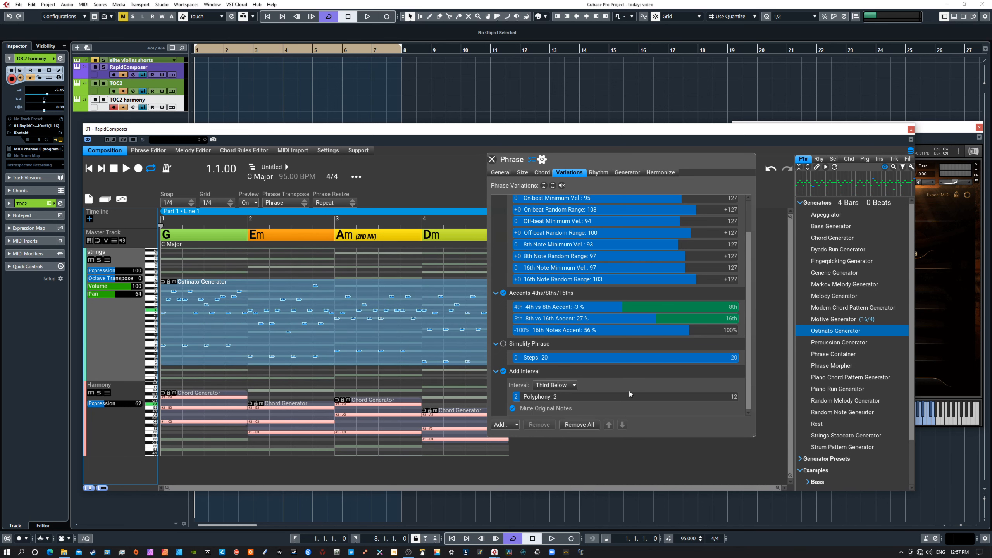
key(space)
- Compare the ostinato phrase by auditioning it with the Add Interval variation disabled and enabled again
click(504, 371)
key(space)
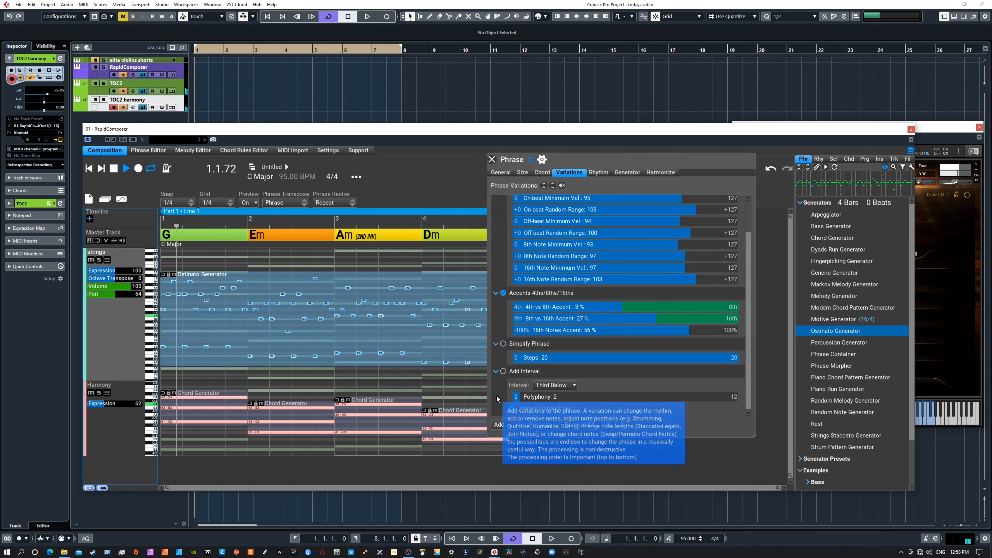
key(space)
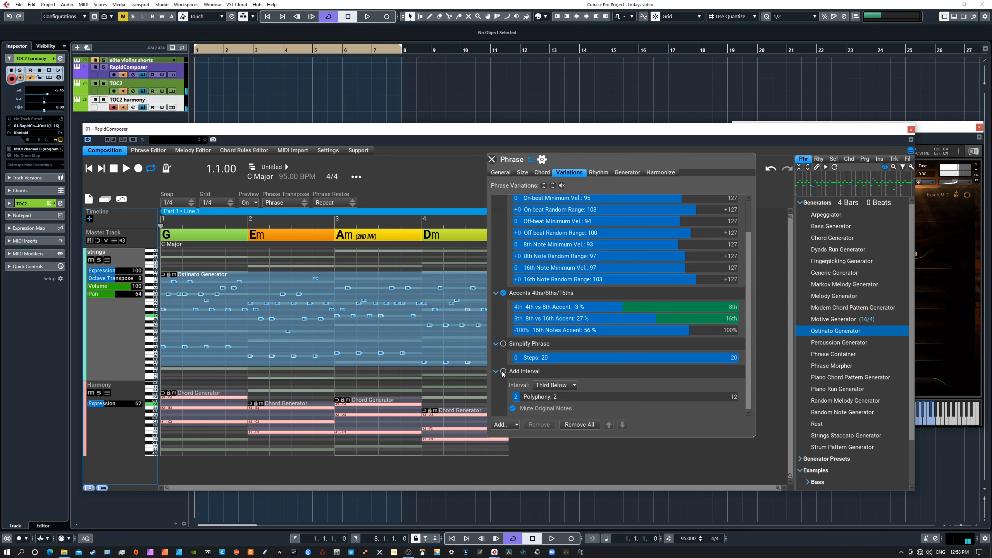
click(503, 372)
key(space)
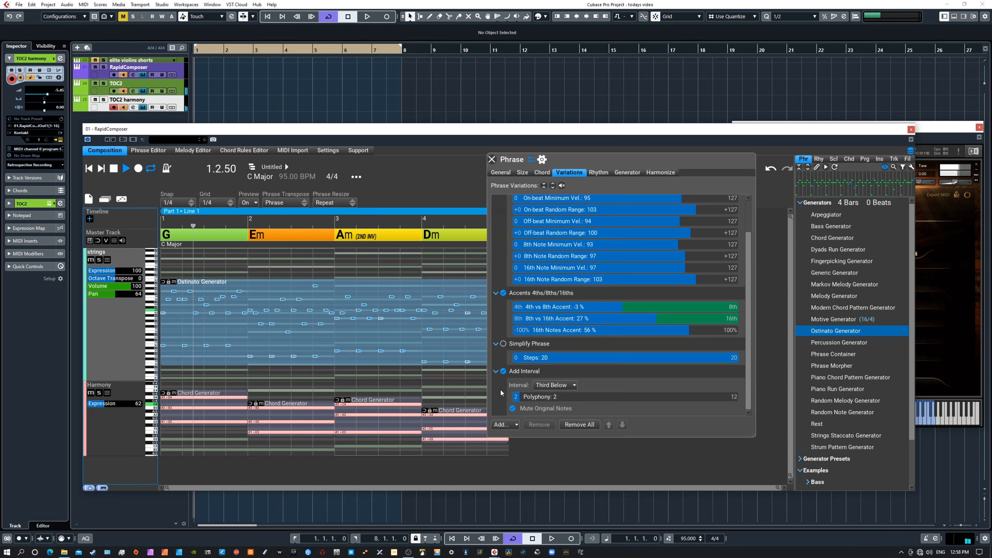
key(space)
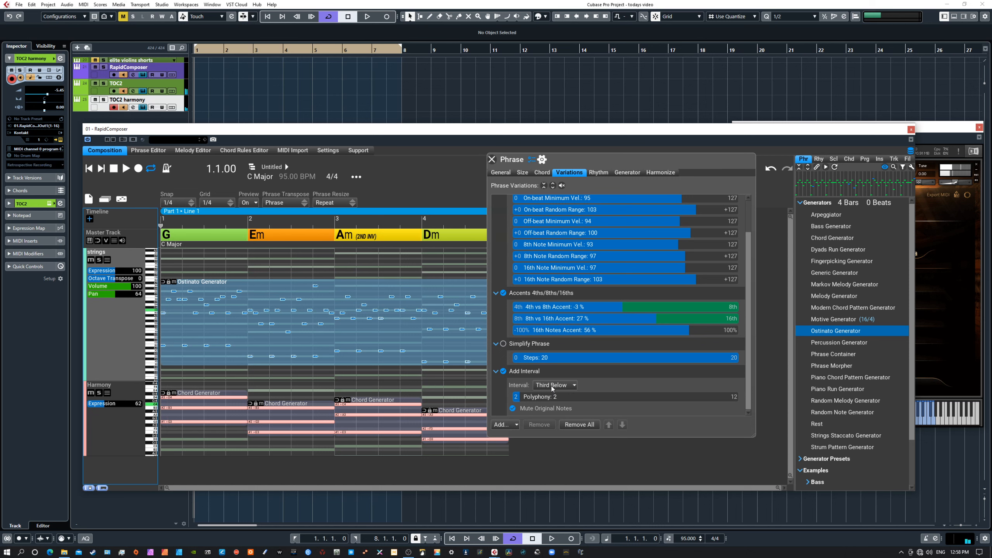
- Set the Add Interval variation's interval to Seventh Above
click(551, 385)
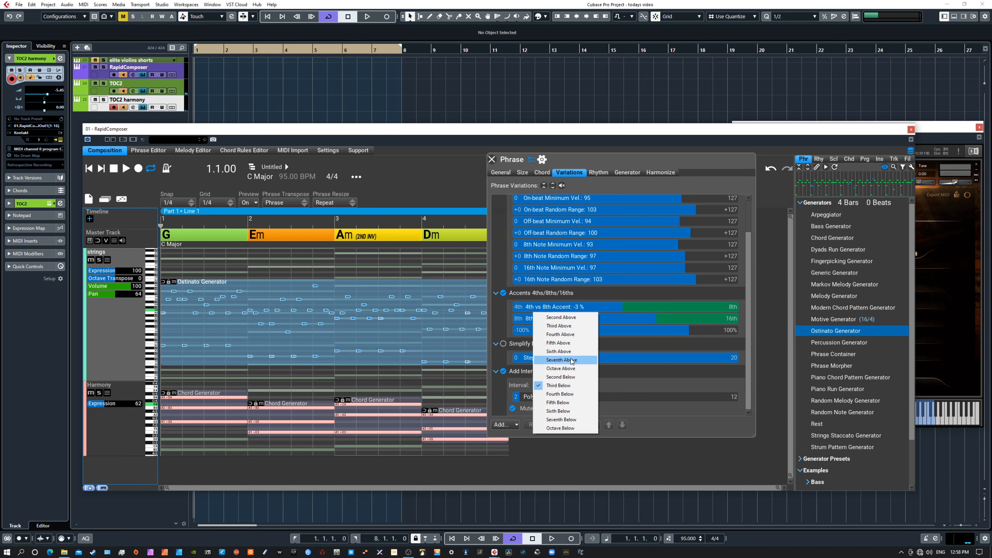
click(571, 360)
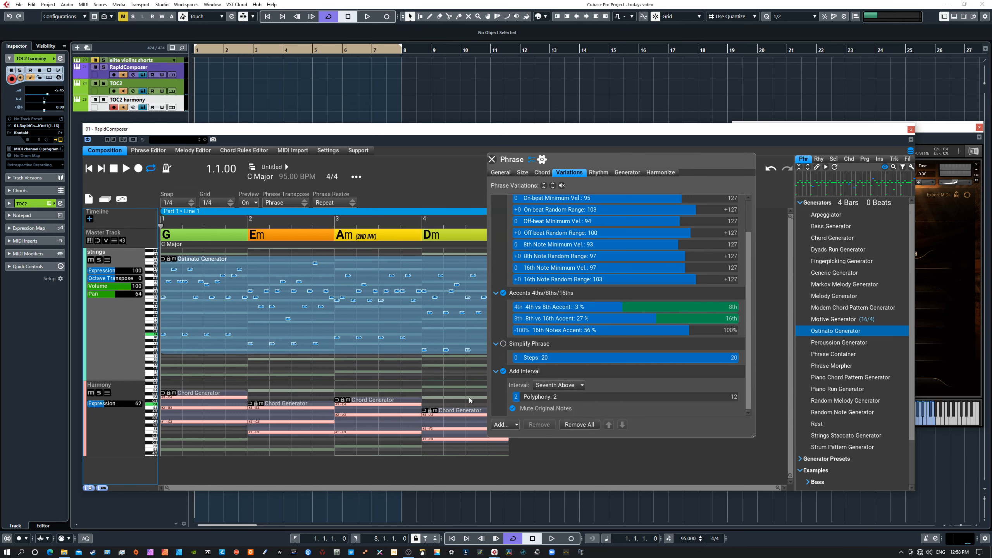
- Lower the strings track's Octave Transpose to -1 and audition the ostinato before and after the change
key(space)
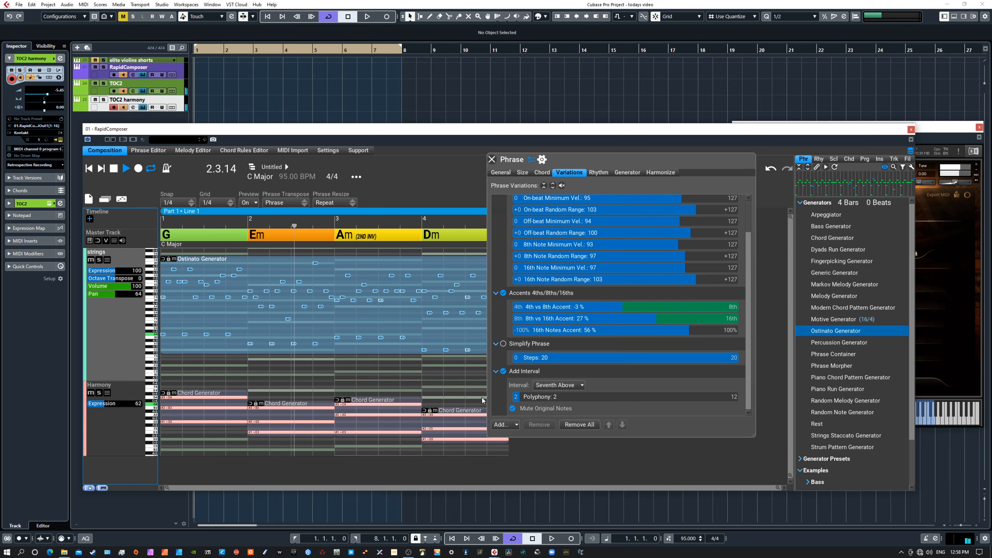
key(space)
click(111, 279)
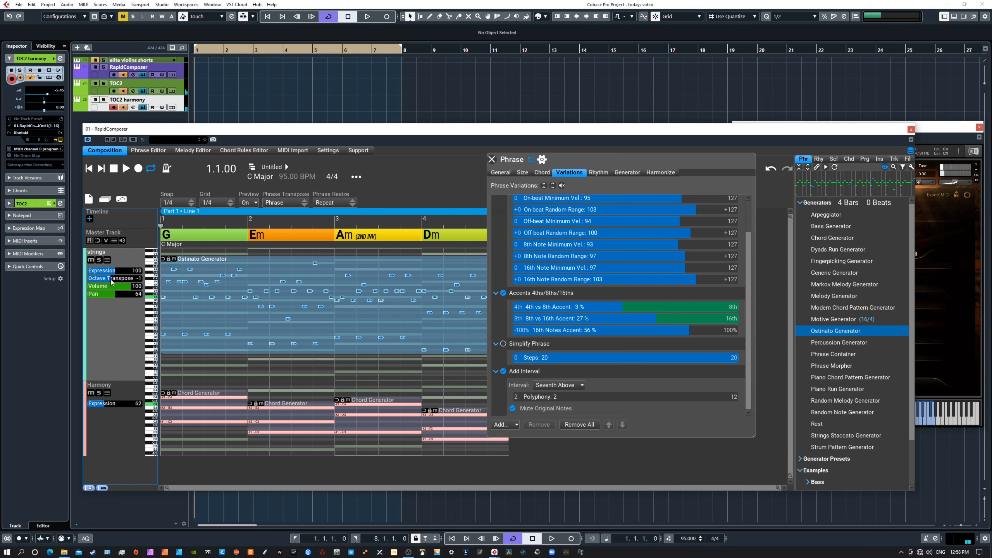
key(space)
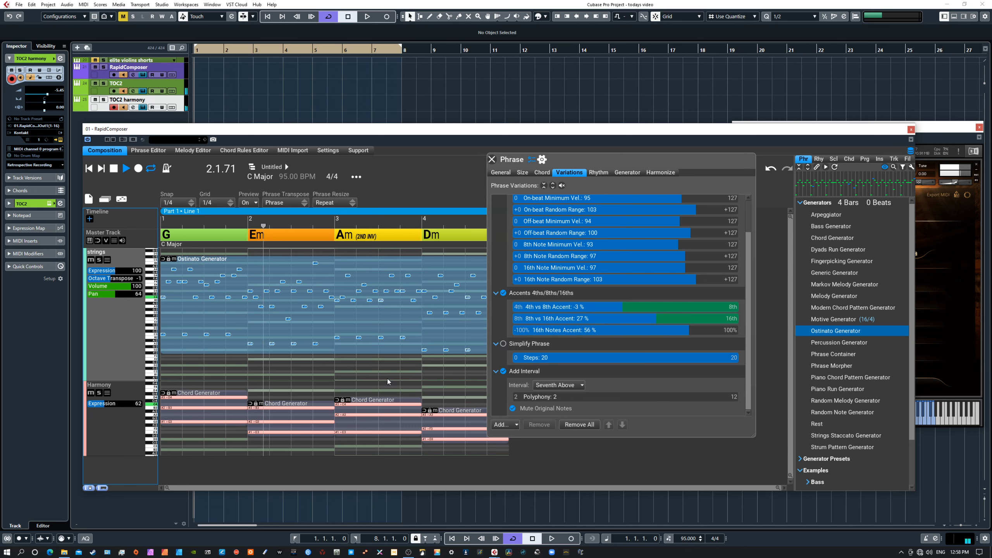
key(space)
- Compare the transposed ostinato by playing it with the Add Interval variation disabled and enabled again
click(504, 372)
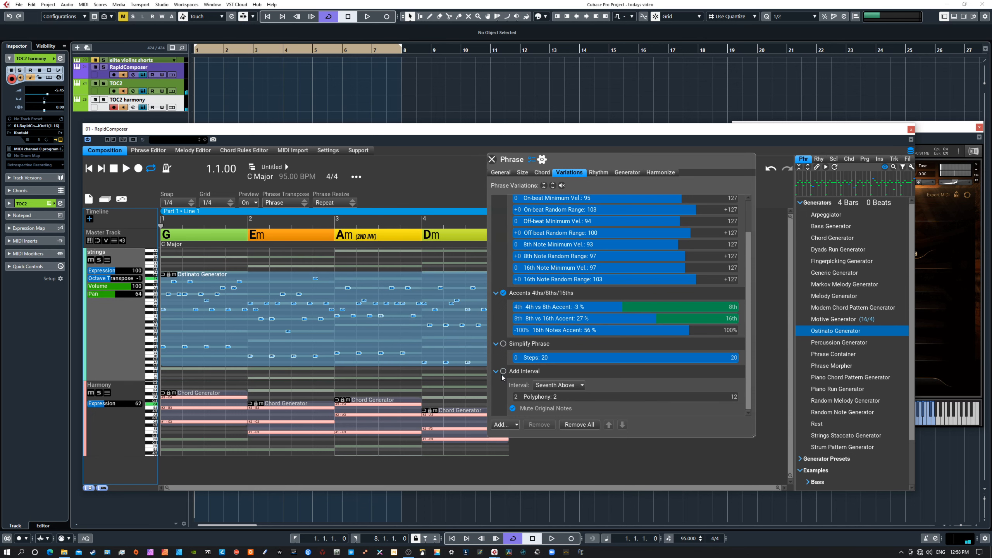
key(space)
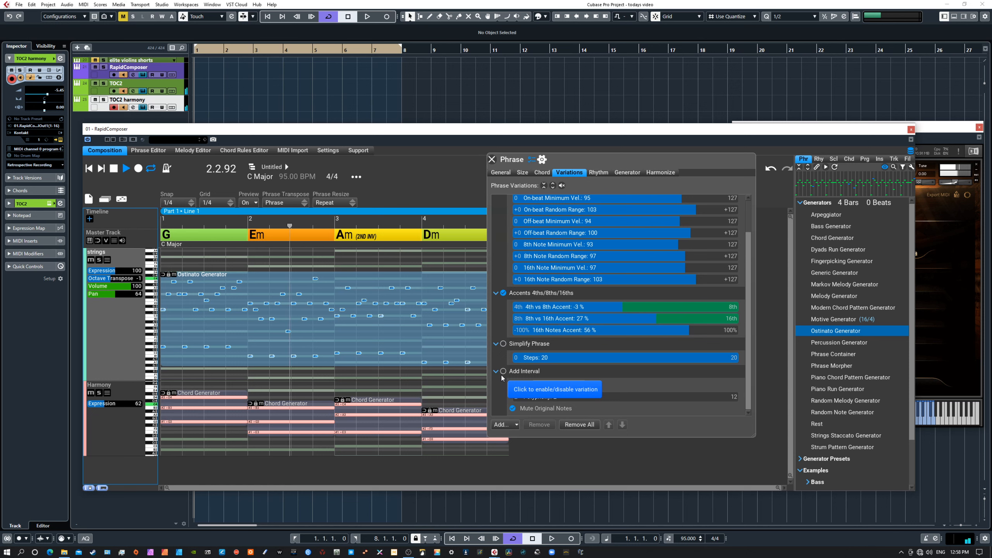
click(504, 371)
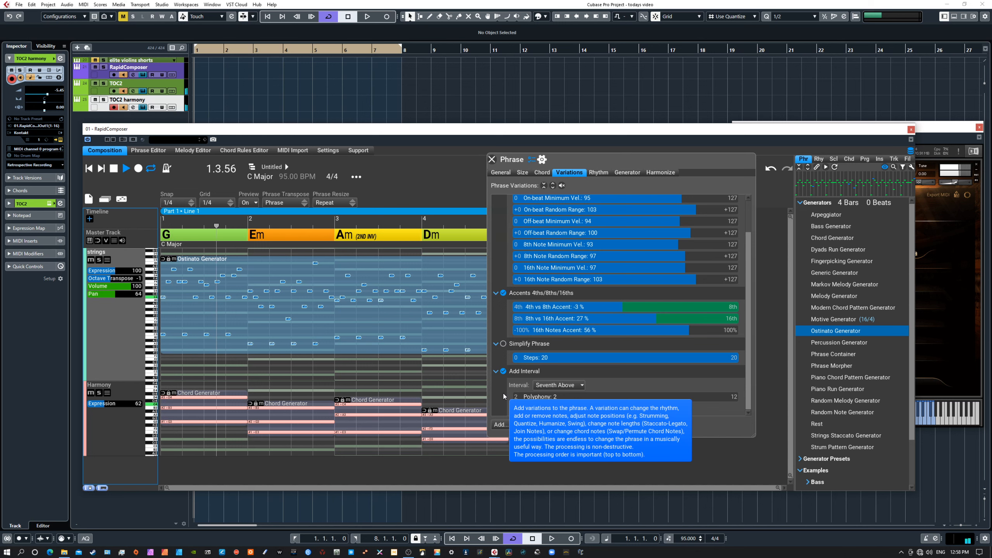
key(space)
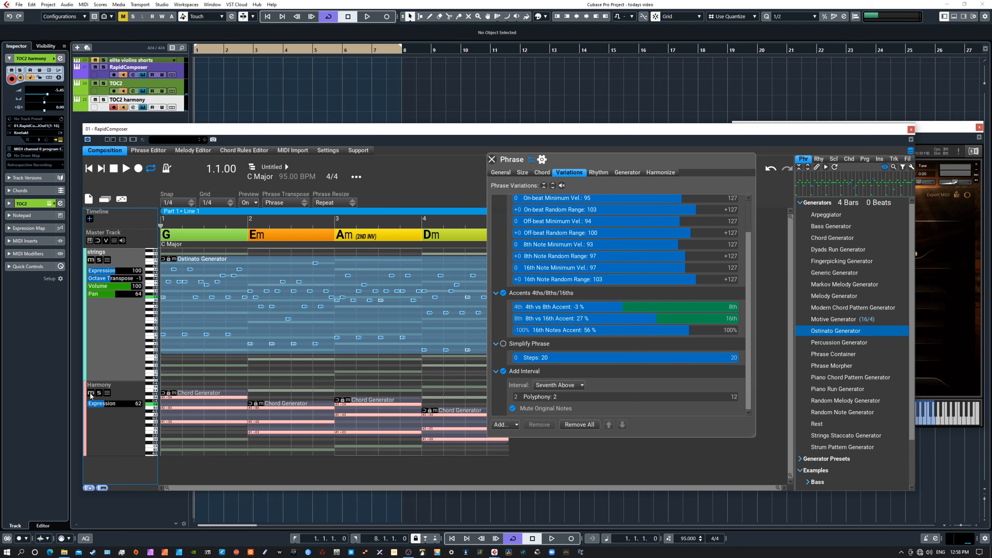
- Mute the Harmony track, then disable the Add Interval variation while auditioning the ostinato on its own
click(91, 393)
key(space)
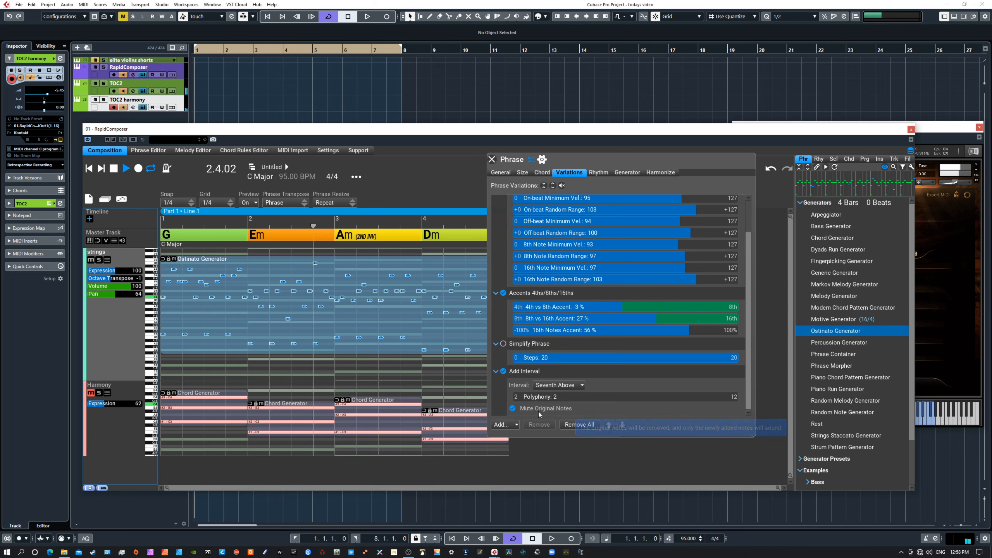
click(504, 372)
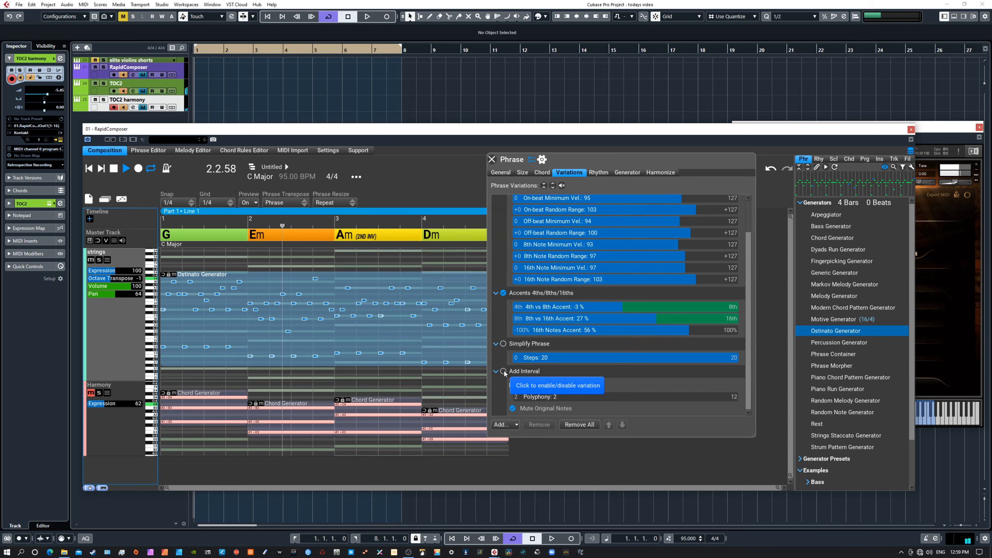
key(space)
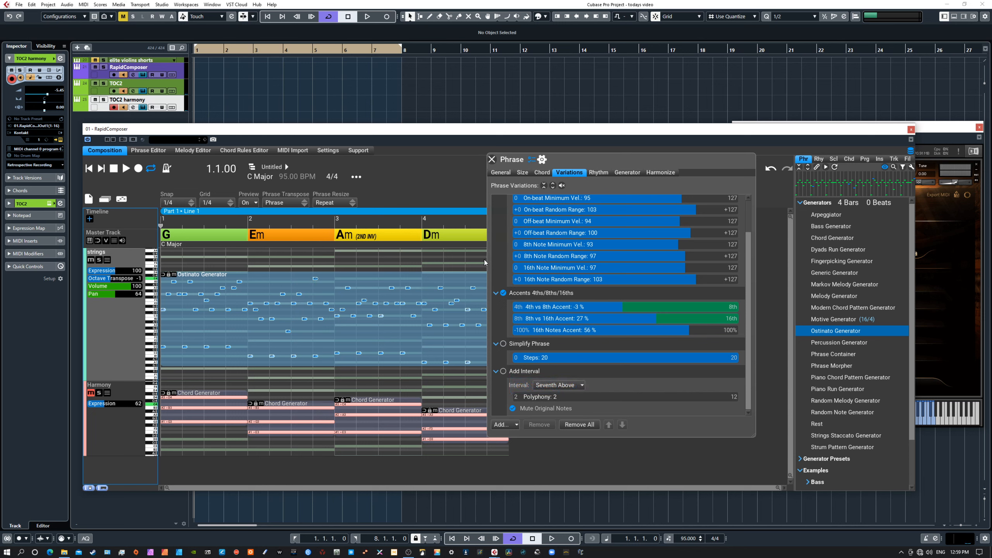
- Generate a new version of the 1-3-5 ostinato phrase and audition it
click(625, 172)
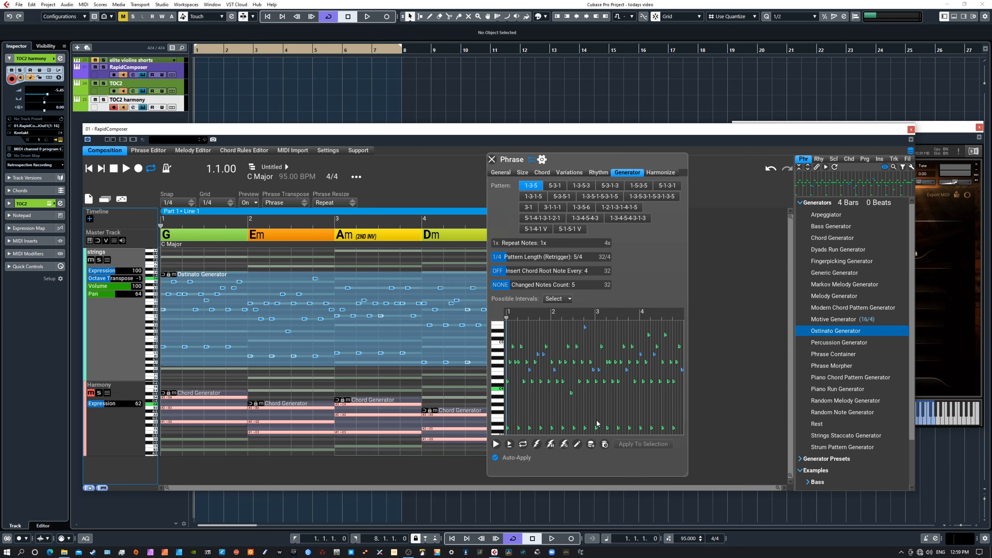
click(538, 445)
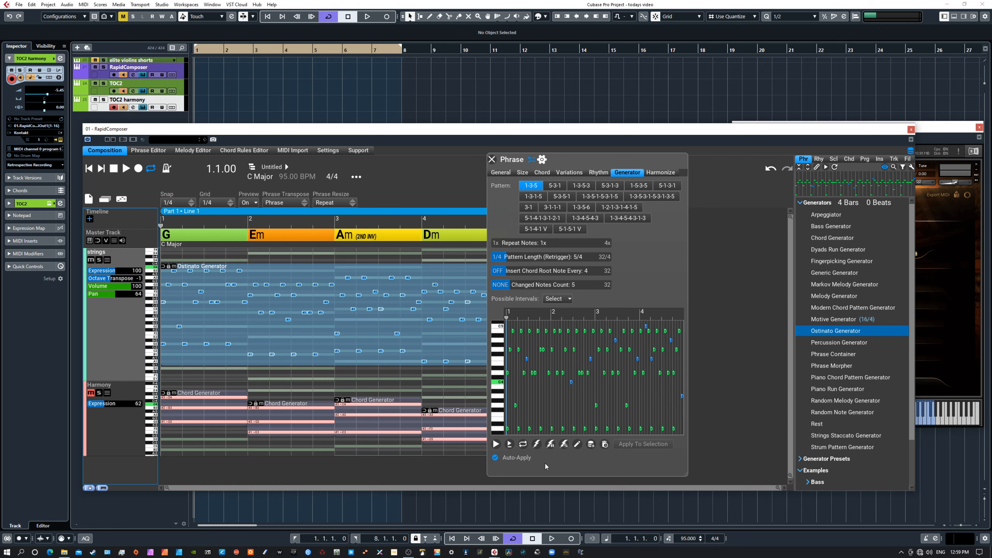
key(space)
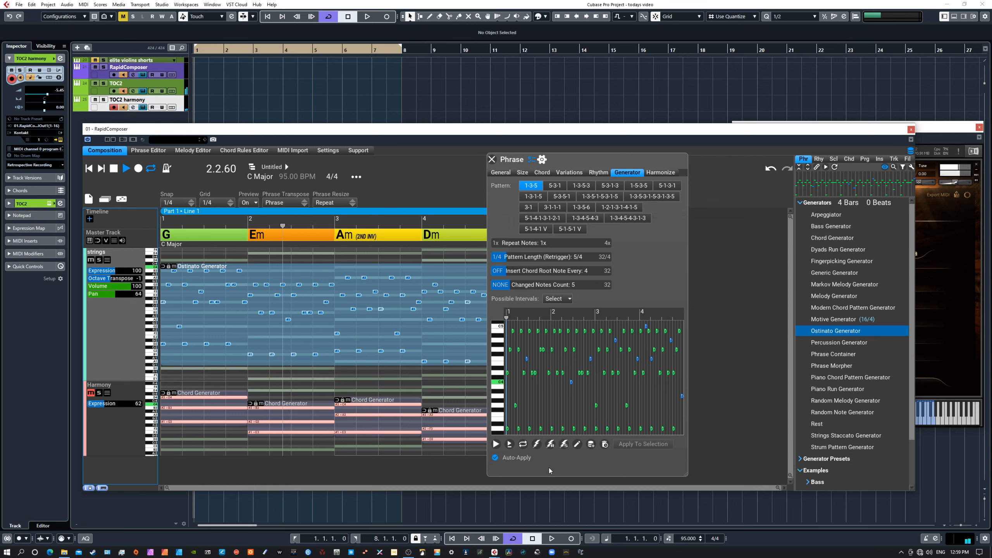
key(space)
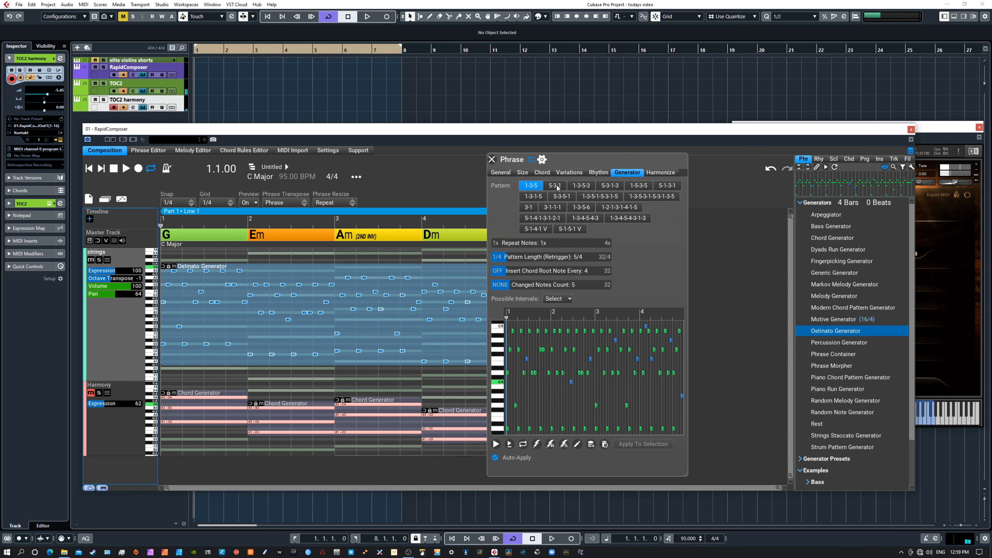
- Switch the ostinato generator to the 5-3-1 pattern, generate a new phrase and play it
click(555, 186)
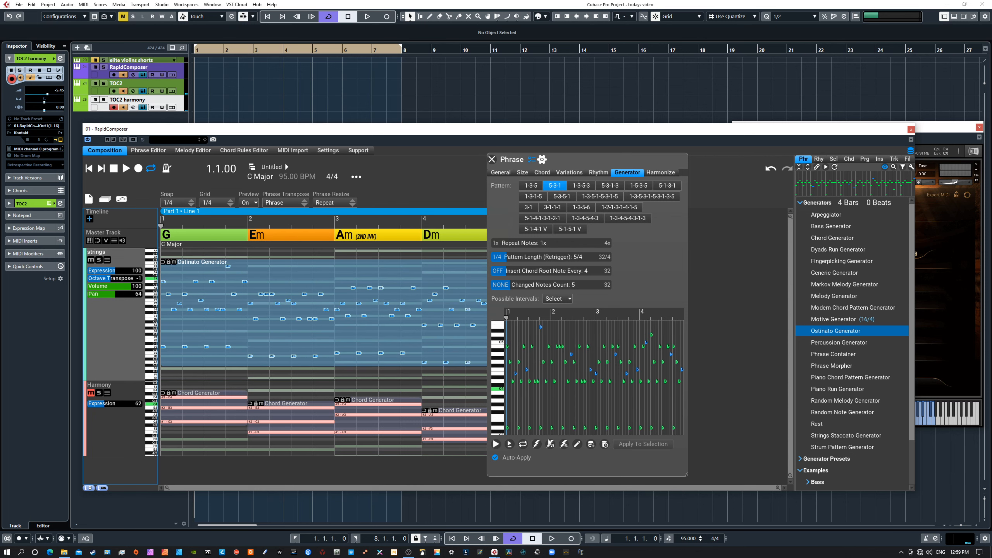
click(537, 445)
key(space)
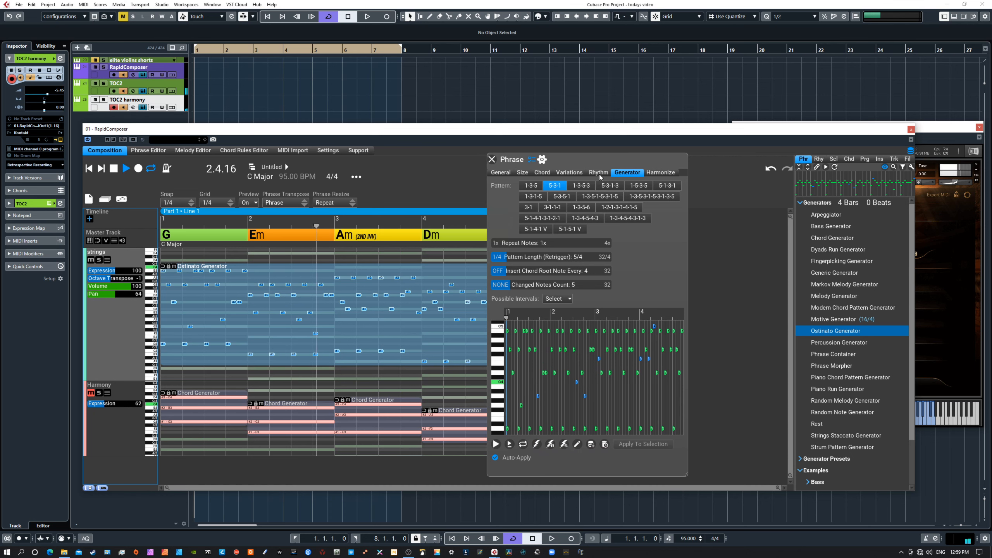
- Enable the Add Interval and Simplify Phrase variations and audition the ostinato with the Harmony track muted and unmuted
click(572, 174)
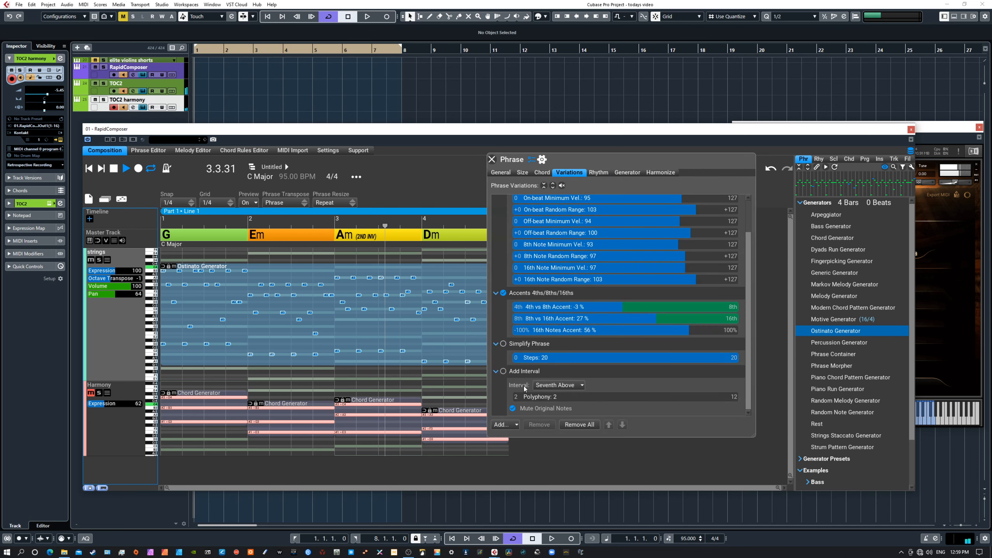
click(503, 372)
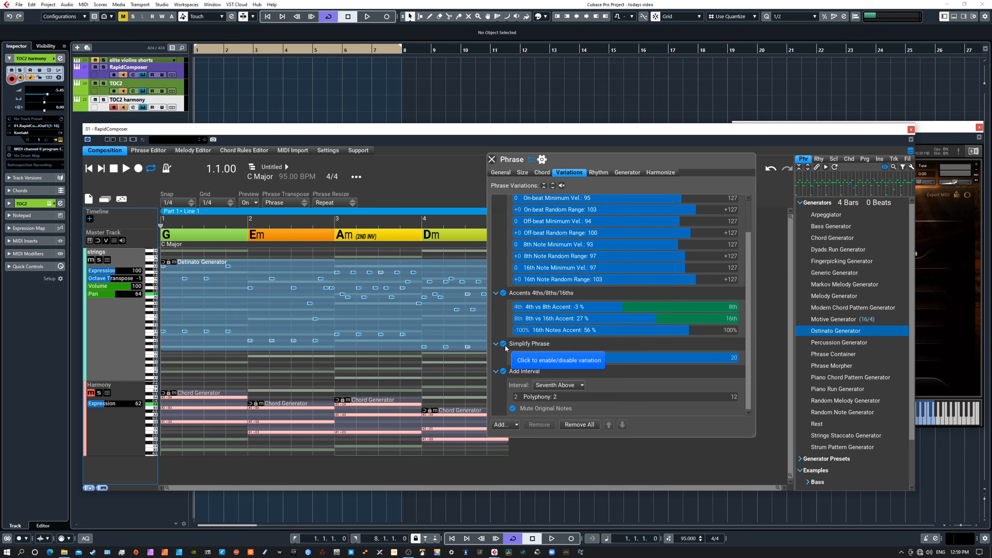
key(space)
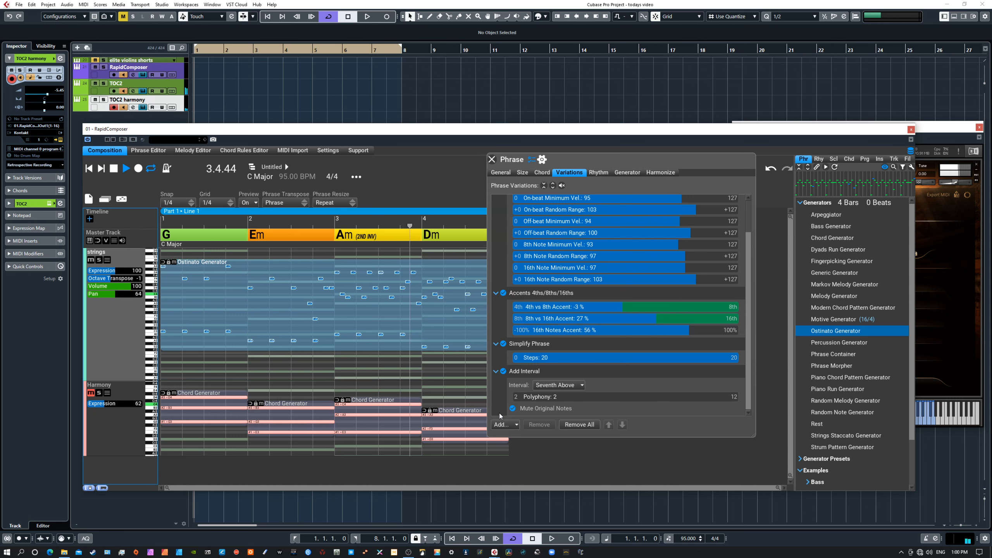
key(space)
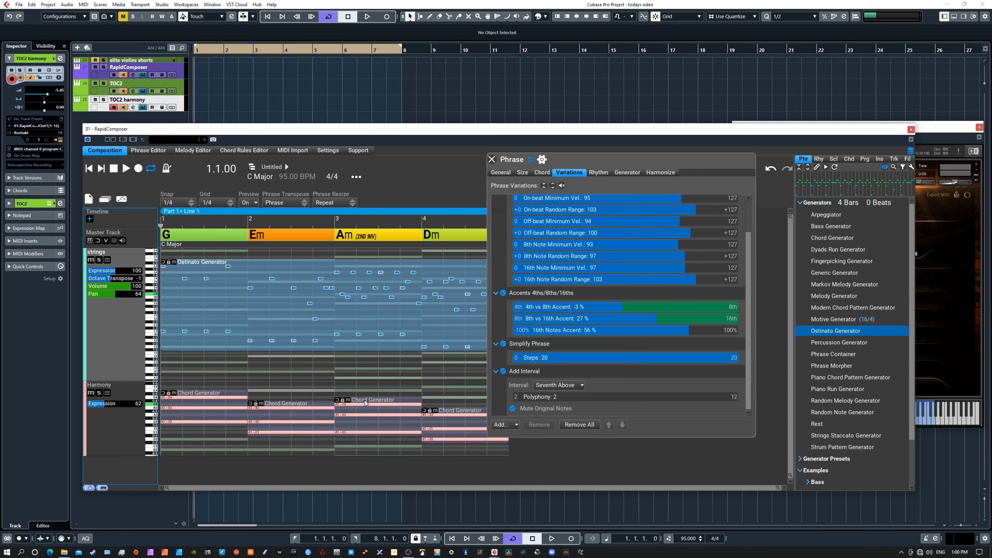
key(space)
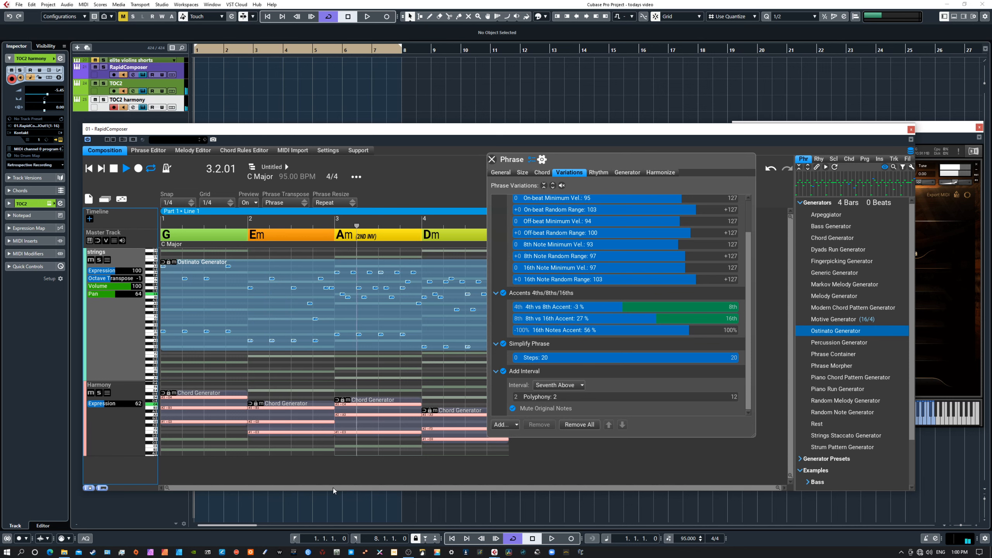
key(space)
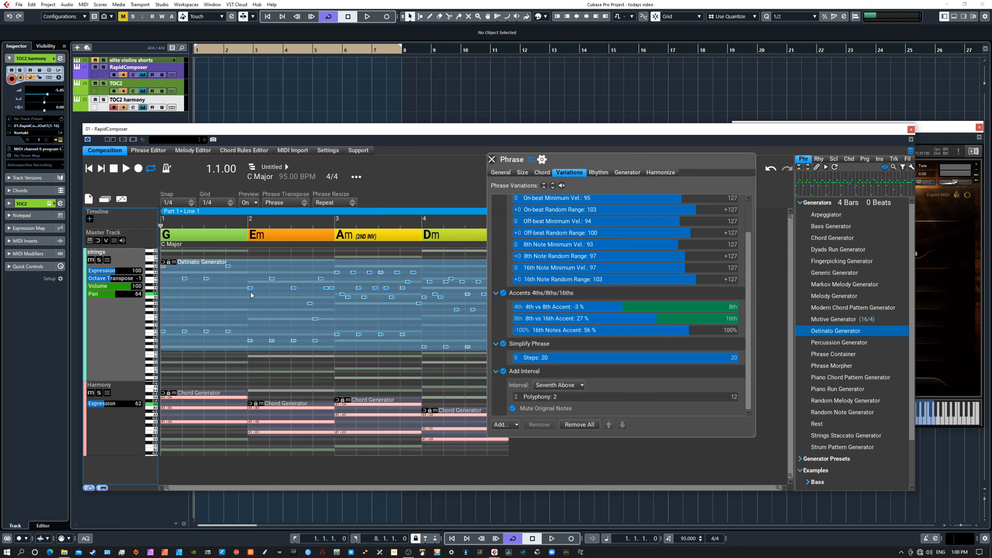
- Mute the Harmony track and remove the Simplify Phrase and Add Interval variations from the ostinato phrase
click(503, 344)
click(90, 392)
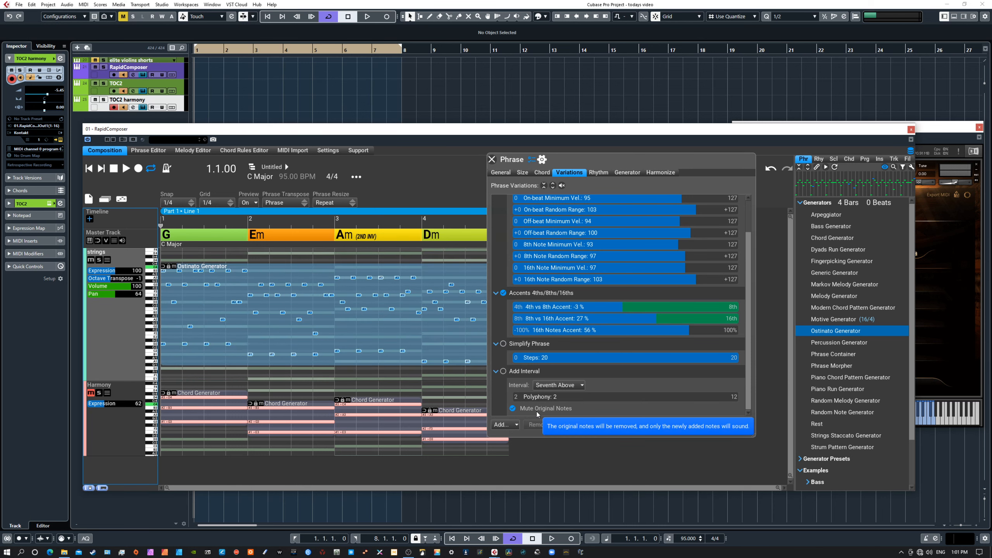
click(524, 344)
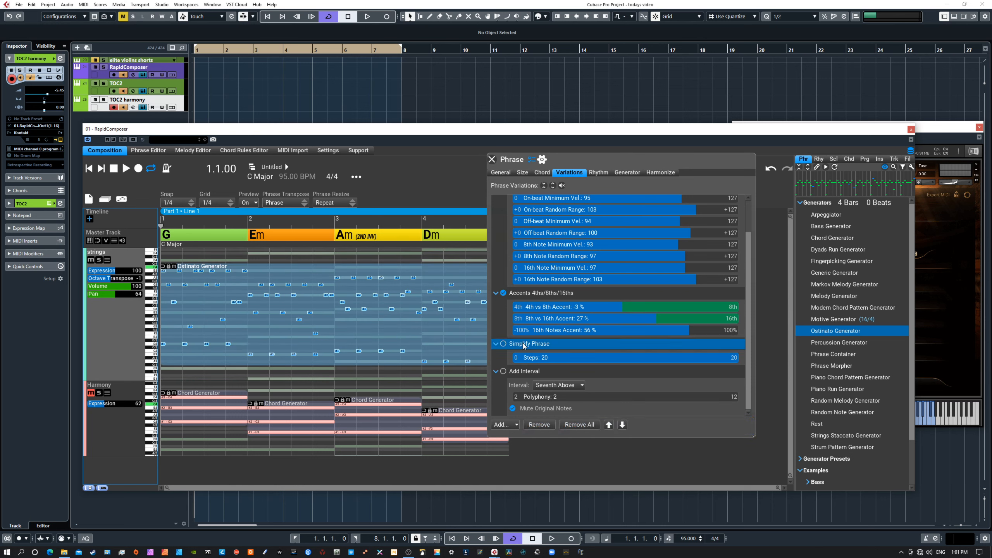
click(536, 427)
click(526, 370)
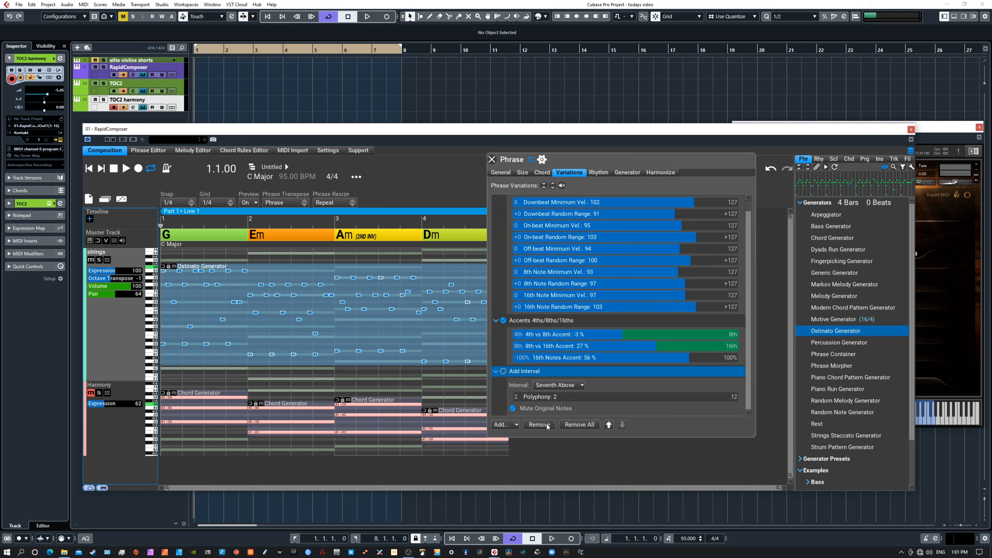
click(537, 424)
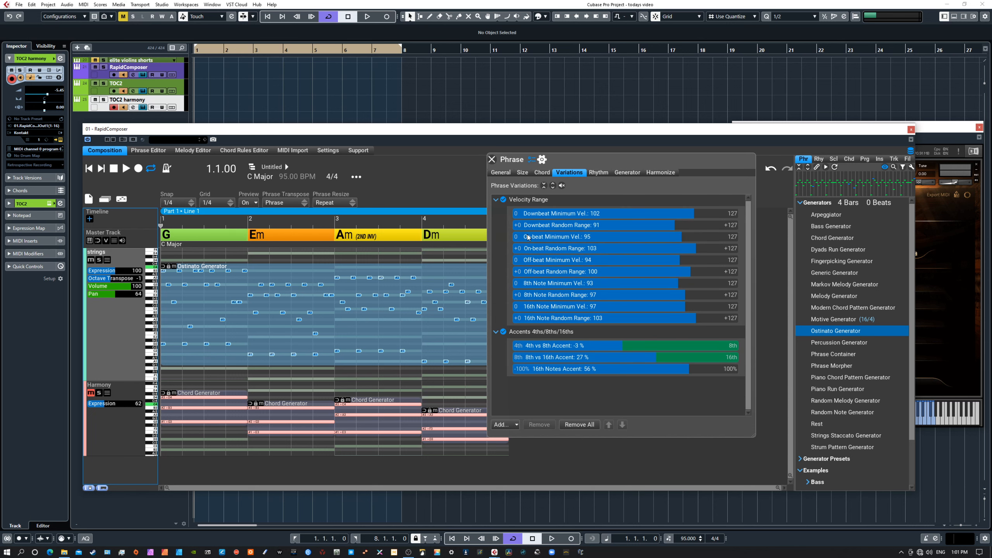
- Add an Apply Melody variation to the ostinato and move the Phrase window clear of the four-bar composition
click(504, 425)
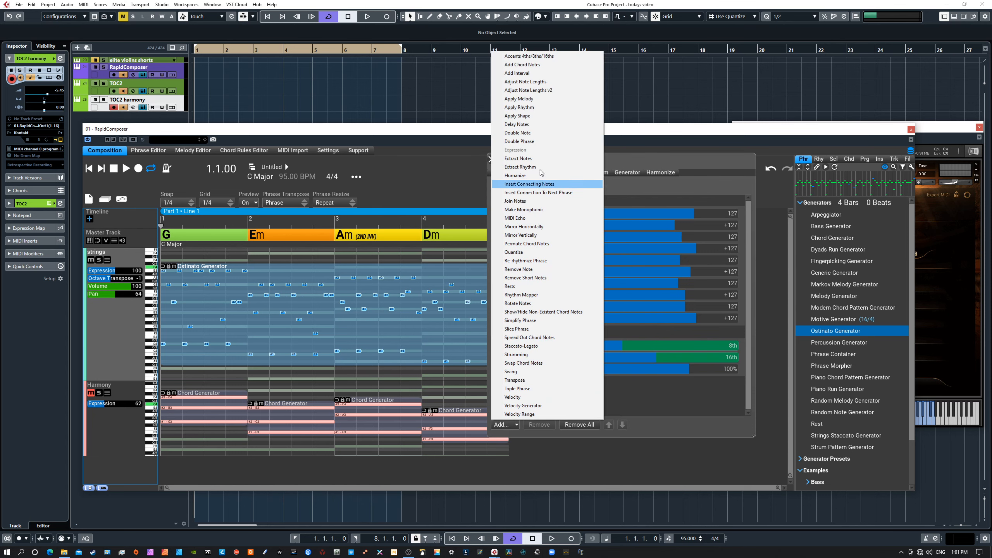
click(516, 100)
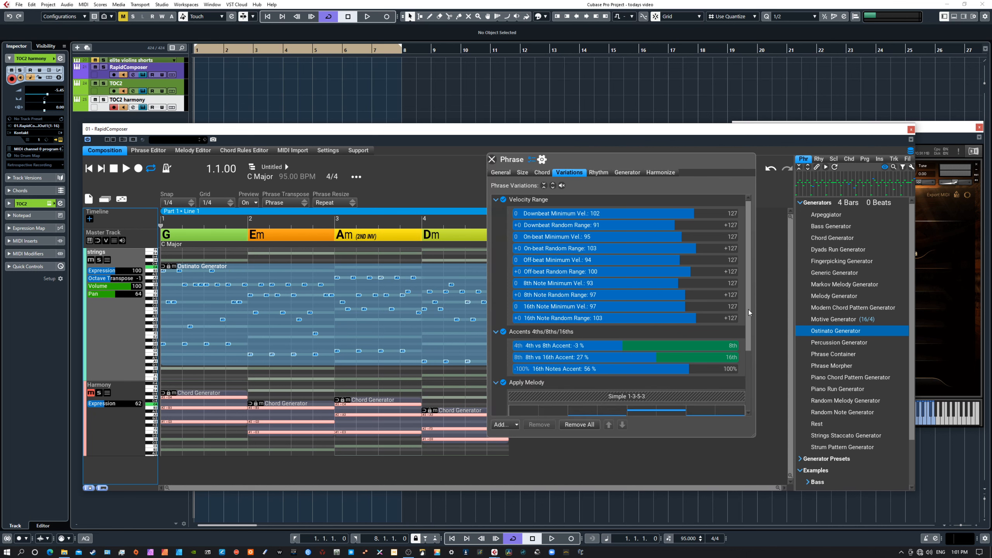
drag(748, 310, 749, 399)
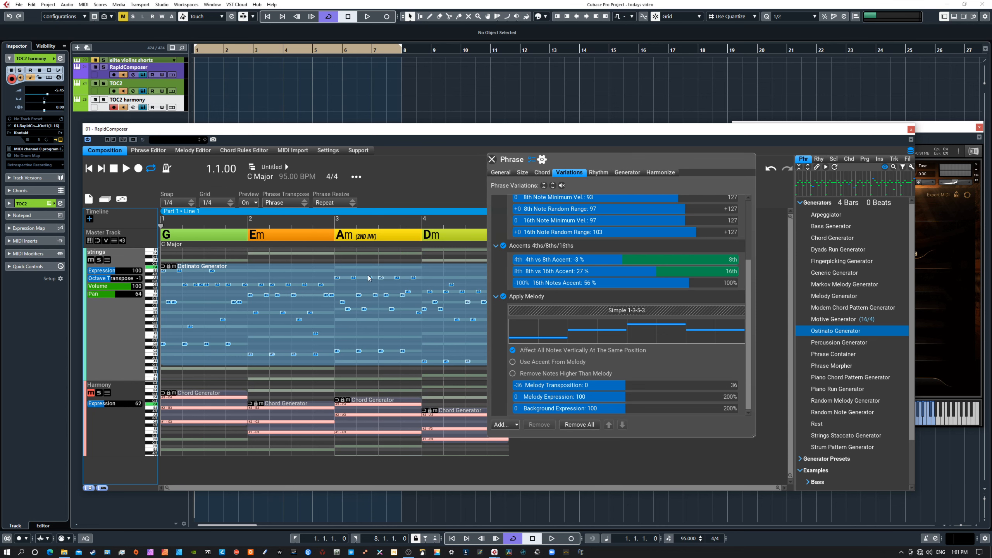
drag(549, 168, 594, 164)
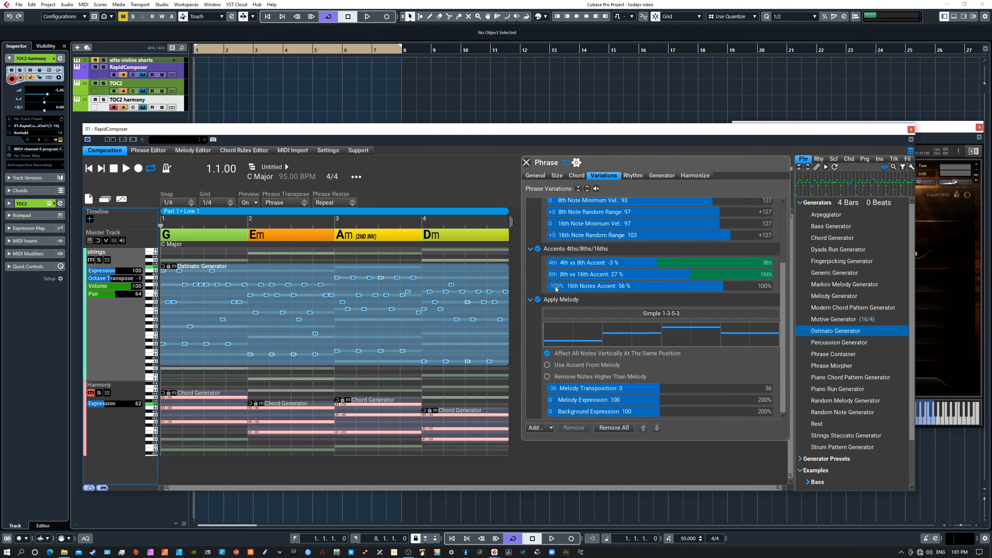
- Reset the strings track's Octave Transpose to 0 and audition the ostinato with the Apply Melody variation
key(space)
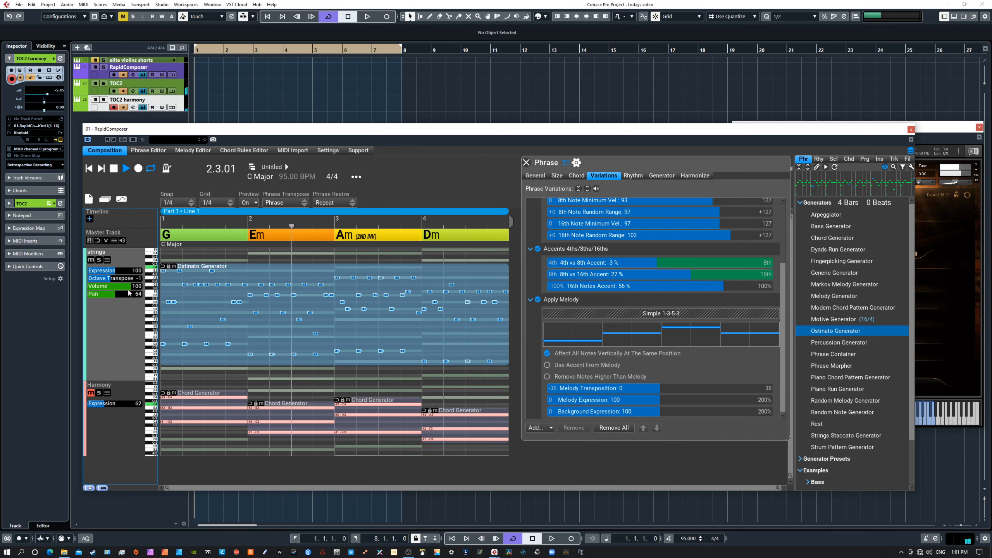
key(space)
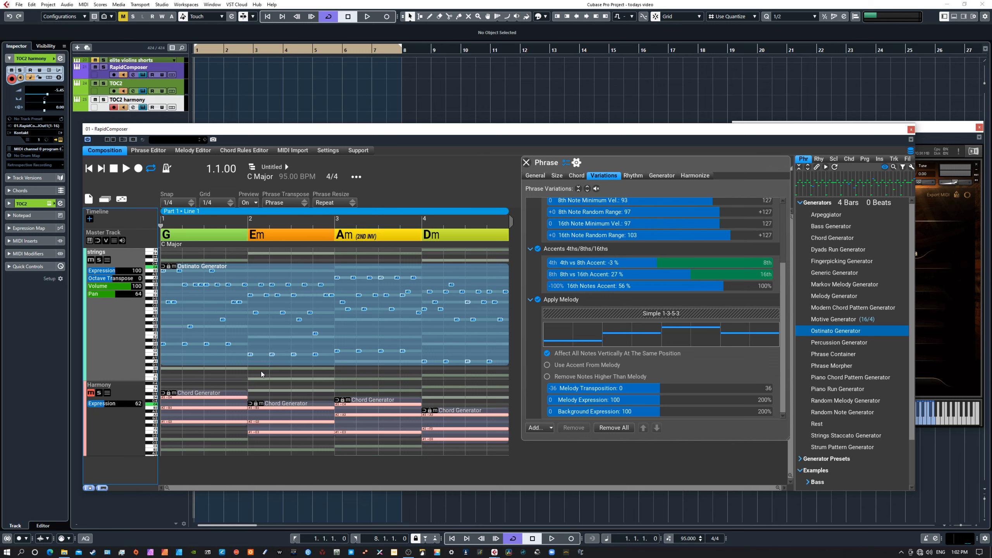
key(space)
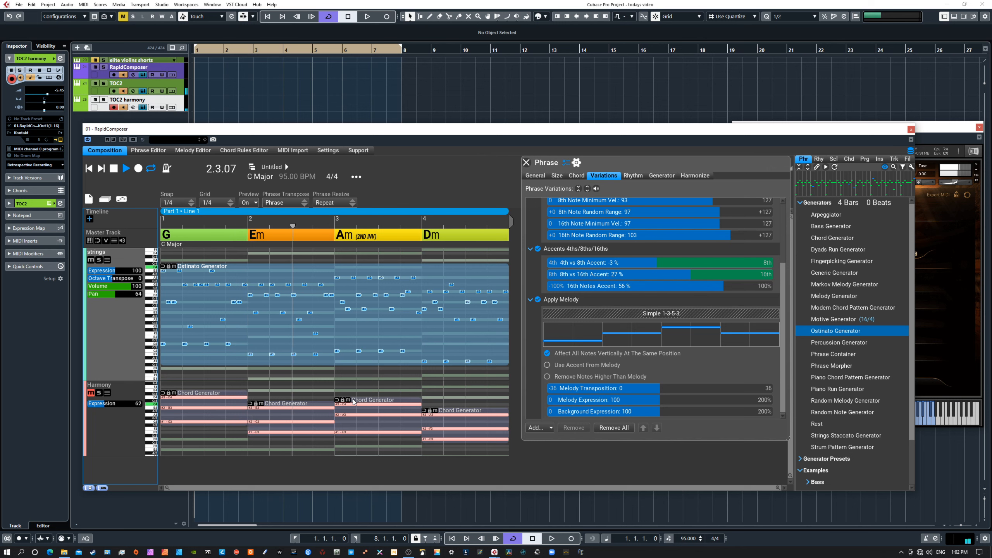
key(space)
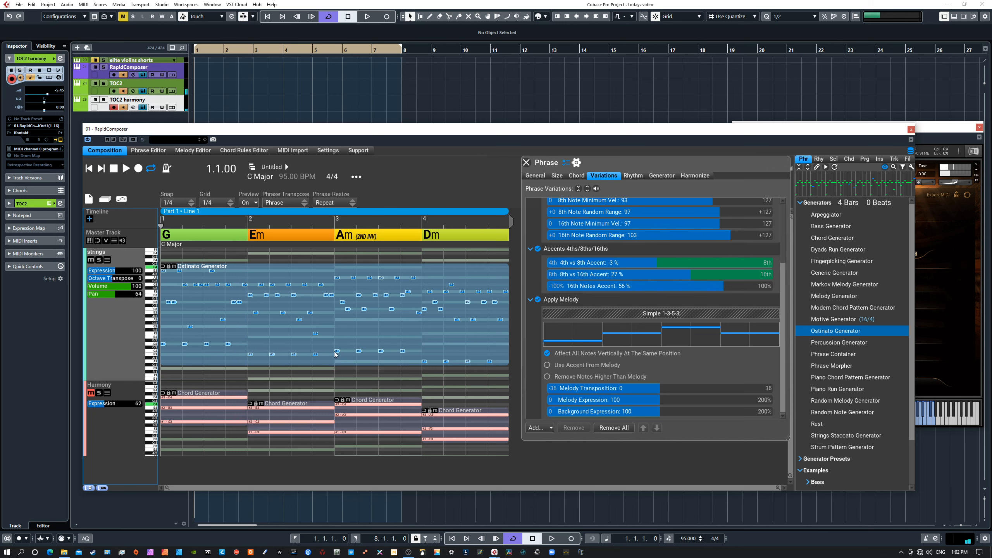
click(116, 278)
key(space)
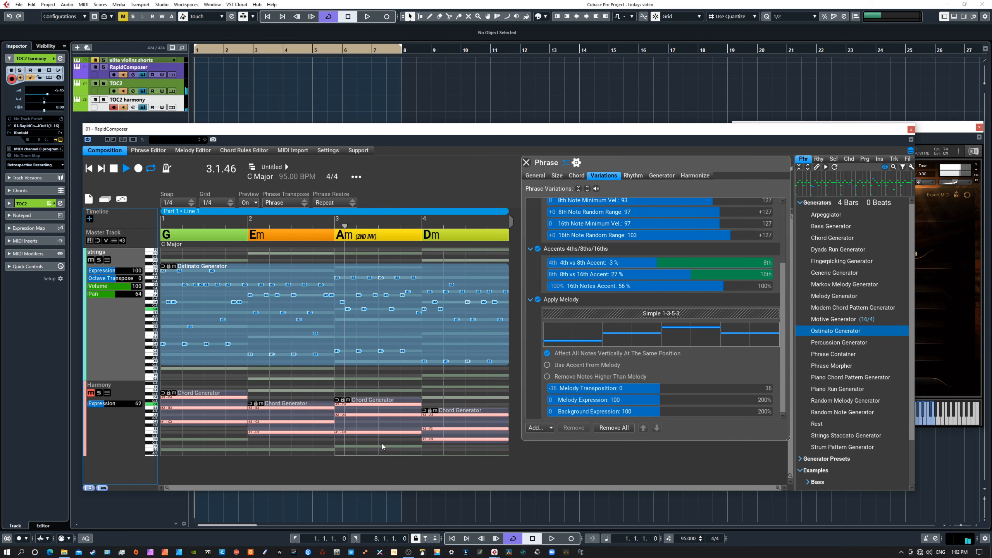
- Stop playback and try a Melody Transposition of 2 in the Apply Melody variation with Remove Notes Higher Than Melody turned off
key(space)
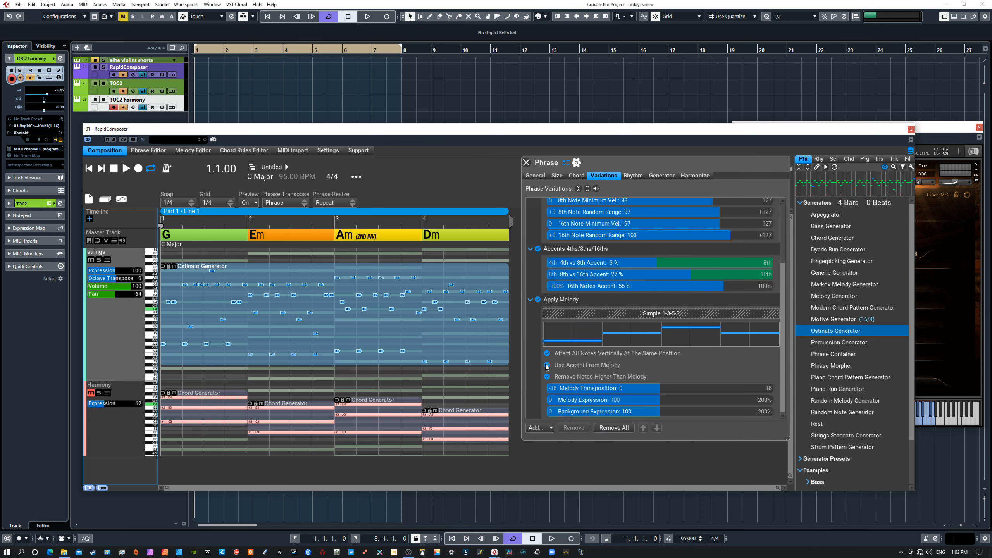
click(547, 376)
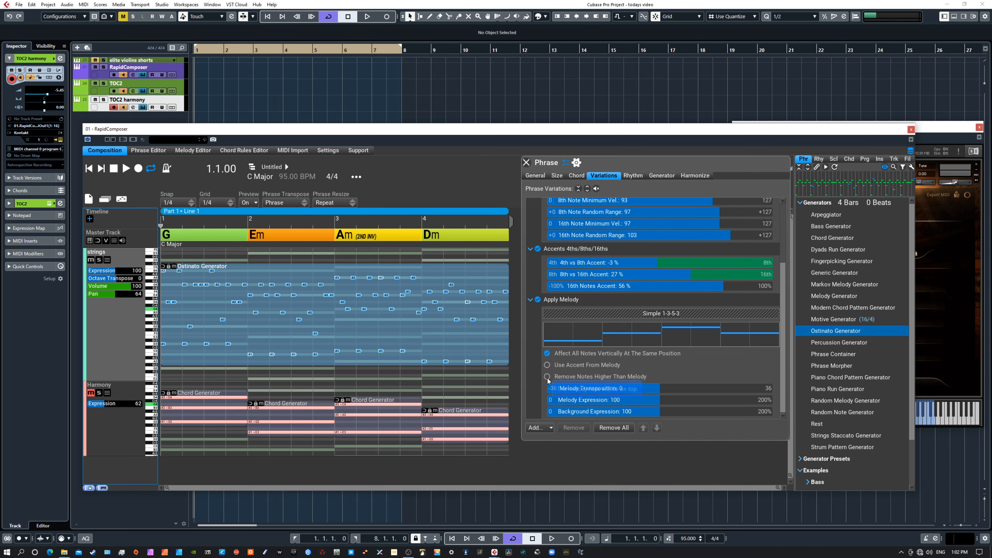
drag(641, 391, 665, 381)
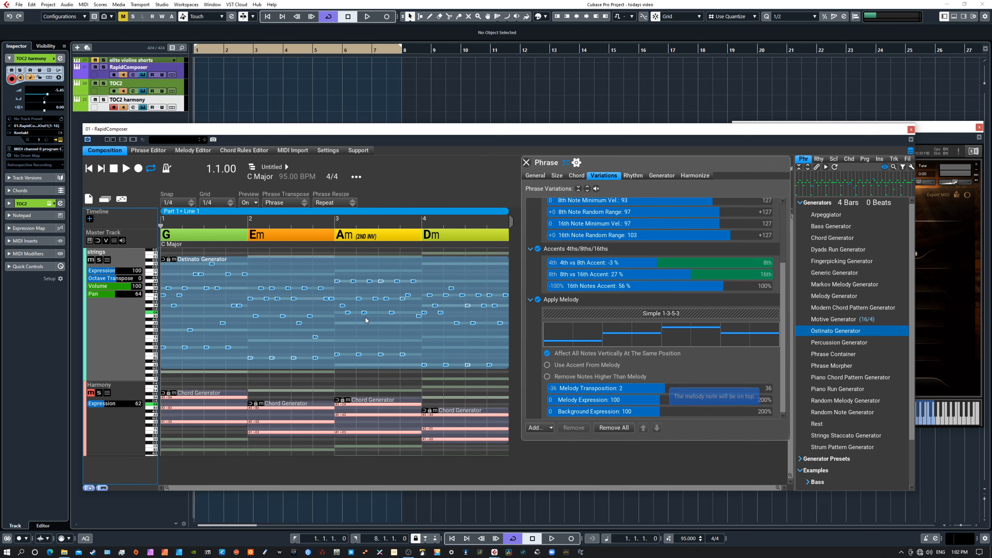
click(547, 376)
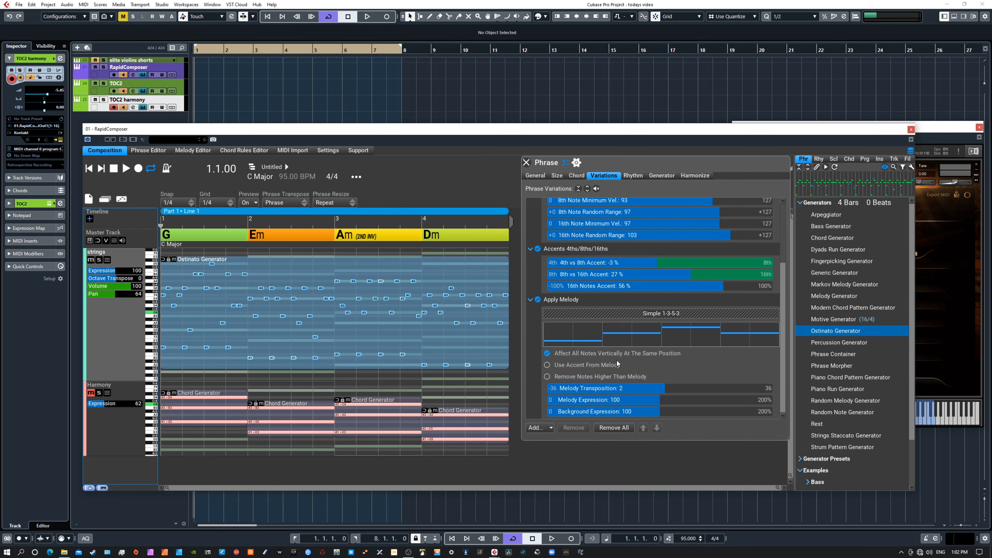
- Set the Melody Transposition to -6, enable Remove Notes Higher Than Melody and audition the ostinato twice
drag(634, 389, 641, 386)
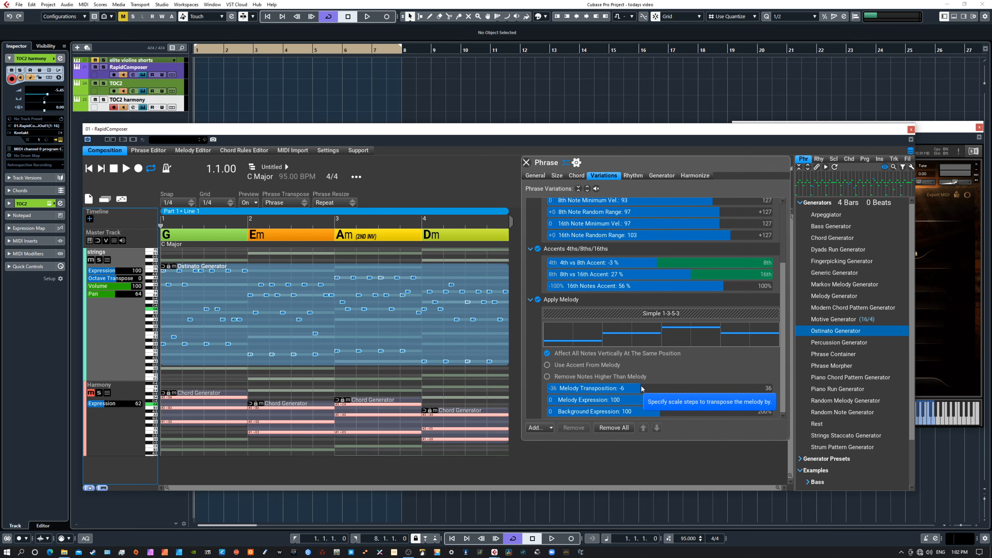
click(547, 377)
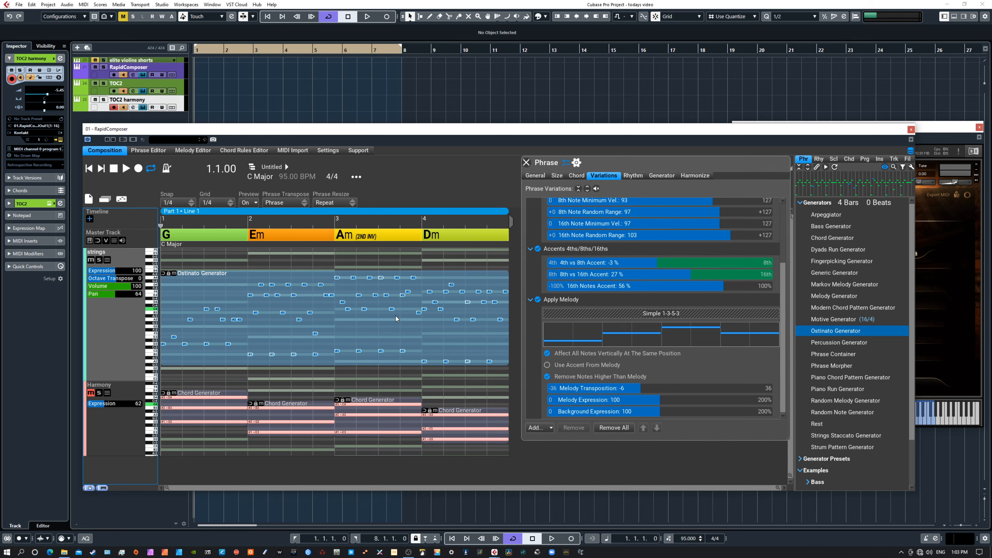
key(space)
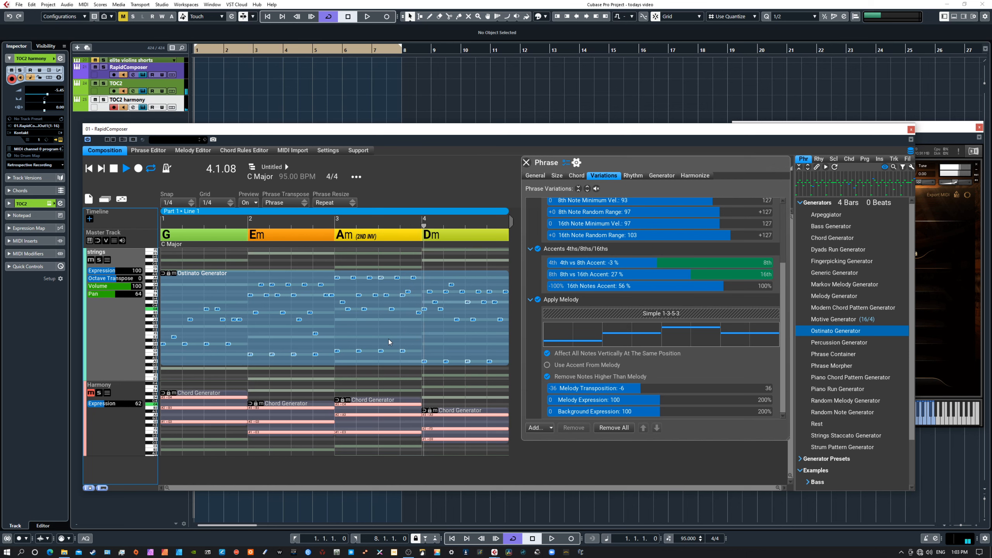
key(space)
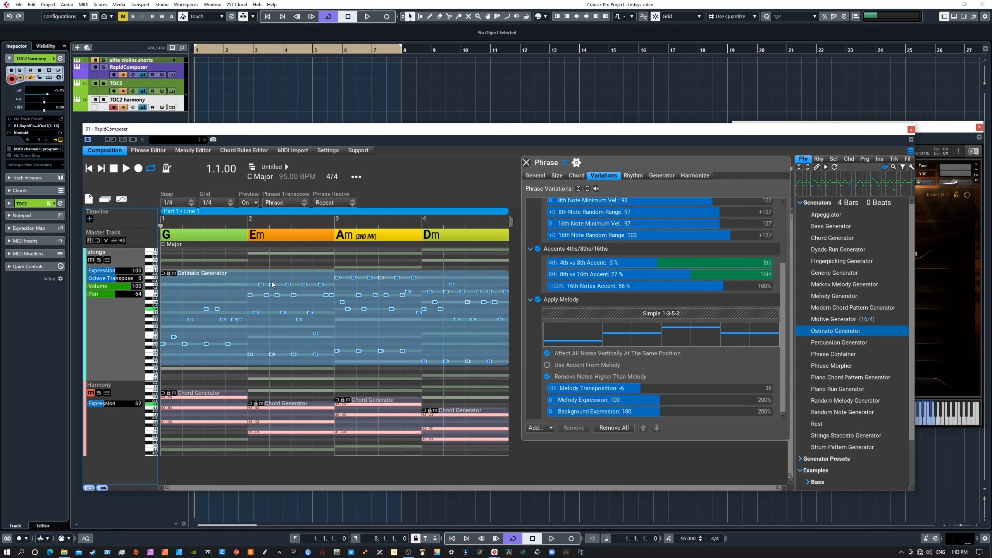
key(space)
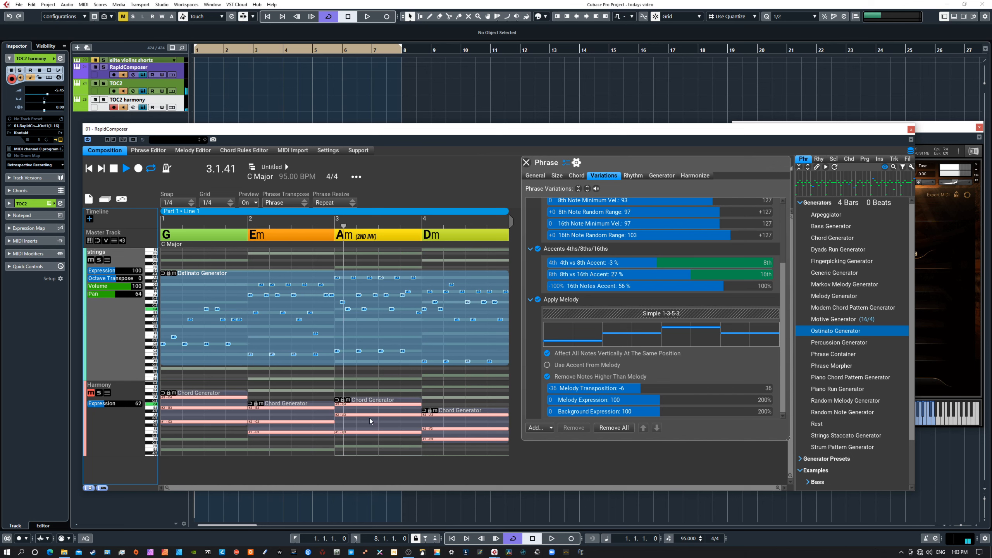
key(space)
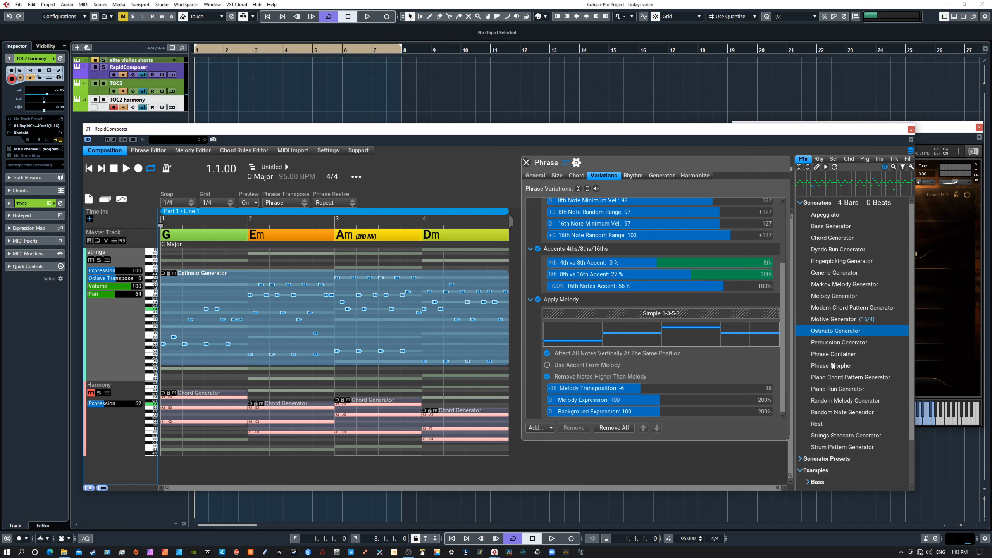
- Use the Dyads Run Generator as the Apply Melody source, turning Remove Notes Higher Than Melody off and Use Accent From Melody on
click(828, 249)
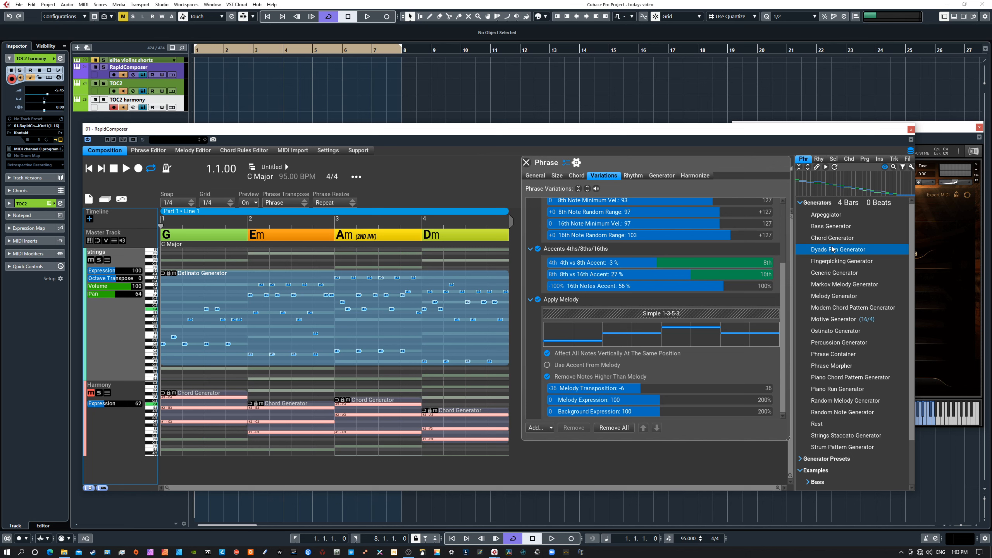
drag(830, 250, 602, 315)
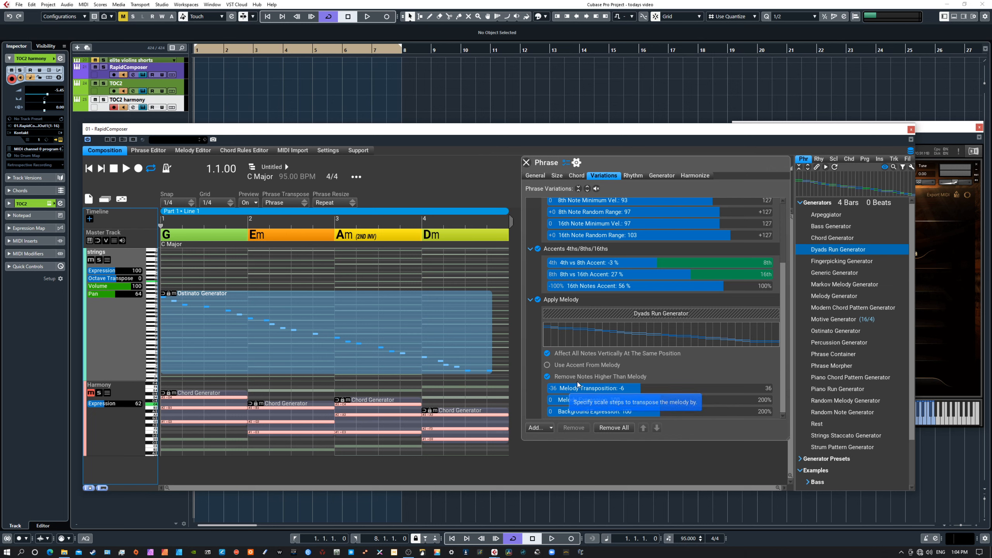
click(547, 376)
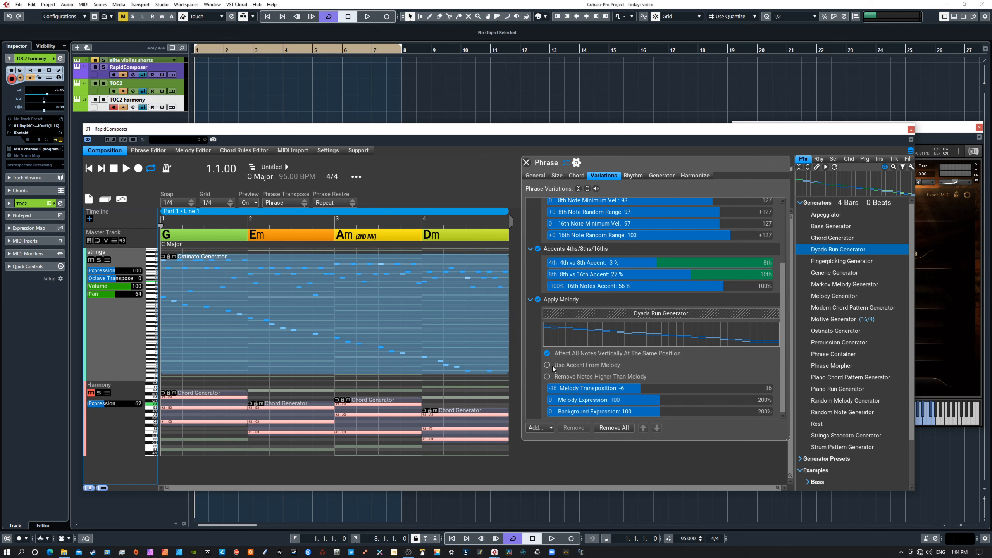
click(547, 365)
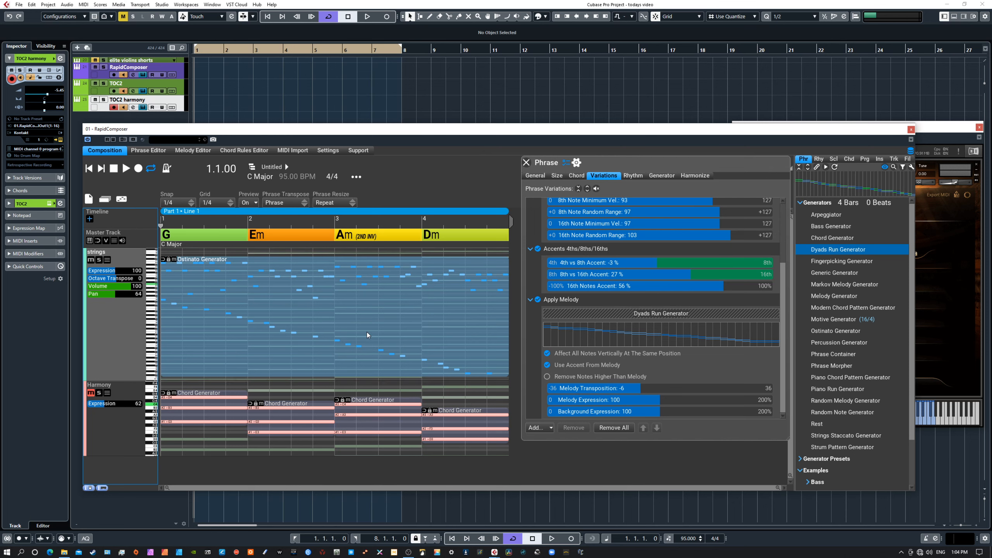
scroll(367, 331, up, 1)
scroll(363, 334, down, 1)
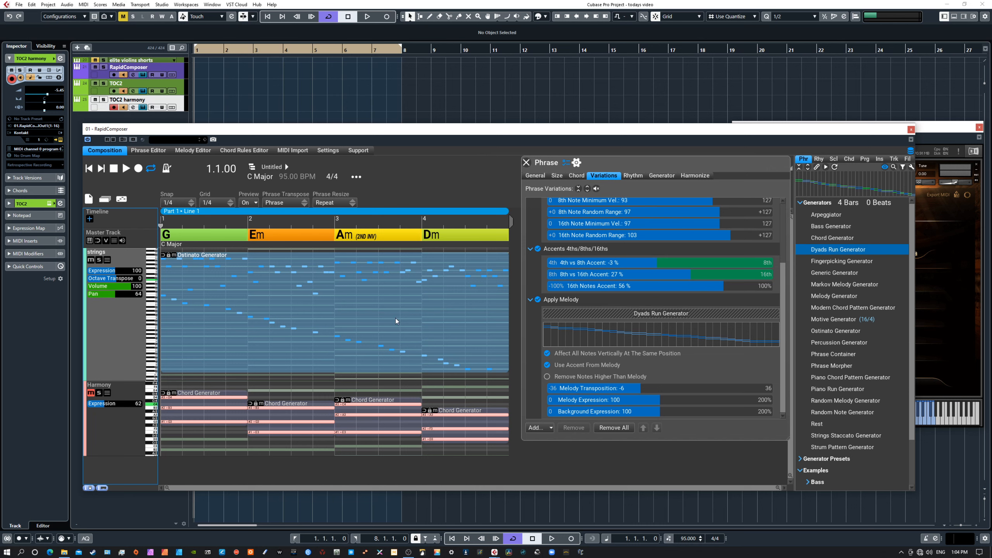
key(space)
- Set the Apply Melody variation's Melody Transposition to 10 and audition the resulting ostinato
drag(635, 388, 692, 400)
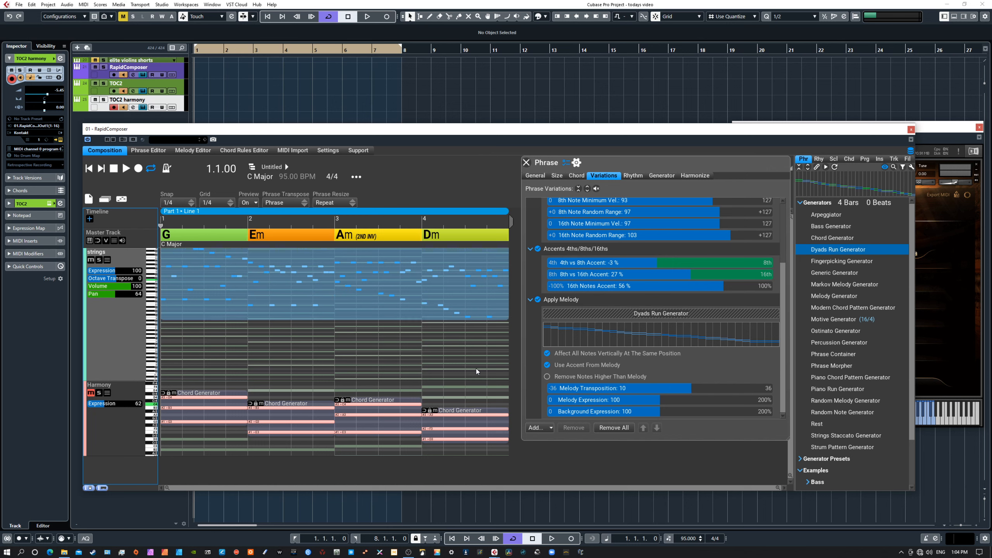
scroll(194, 318, up, 3)
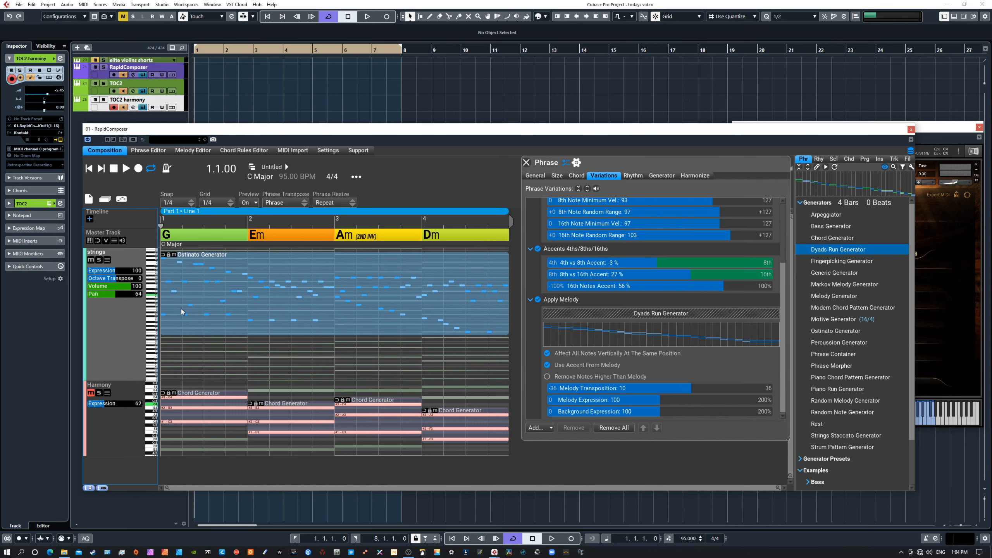
scroll(193, 324, up, 1)
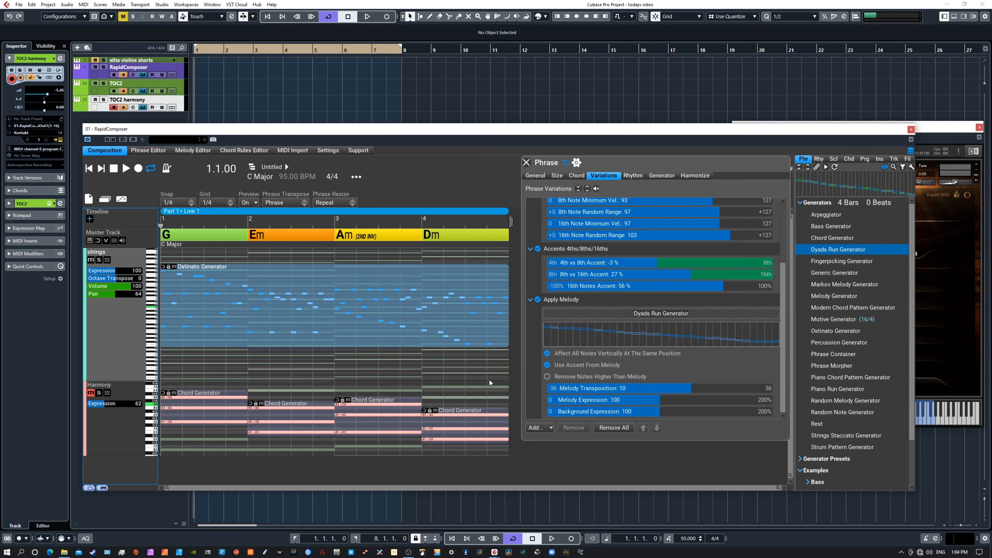
key(space)
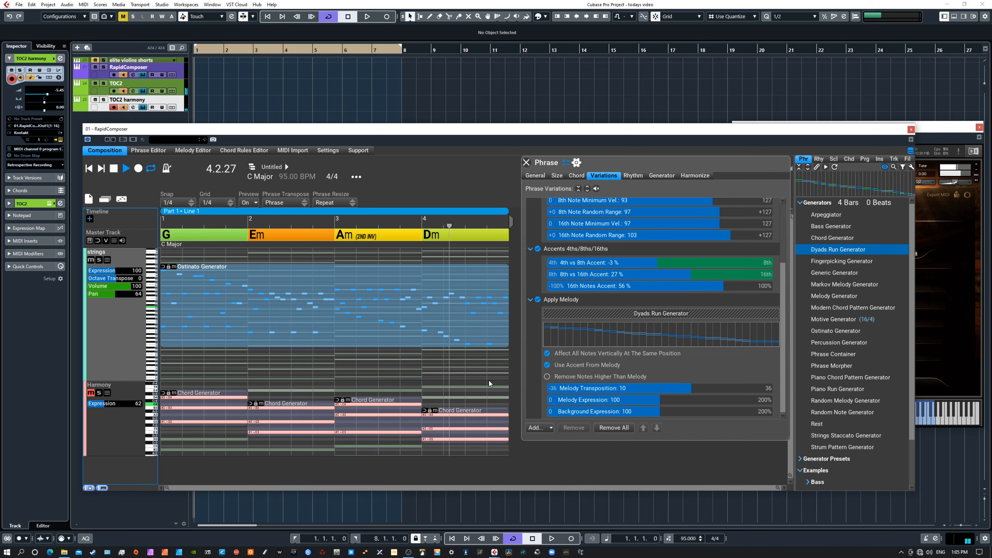
key(space)
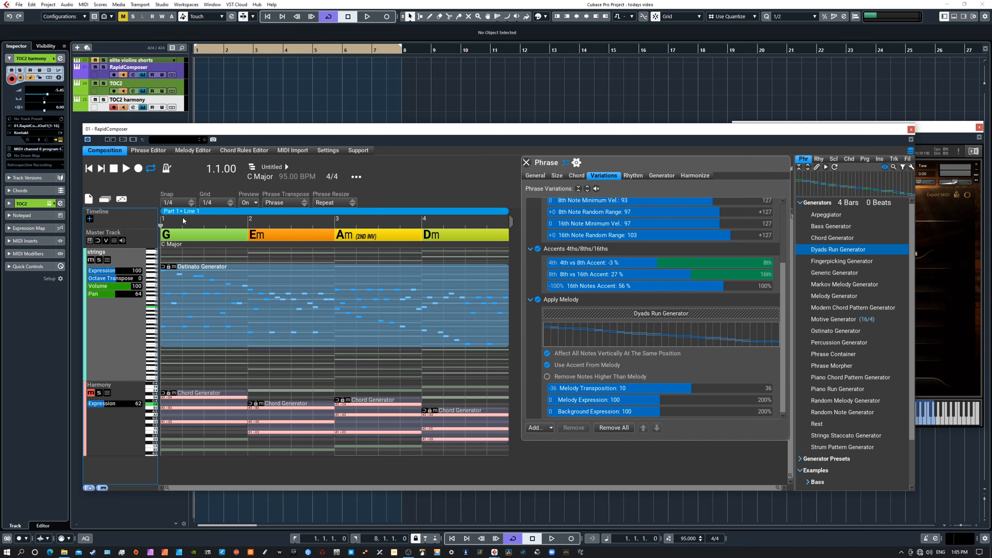
- Select bars 1 and 2 on the timeline as the playback range and audition them
drag(169, 222, 330, 234)
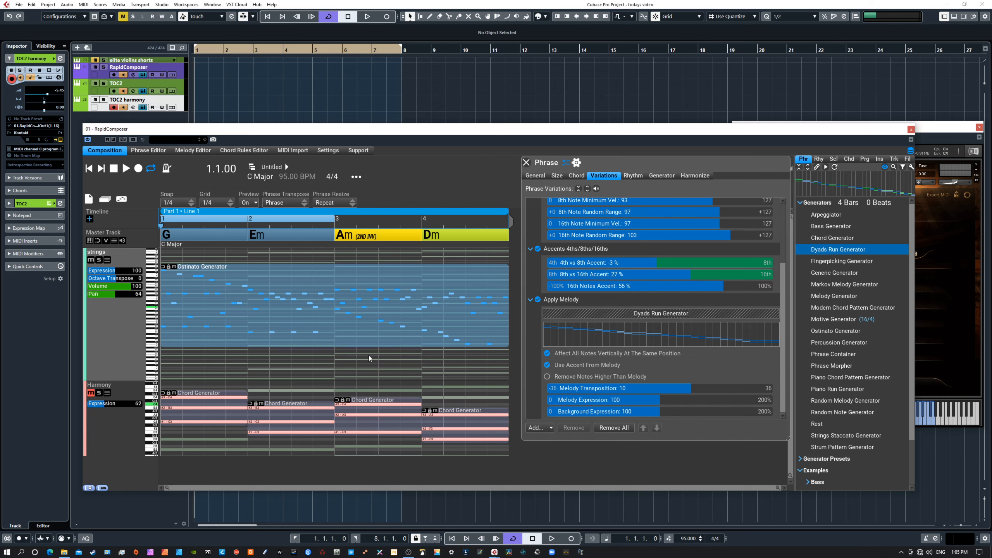
key(space)
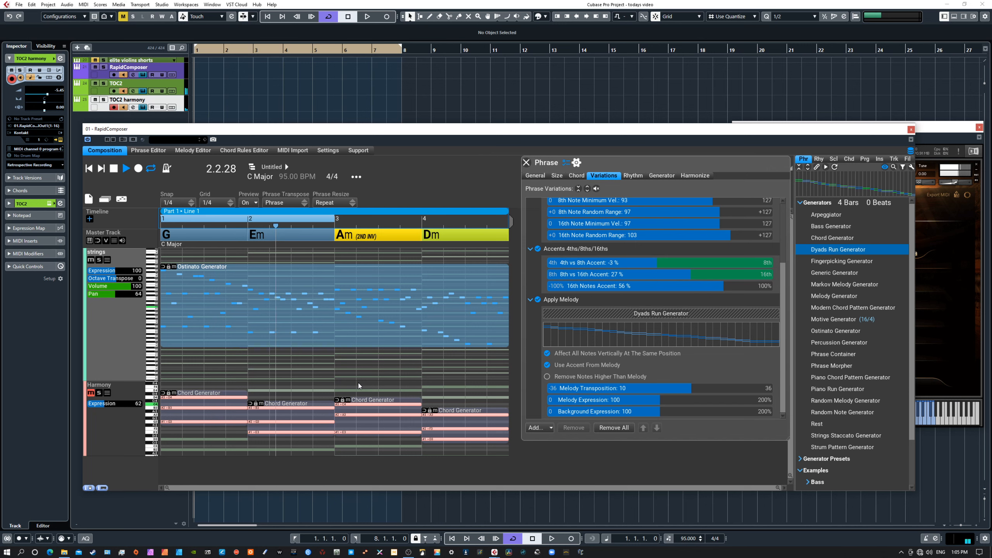
key(space)
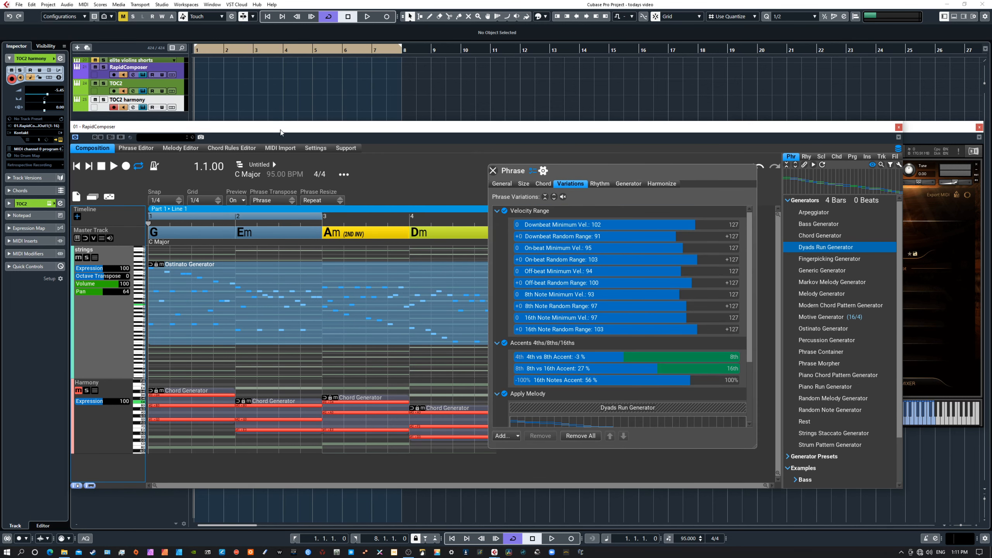
- Unmute the Harmony track and load the STRINGS Full Pizzicato preset in the TOC2 harmony instrument
click(79, 391)
click(143, 107)
drag(213, 124, 765, 76)
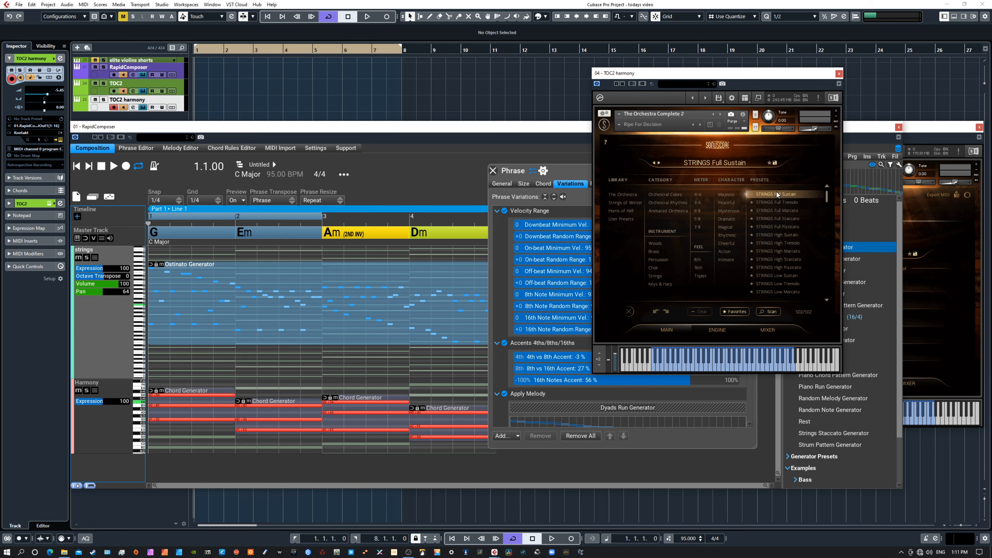
click(777, 227)
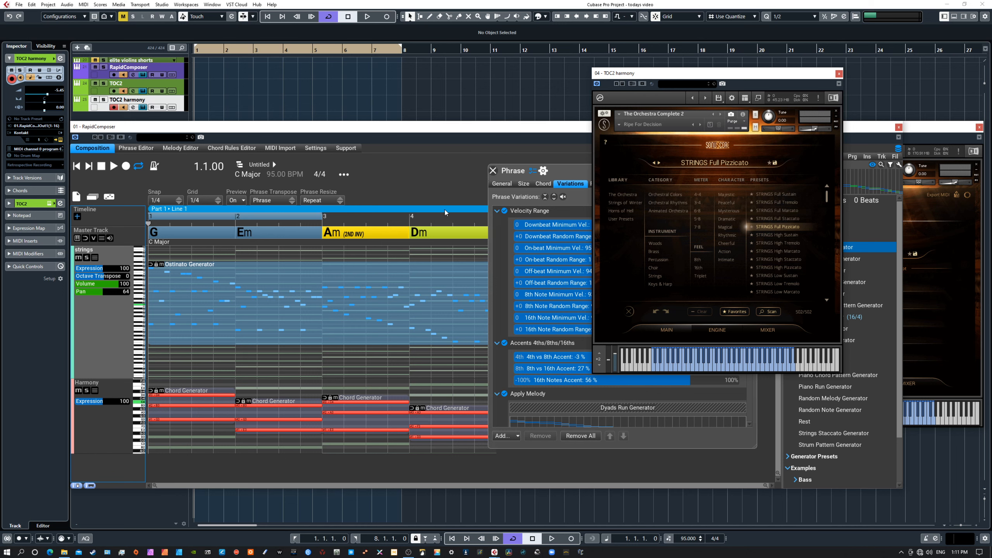
- Move the TOC2 harmony instrument window aside and audition the first two bars with the pizzicato harmony in RapidComposer
drag(653, 74, 702, 69)
click(117, 336)
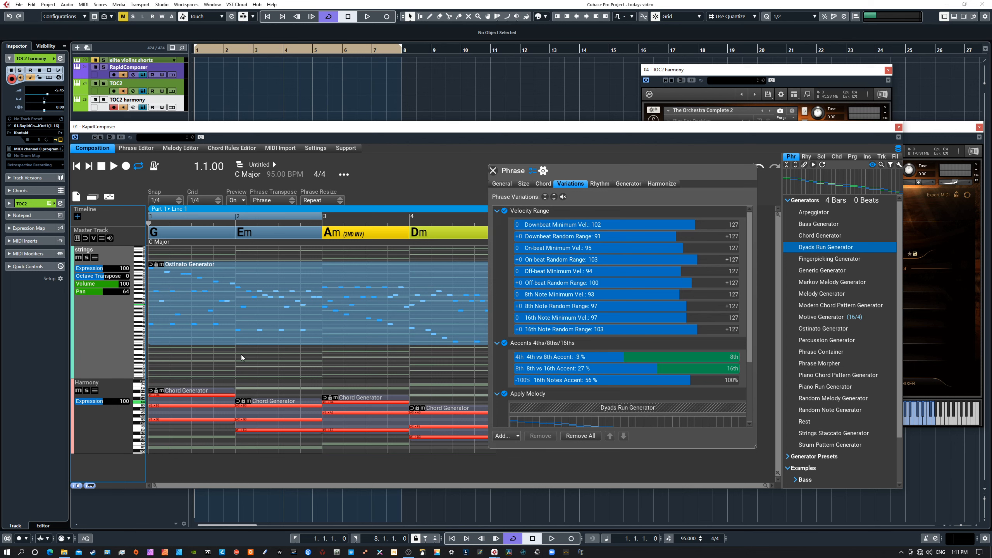
key(space)
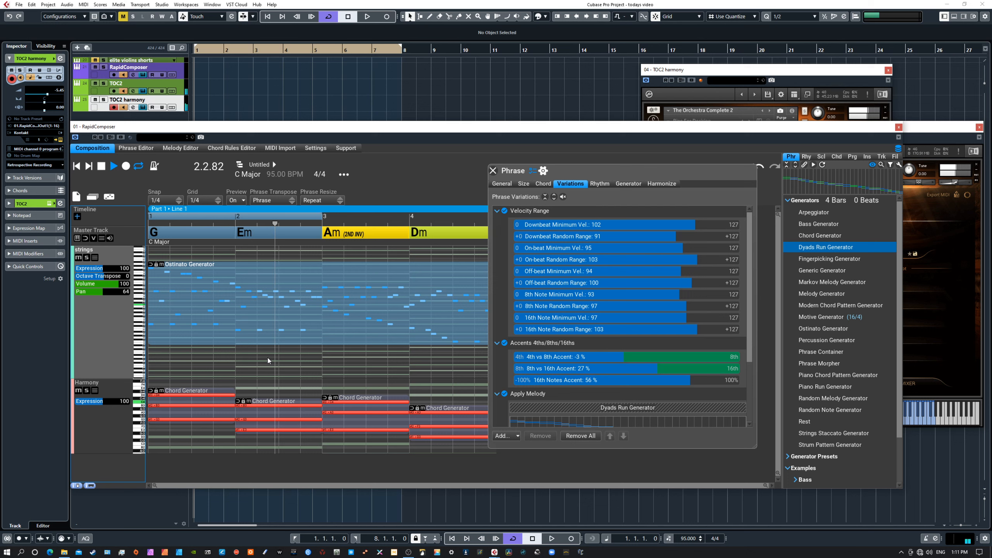
key(space)
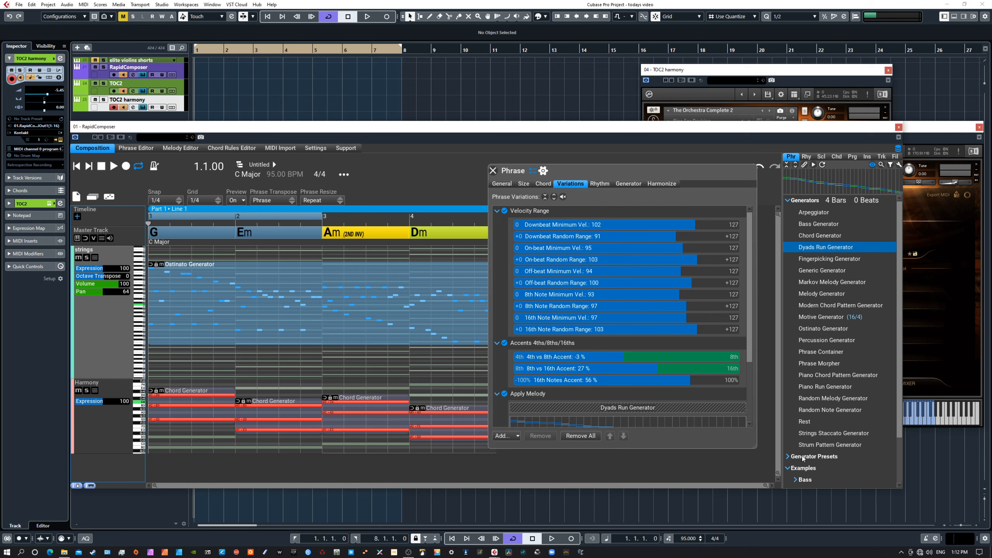
click(77, 195)
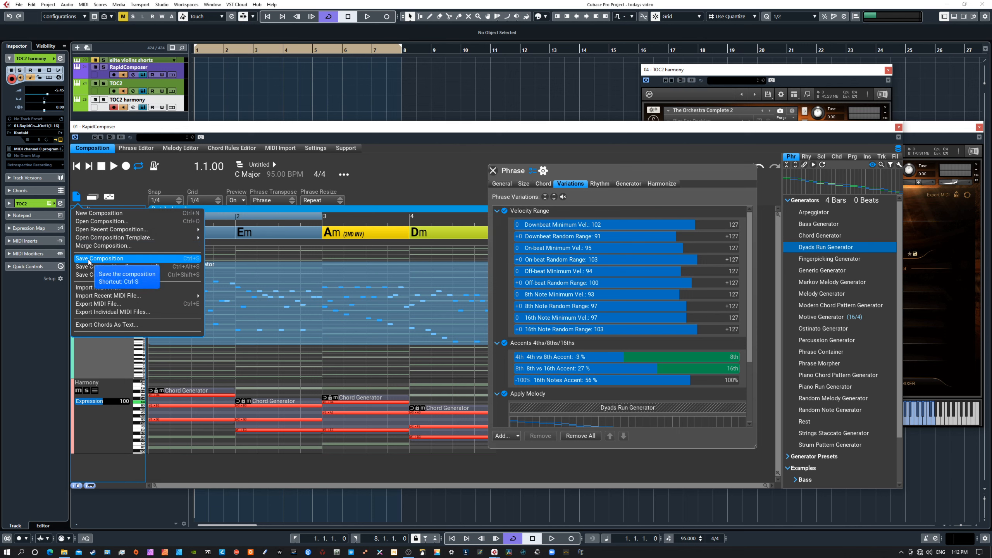
click(264, 322)
click(262, 320)
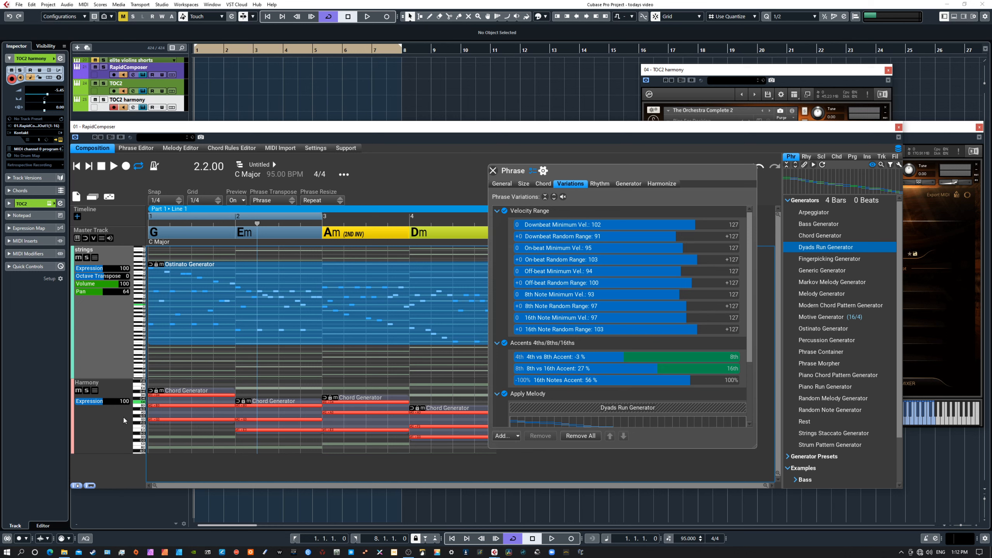
click(77, 197)
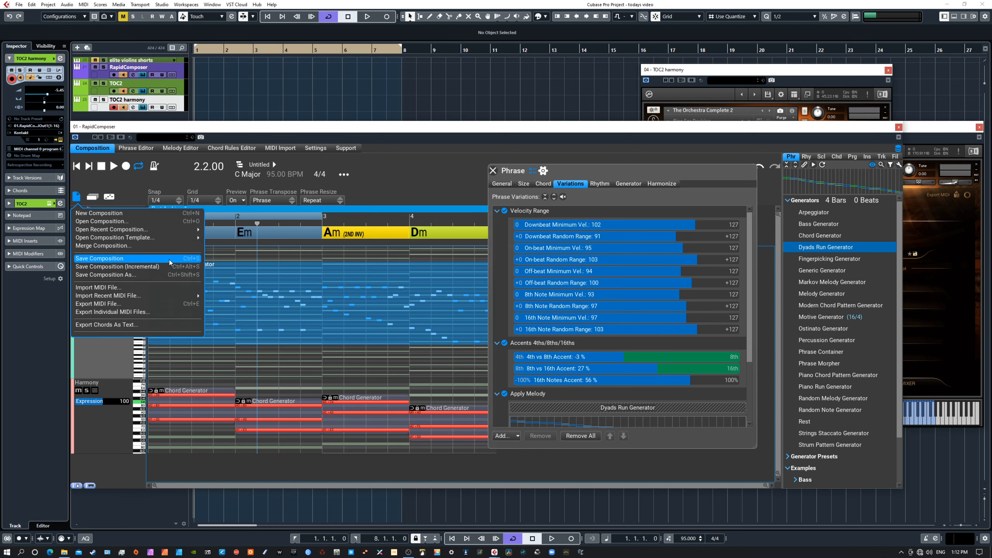
click(395, 177)
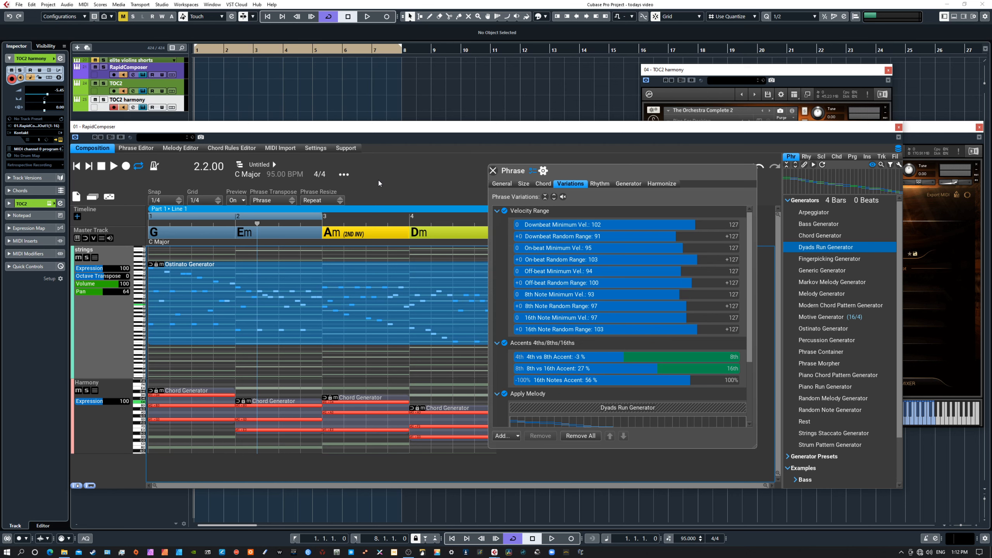
- Bring up the TOC2 strings instrument and browse the preset categories in its preset browser
click(923, 128)
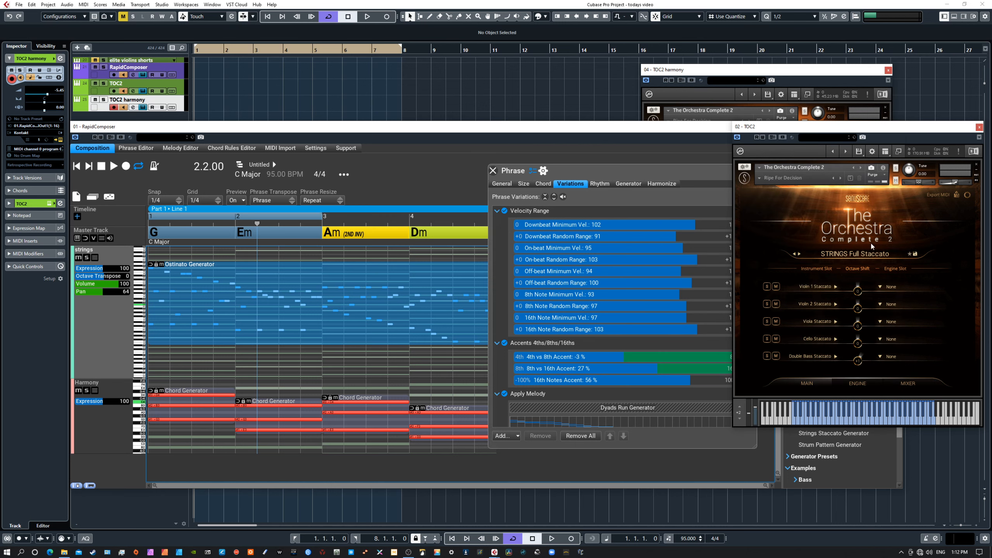
click(853, 253)
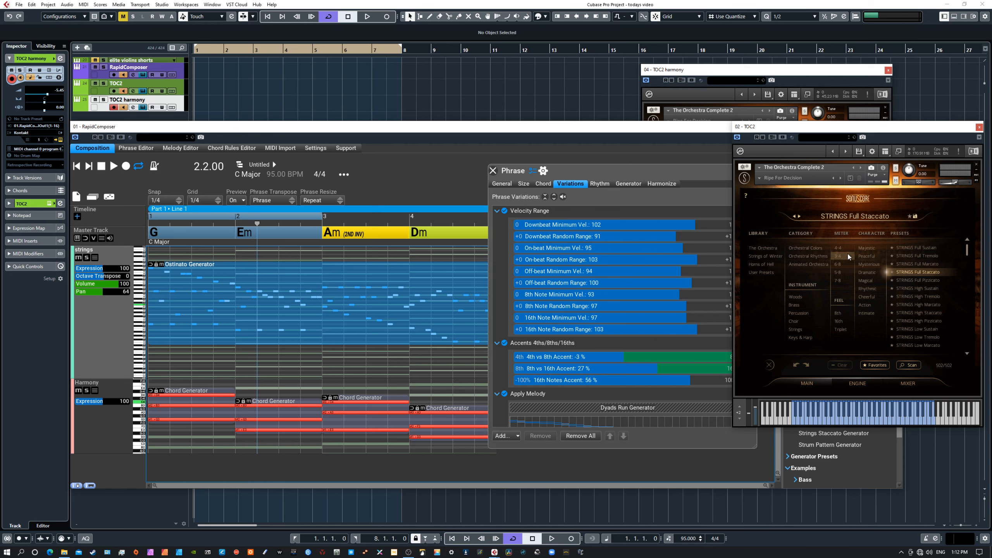
click(804, 268)
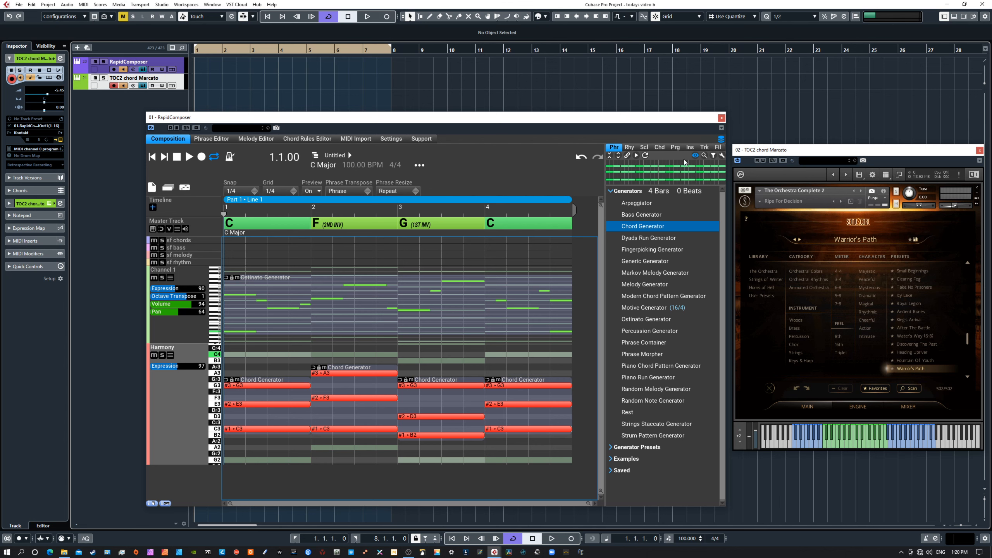
- Reposition the TOC2 chord Marcato window beside RapidComposer and audition the progression with the Warrior's Path preset
drag(767, 152, 753, 168)
drag(757, 158, 766, 155)
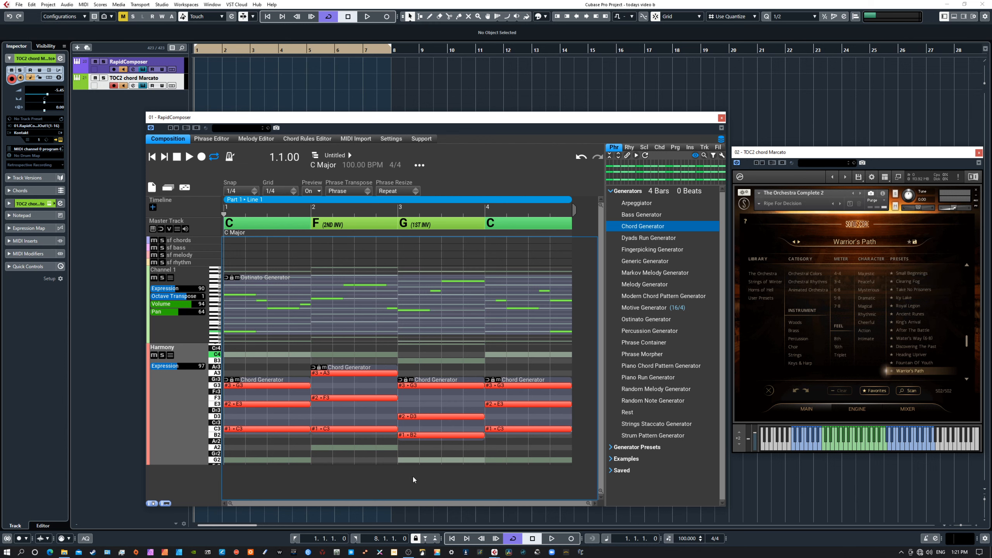
key(space)
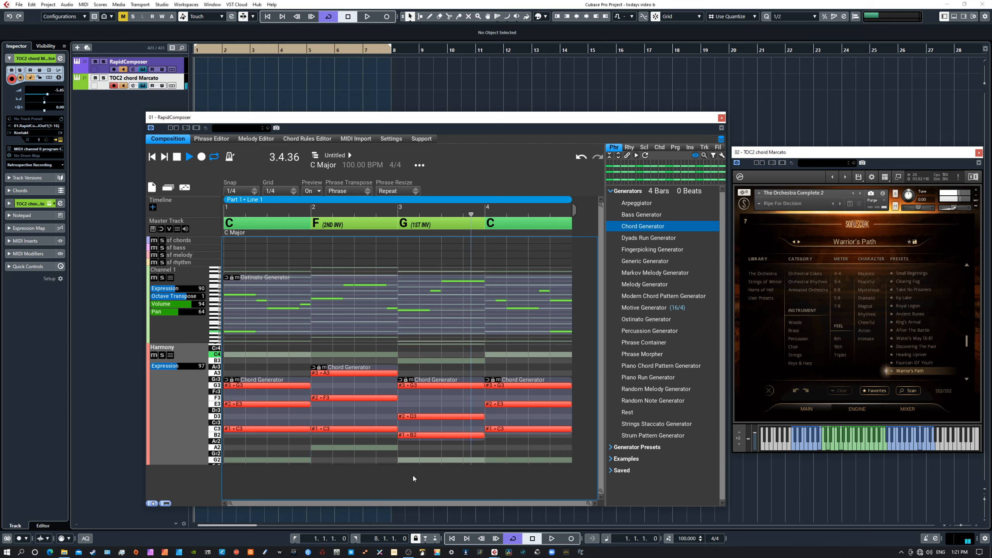
key(space)
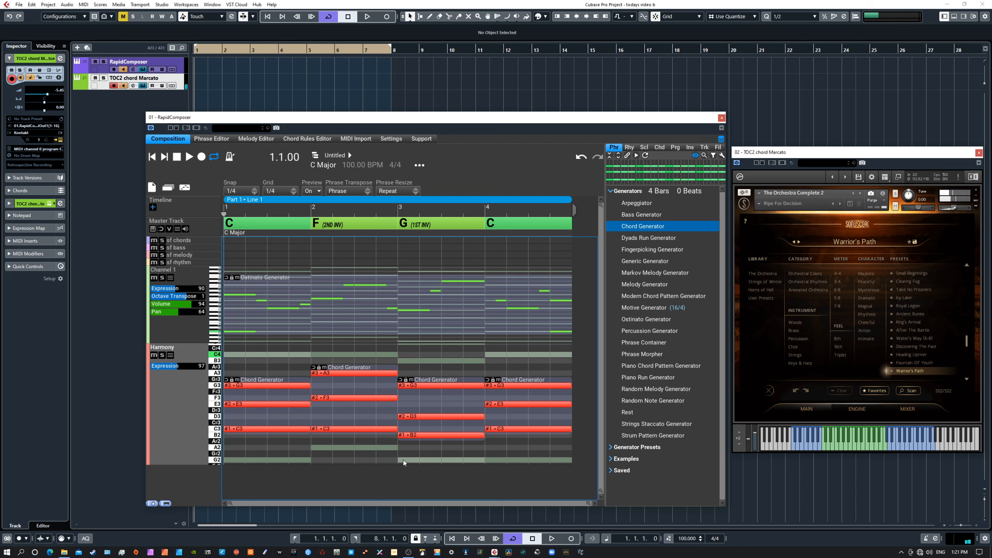
- Mute the Harmony track and audition the ostinato on its own
click(154, 355)
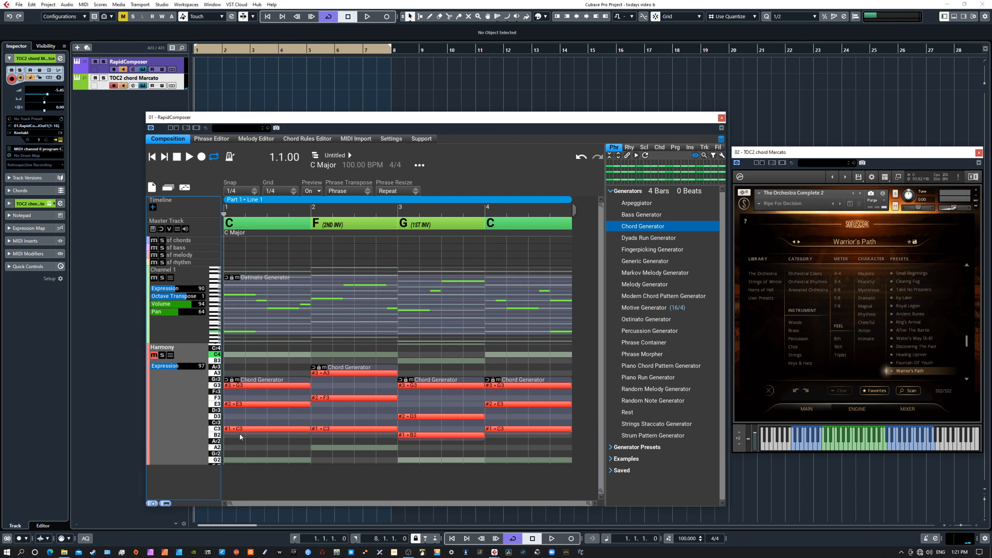
key(space)
key(space)
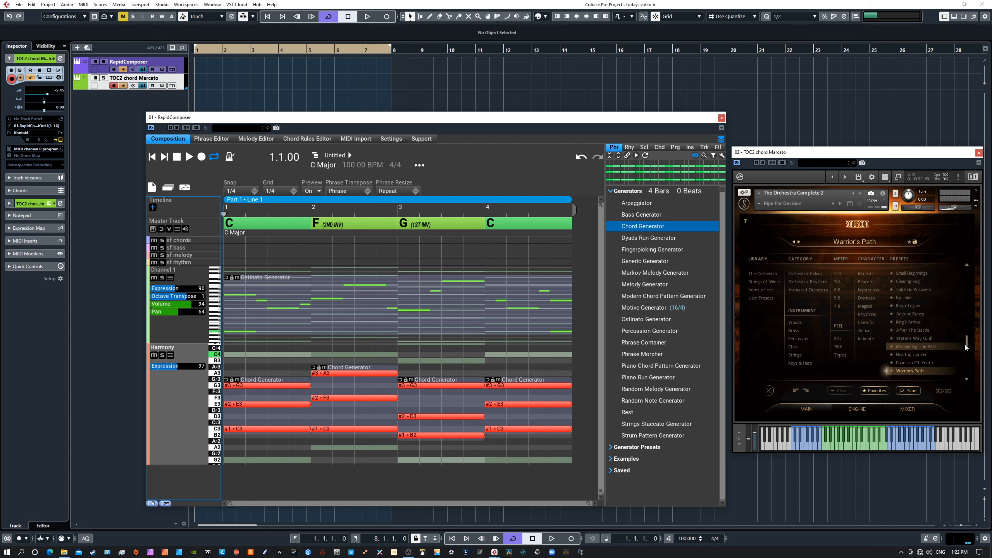
- Filter the TOC2 presets to Animated Orchestra, then load Moment Of Decision and audition it with the composition
drag(968, 344, 968, 274)
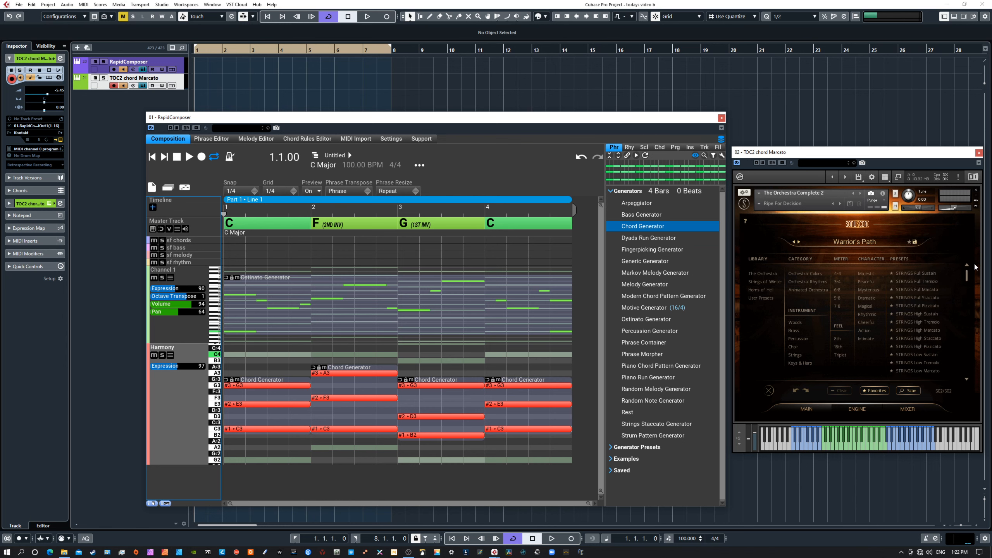
click(814, 294)
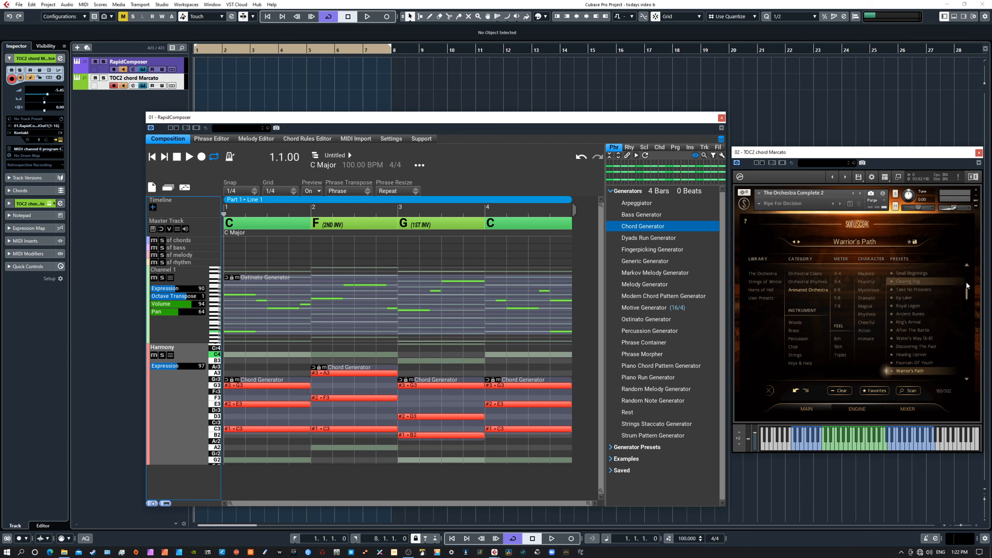
drag(967, 294, 971, 273)
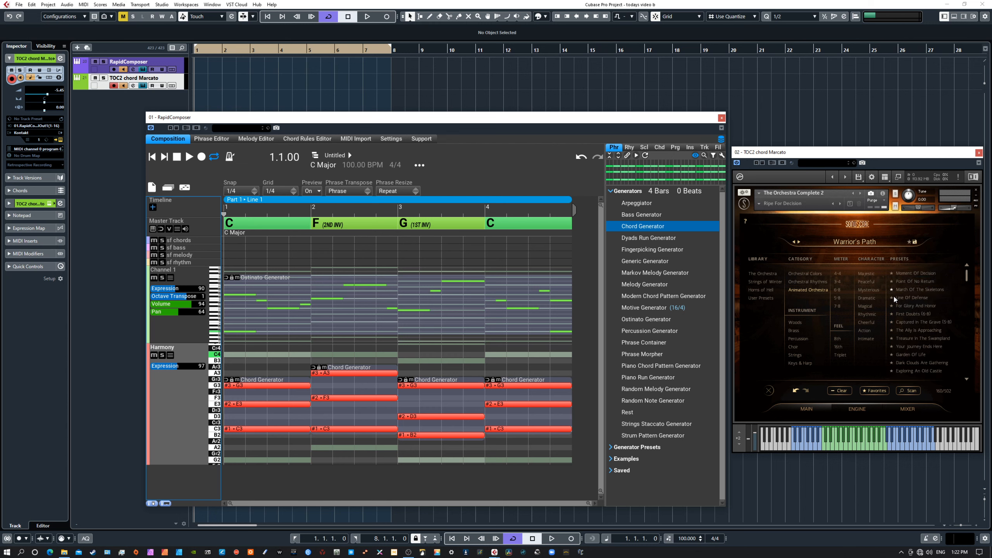
click(916, 273)
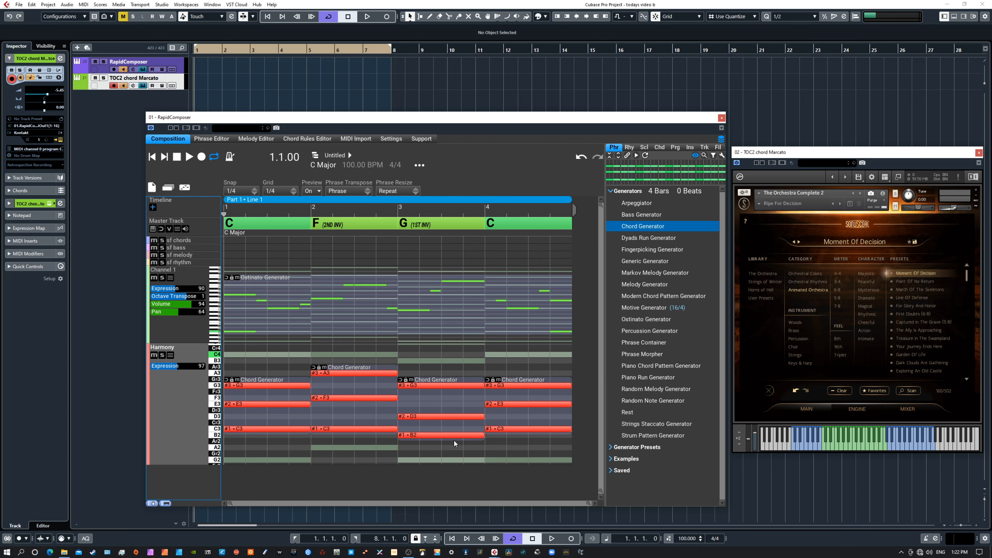
click(435, 480)
key(space)
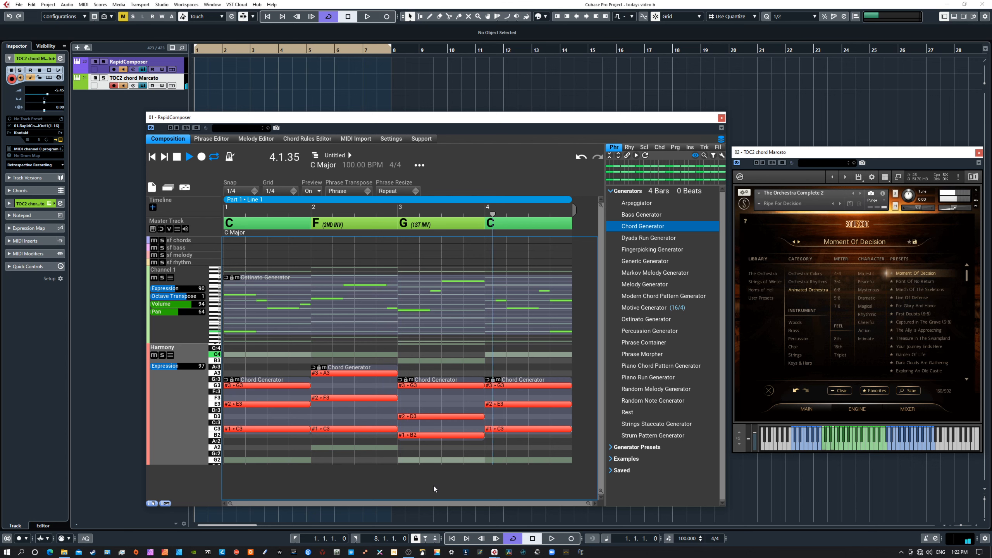
key(space)
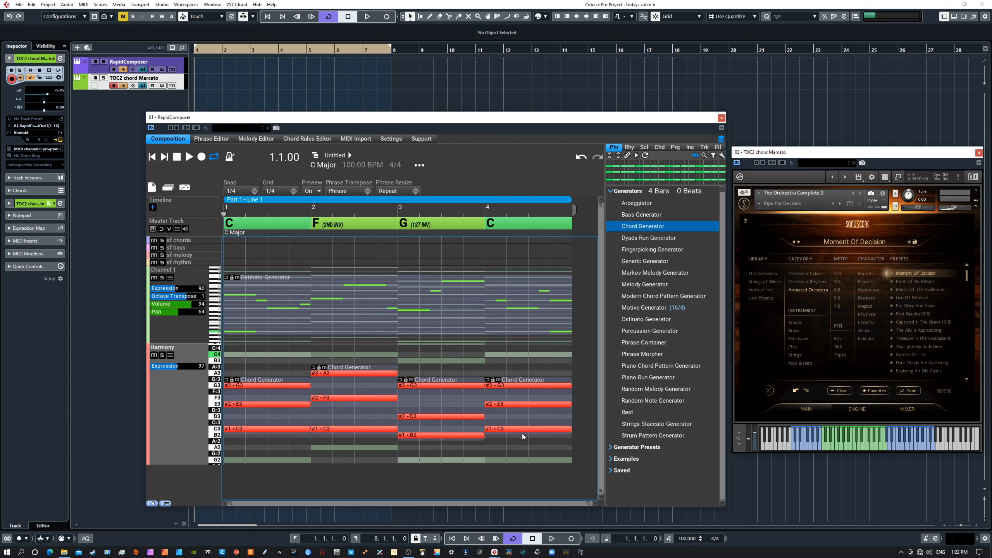
- Load the Point Of No Return preset in the TOC2 chord instrument and audition the four bars with it
click(113, 353)
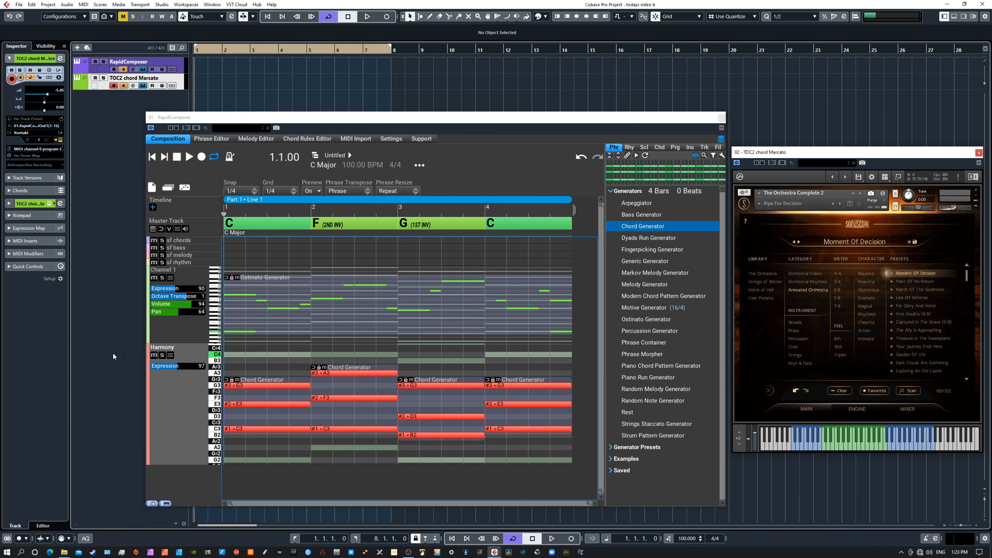
click(906, 281)
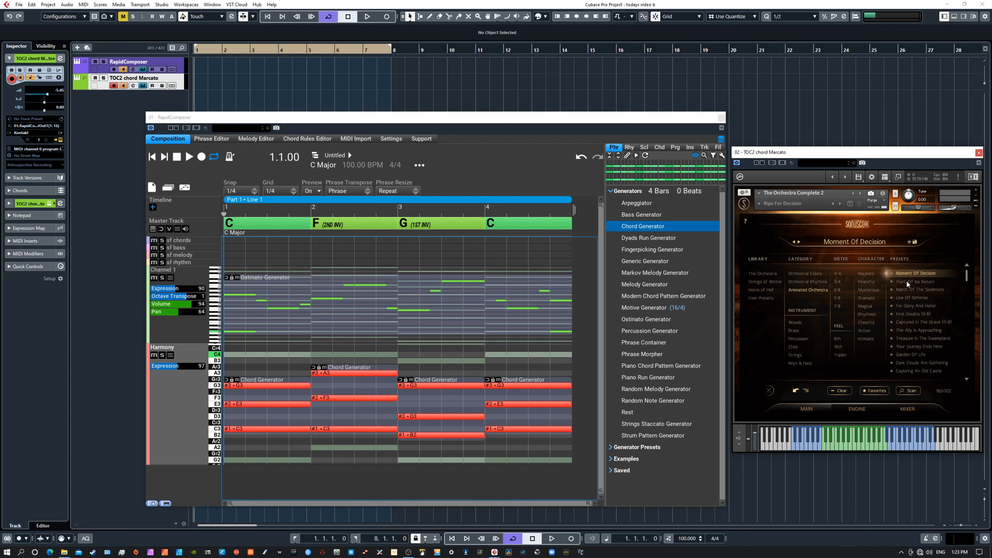
click(340, 472)
key(space)
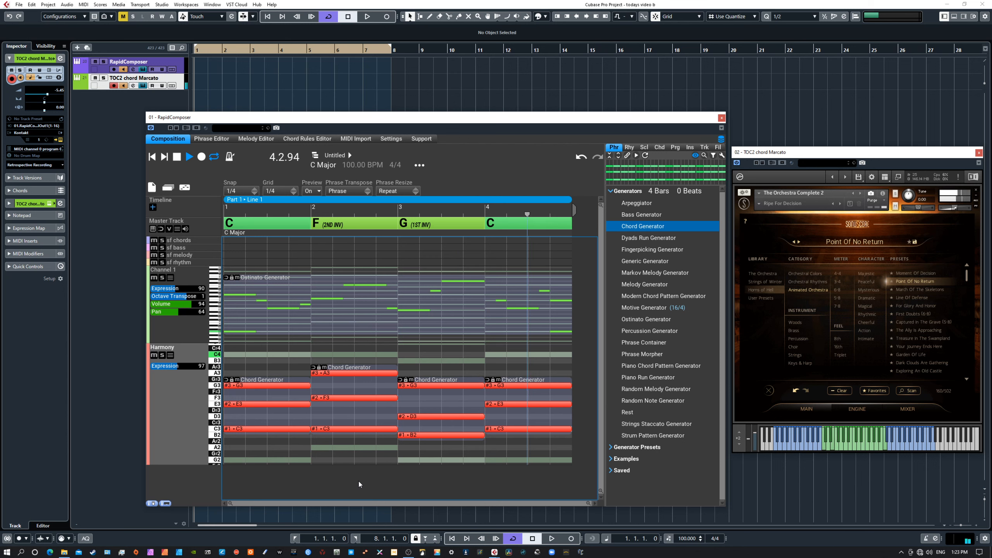
key(space)
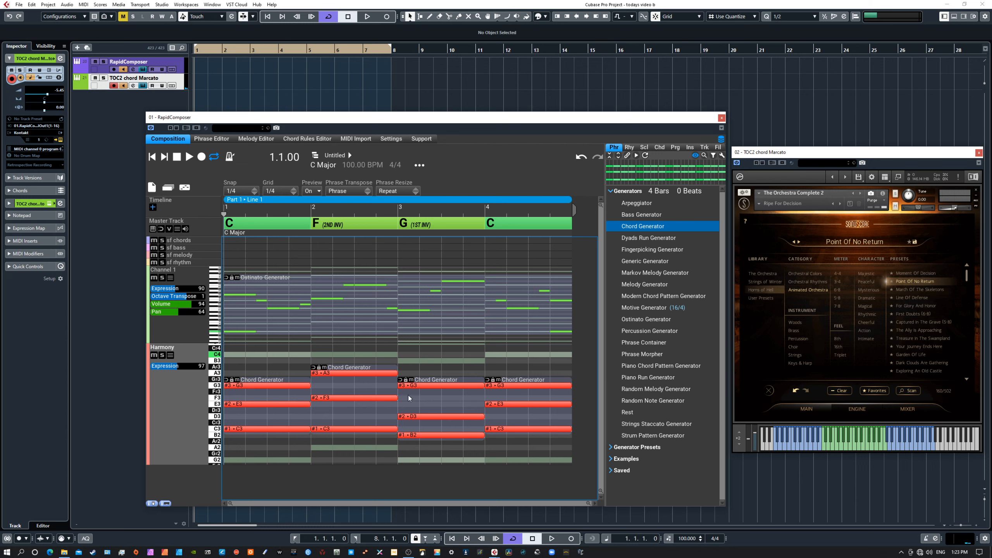
- In the Ostinato Generator phrase's harmonization settings, set the harmony to start with I and end with Any
click(362, 320)
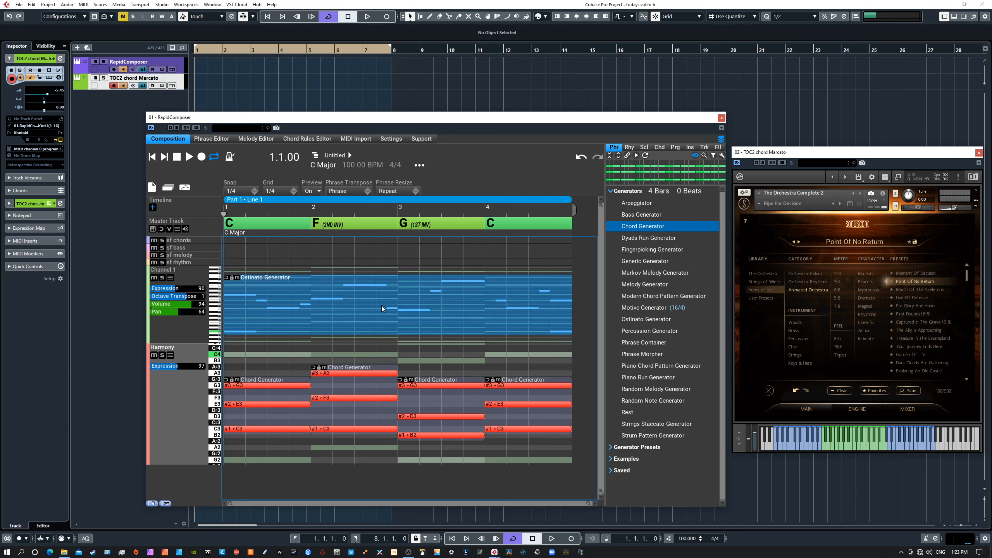
double_click(360, 313)
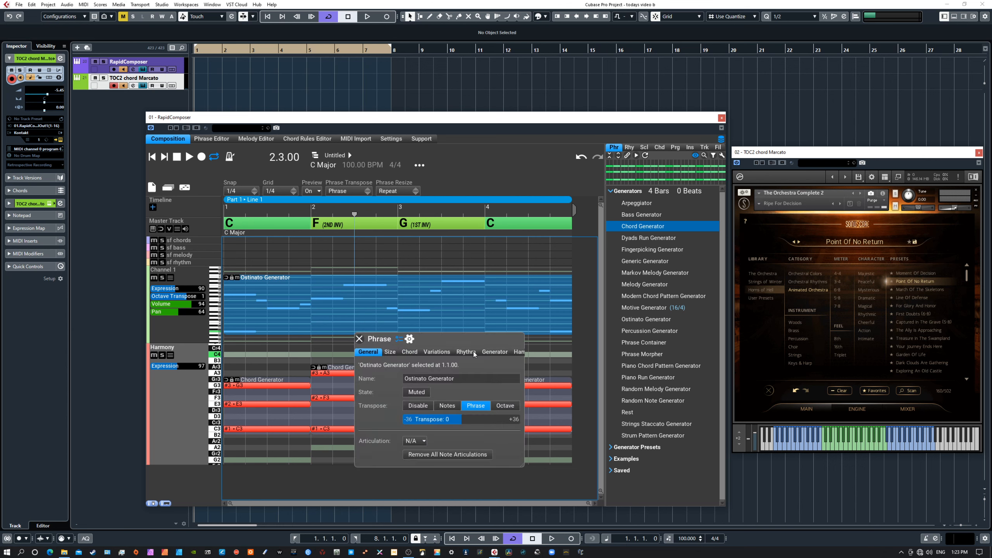
click(517, 353)
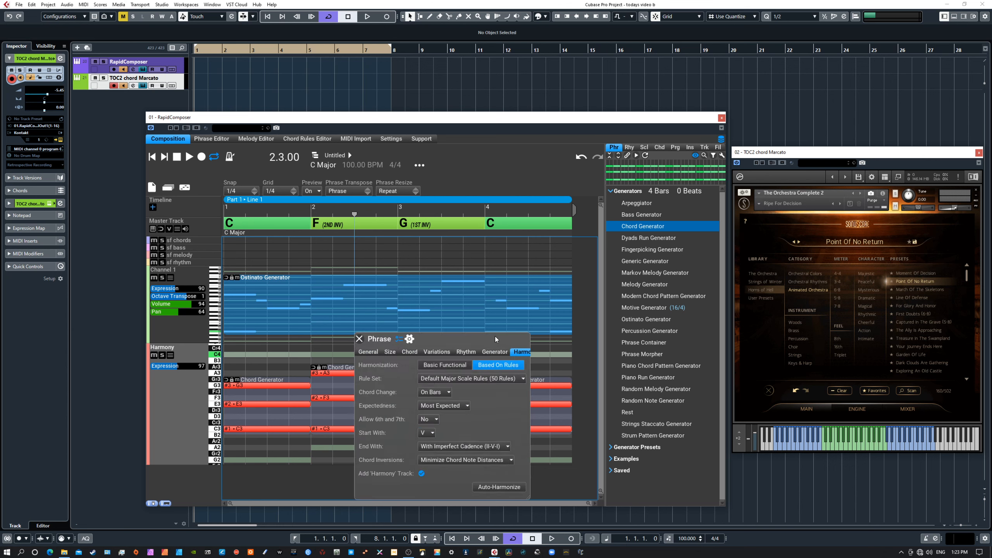
drag(494, 336, 657, 138)
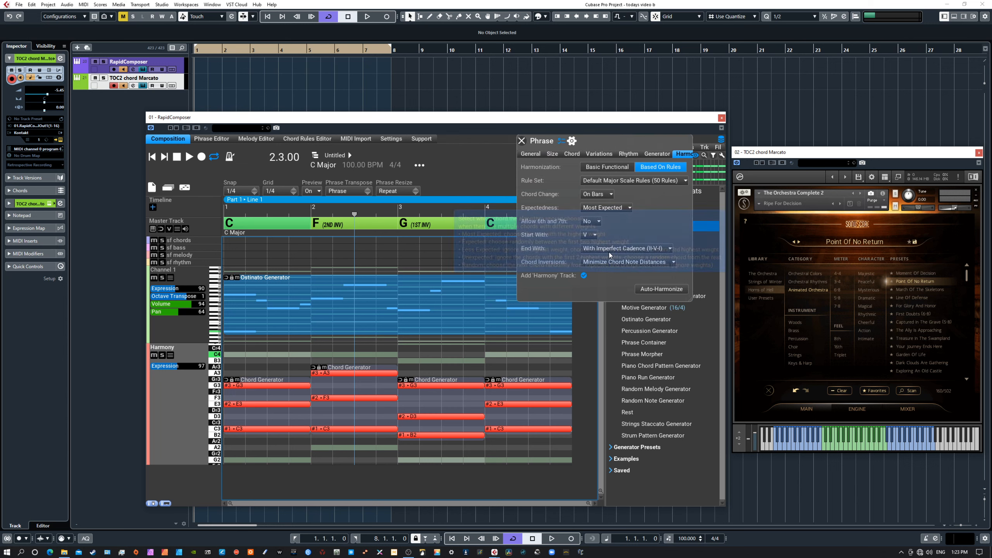
click(598, 265)
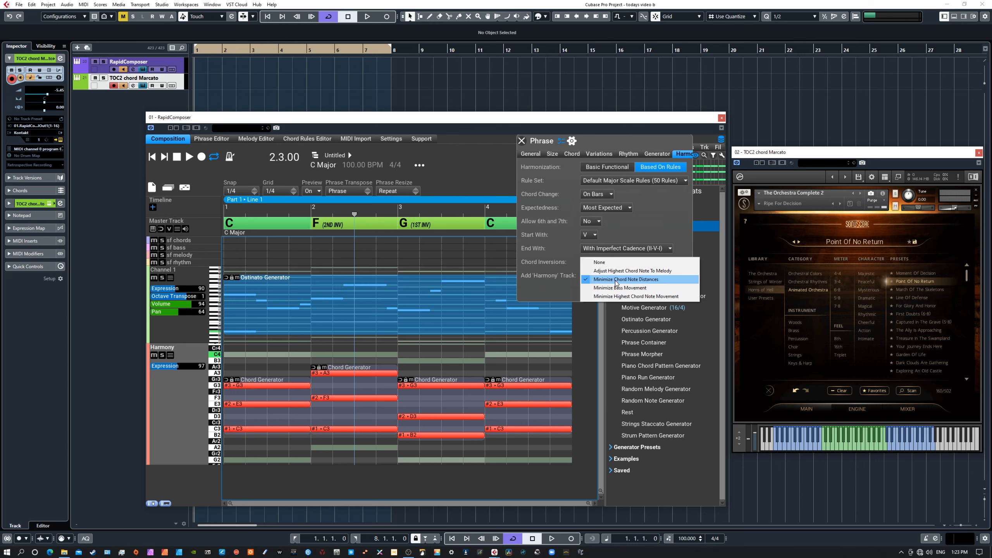
click(610, 250)
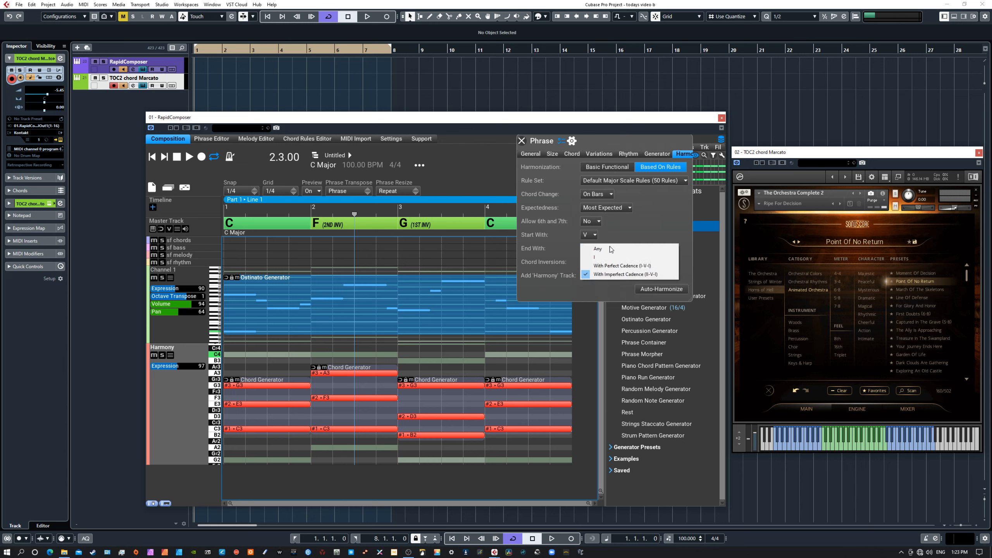
click(605, 248)
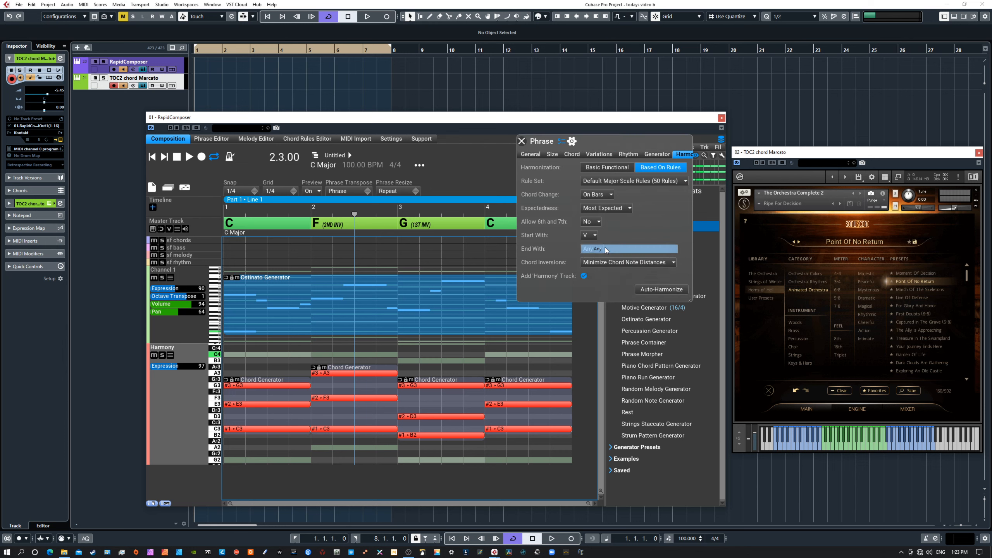
click(583, 237)
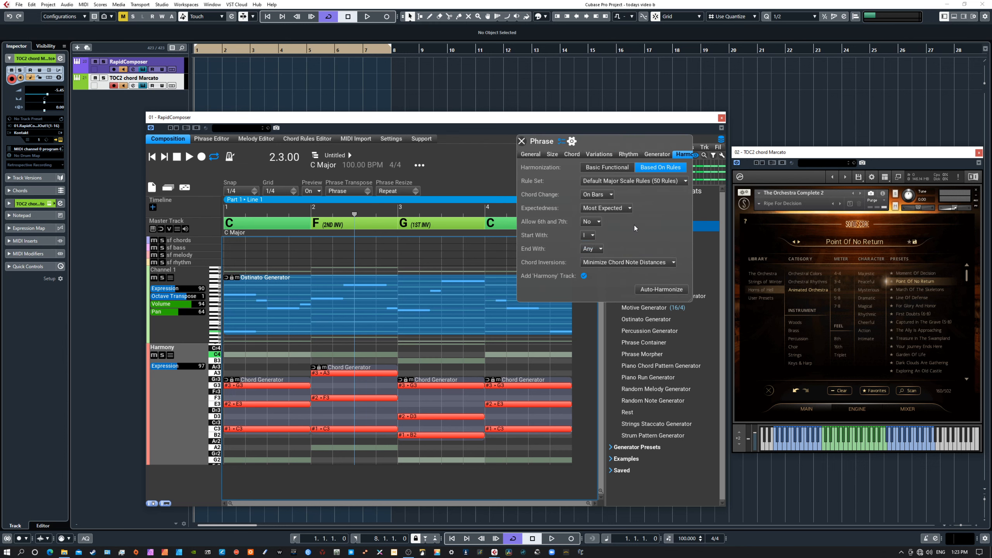
- Set Chord Change to On Bars or Strong Beats (Automatic) and auto-harmonize the ostinato phrase
click(610, 194)
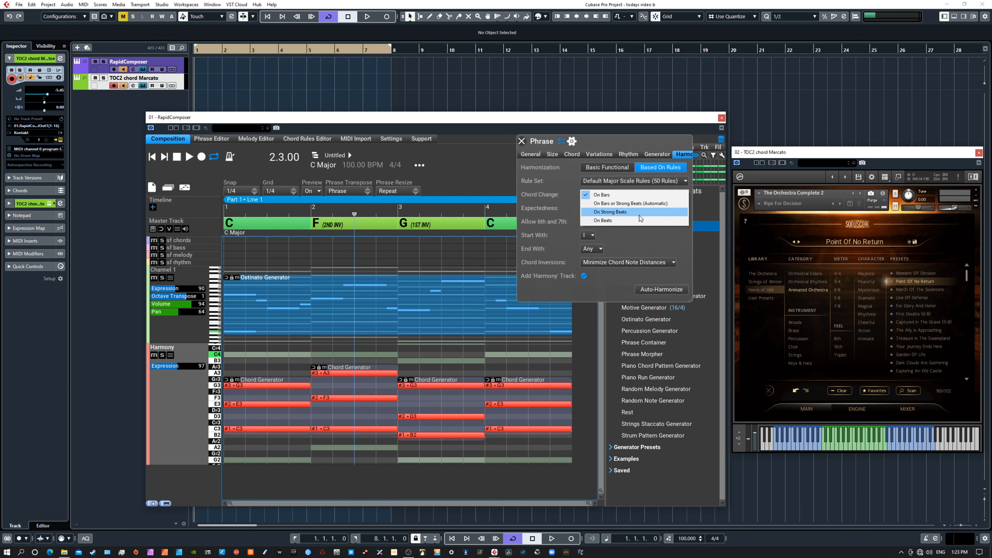
click(614, 204)
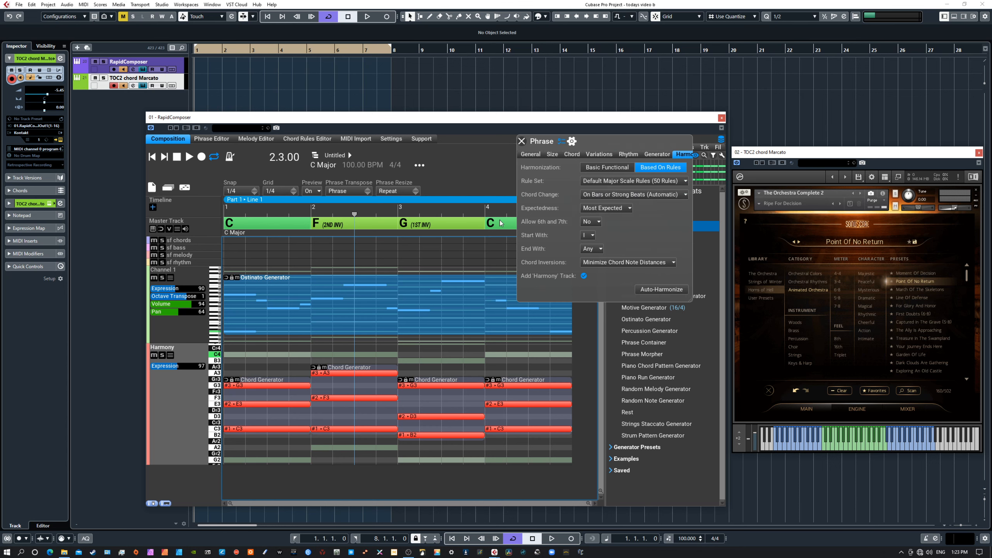
click(645, 287)
drag(594, 141, 636, 139)
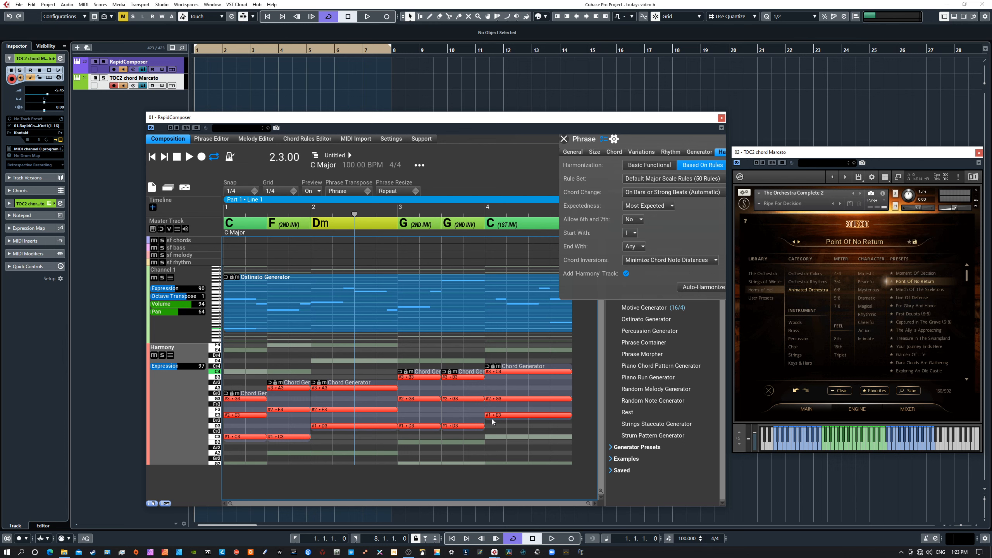
- Return the playhead to bar 1 and audition the ostinato with the newly generated chord progression
click(183, 336)
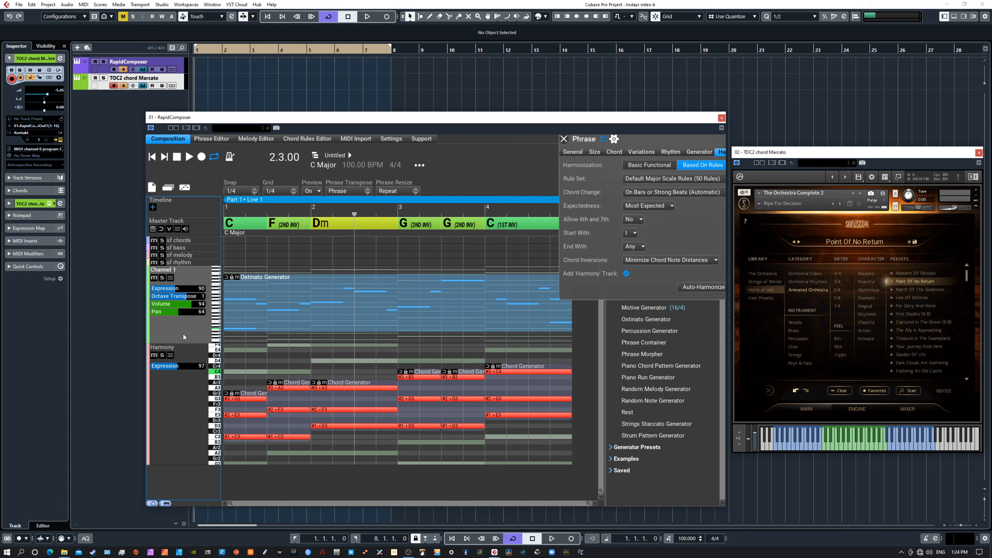
click(226, 213)
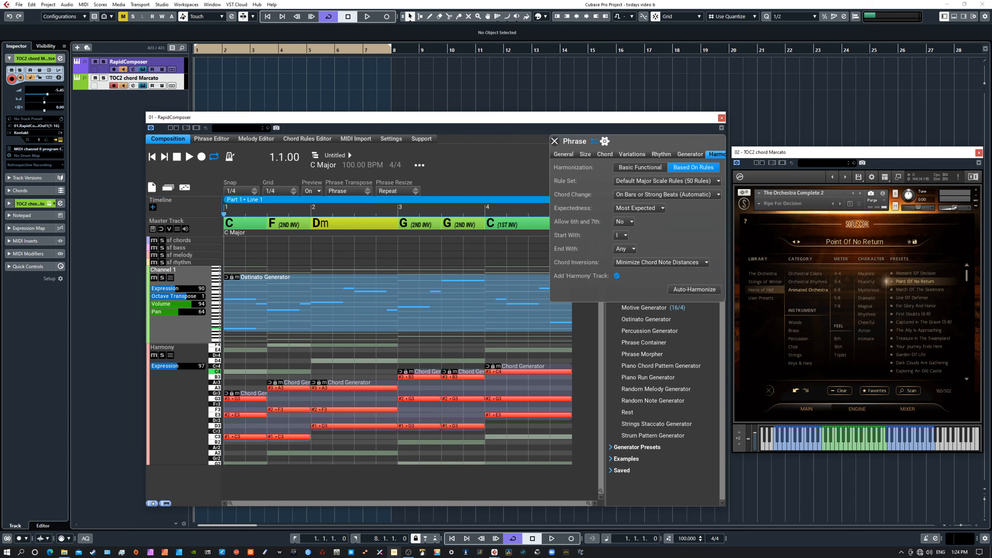
click(312, 482)
key(space)
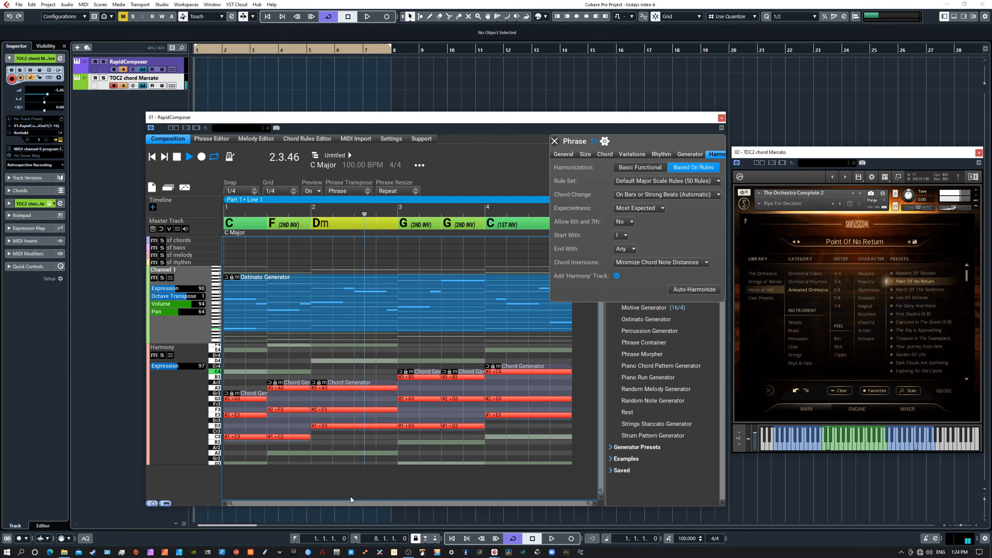
key(space)
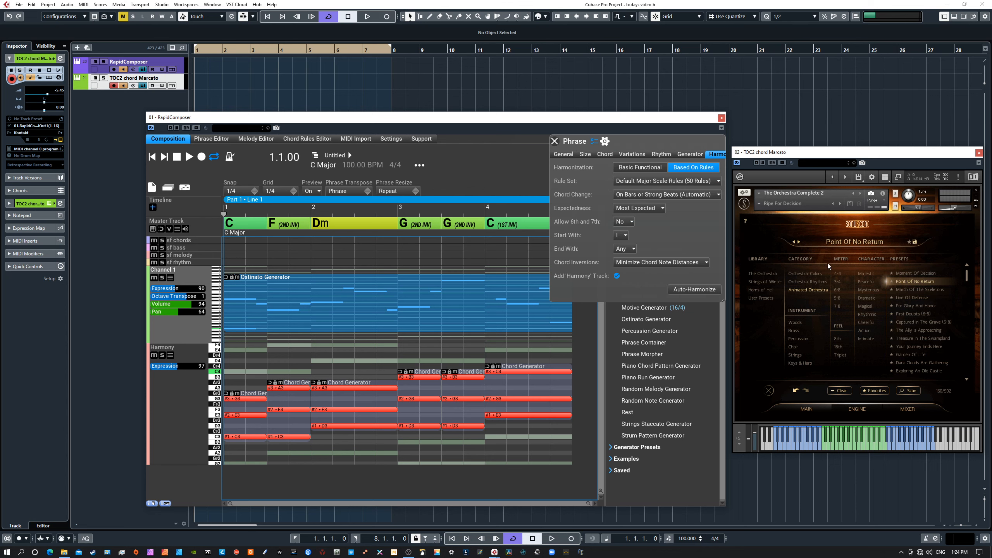
- Check the instrument slots of the Point Of No Return preset, then load March Of The Skeletons and audition it
click(807, 407)
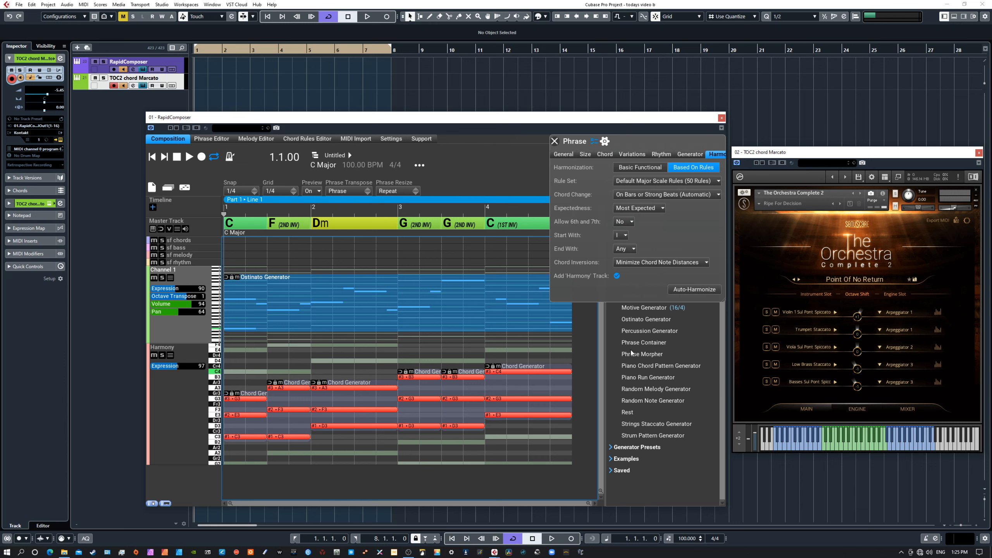
click(855, 280)
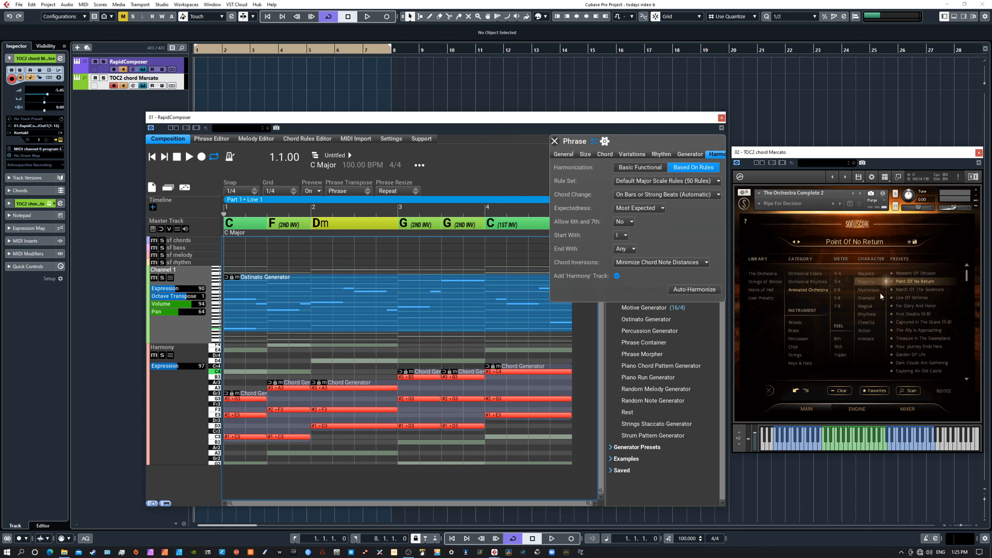
click(908, 289)
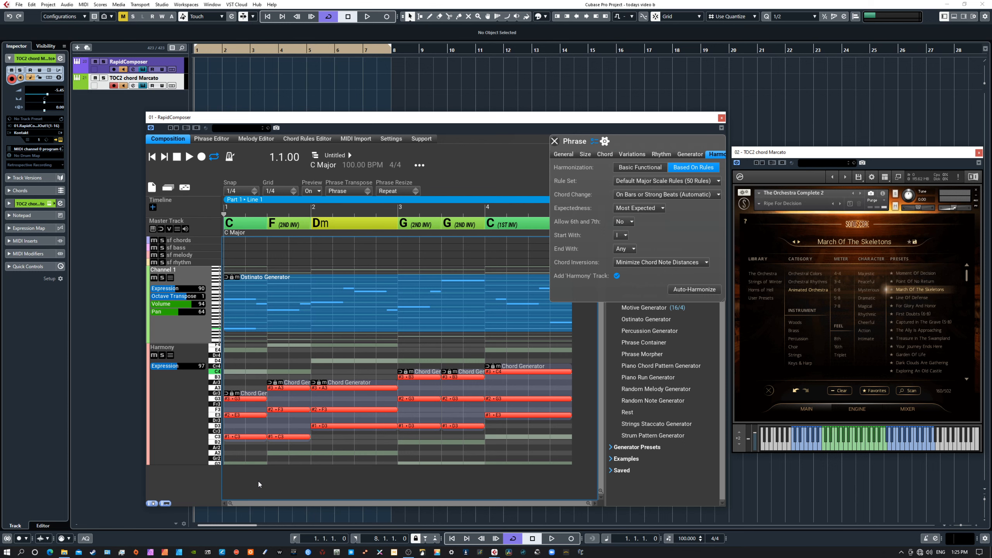
key(space)
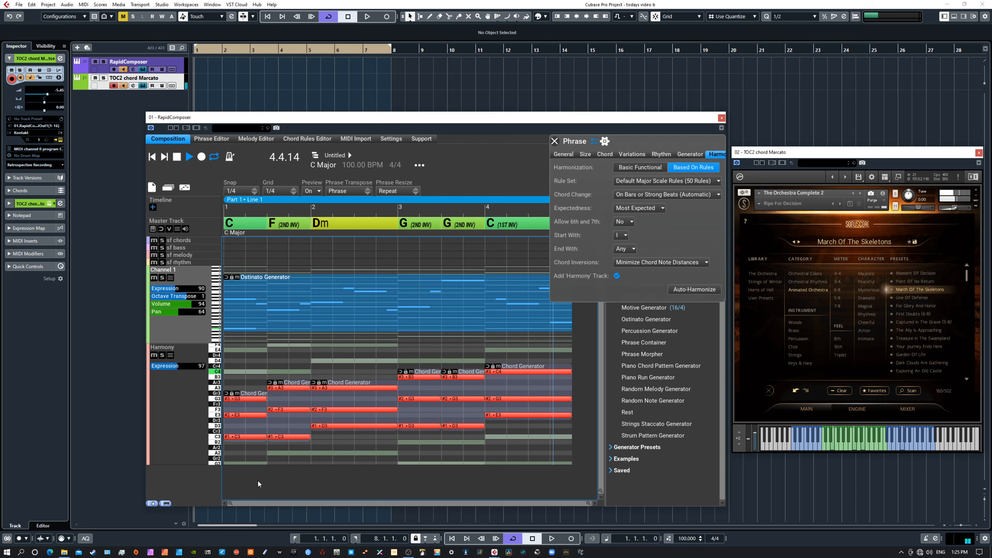
key(space)
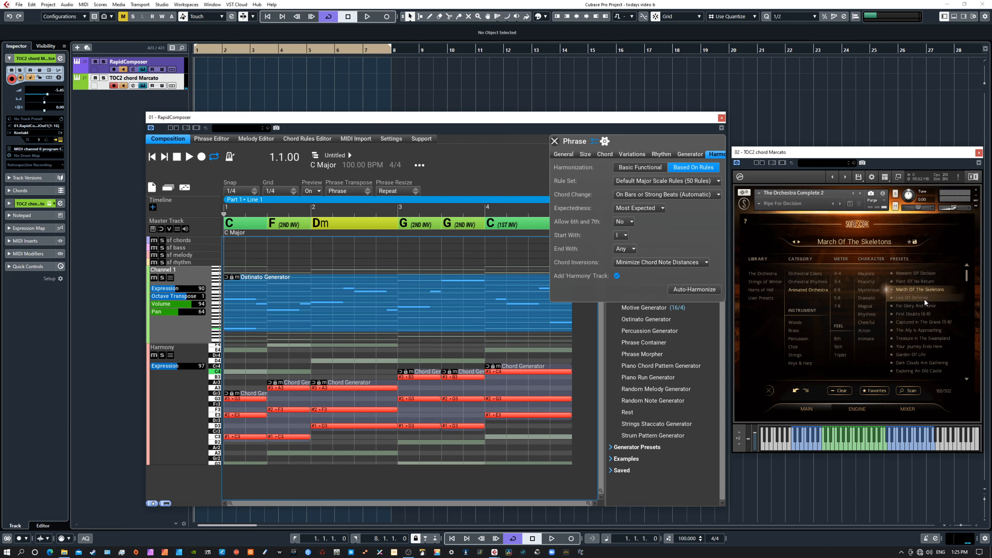
- Load the Line Of Defense preset in The Orchestra Complete 2 and audition the harmonized ostinato with it
click(912, 298)
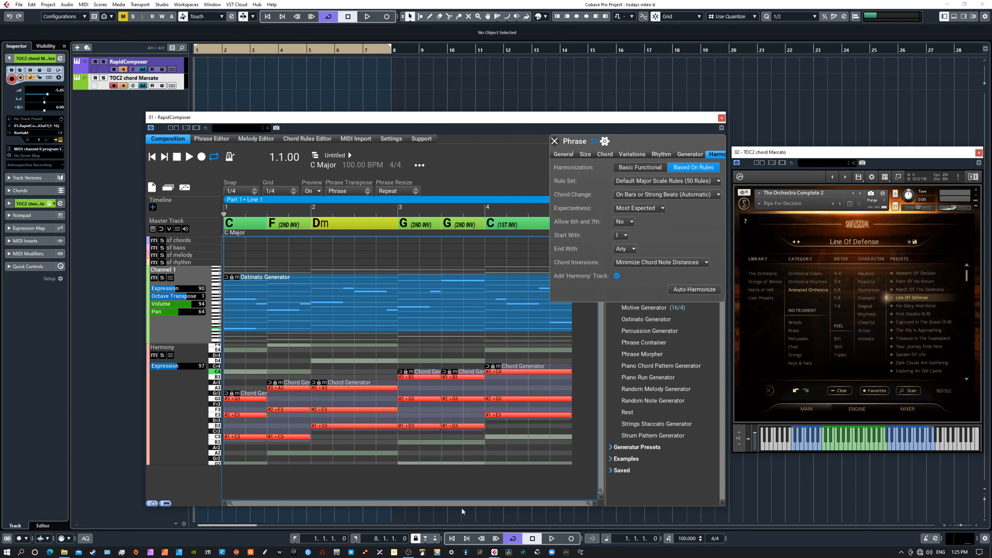
key(space)
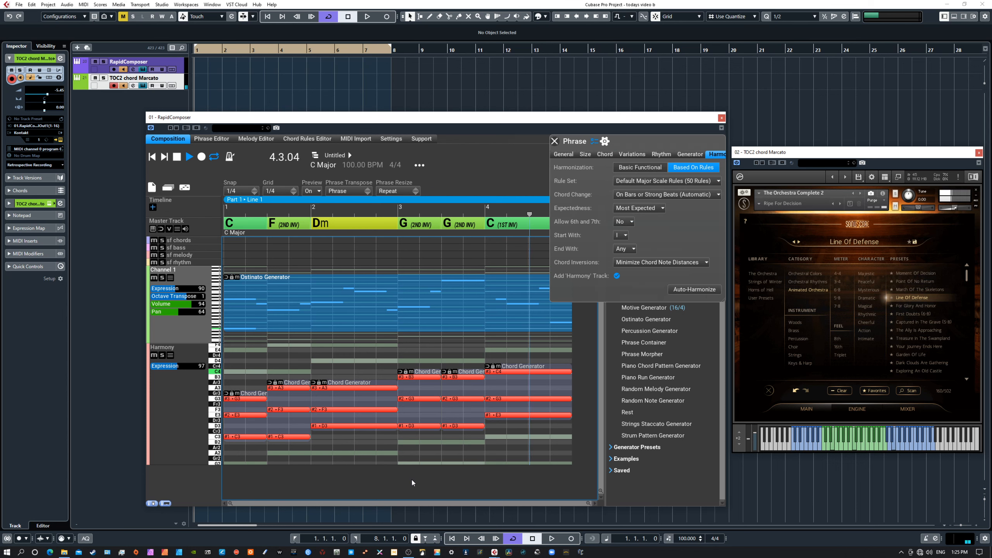
key(space)
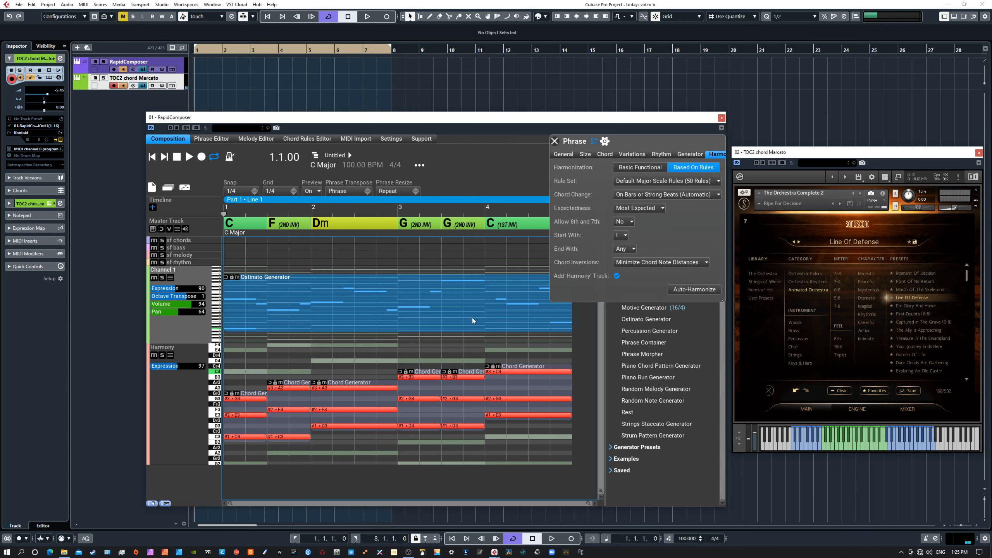
- Load the For Glory And Honor preset and audition the ostinato progression with it twice from bar 1
click(907, 306)
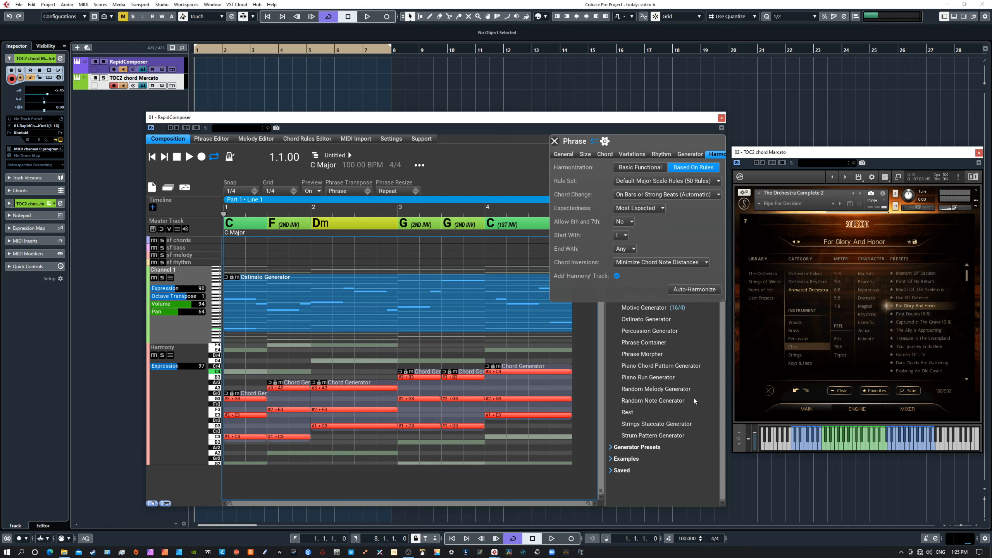
key(space)
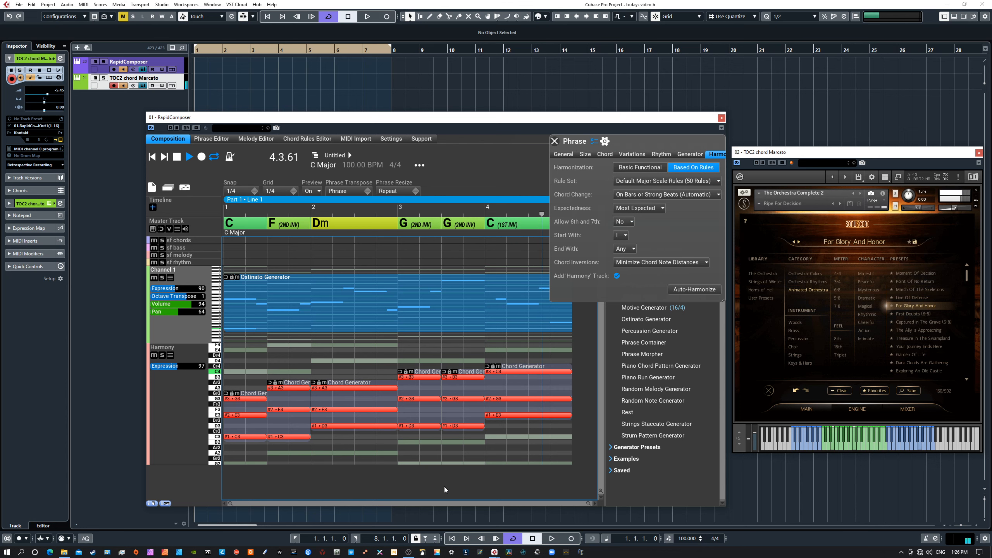
key(space)
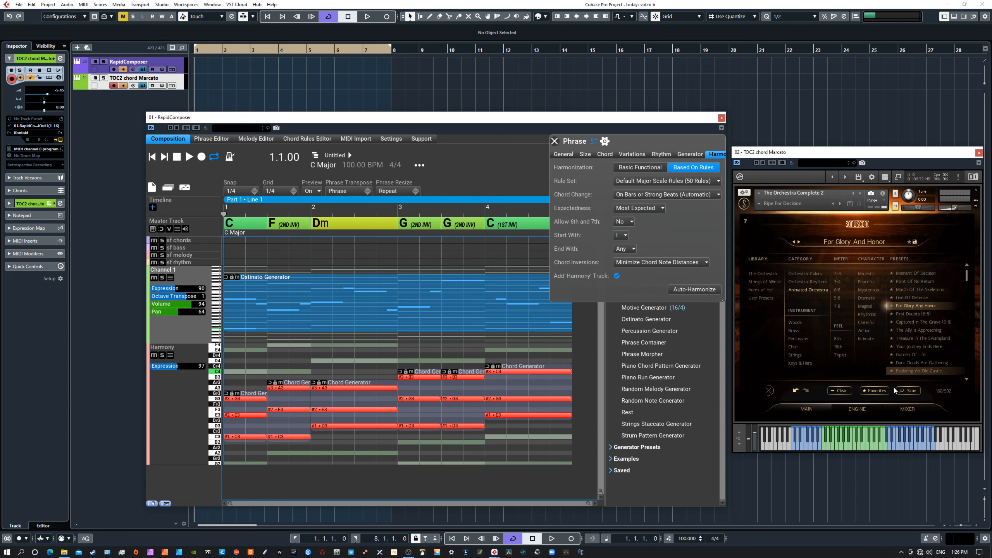
click(844, 447)
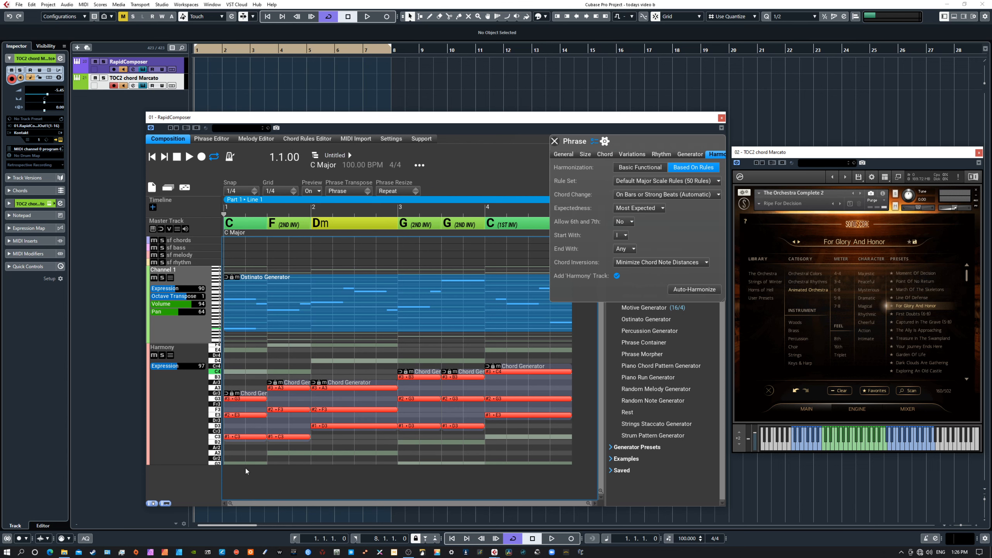
key(space)
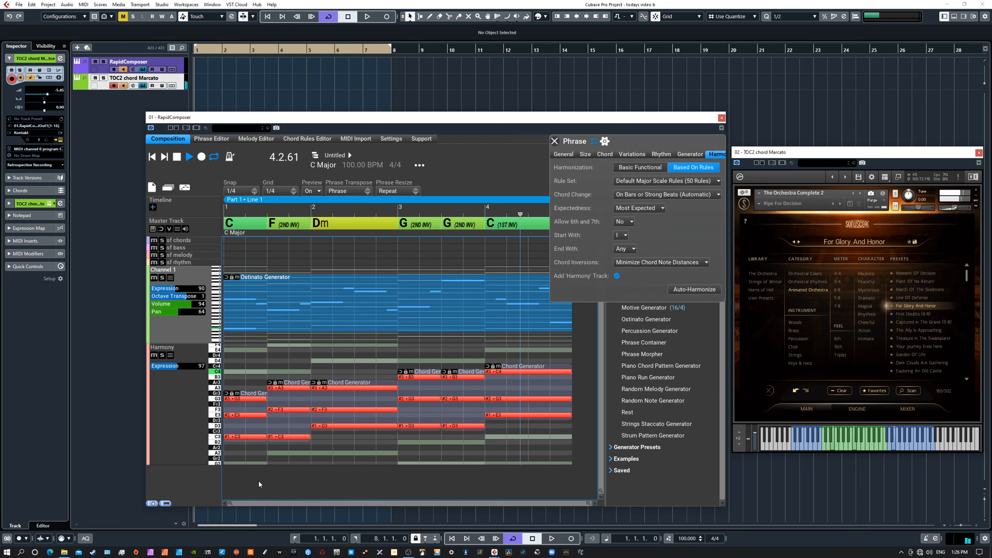
key(space)
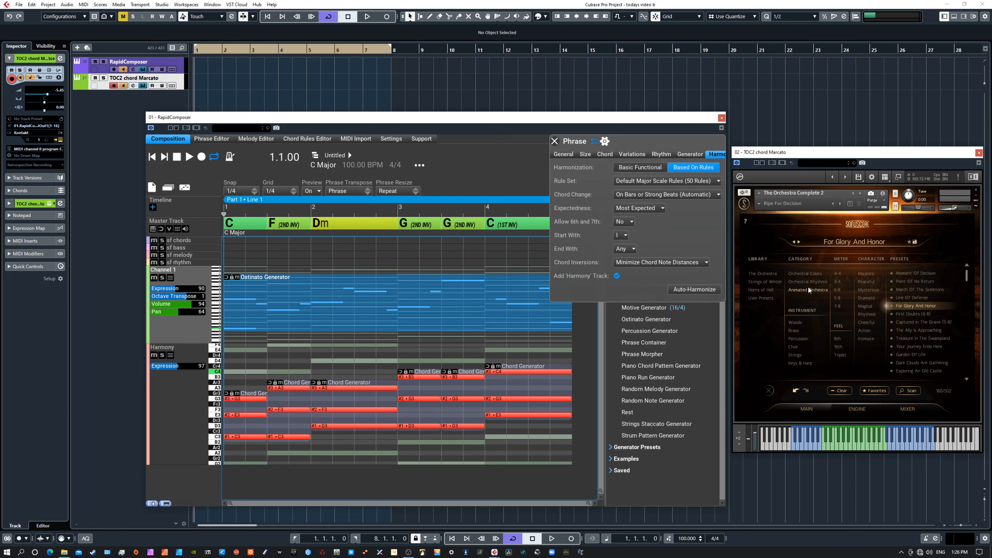
- Load First Doubts (6-8), replace it with The Ally Is Approaching, and audition the ostinato with that preset
click(907, 314)
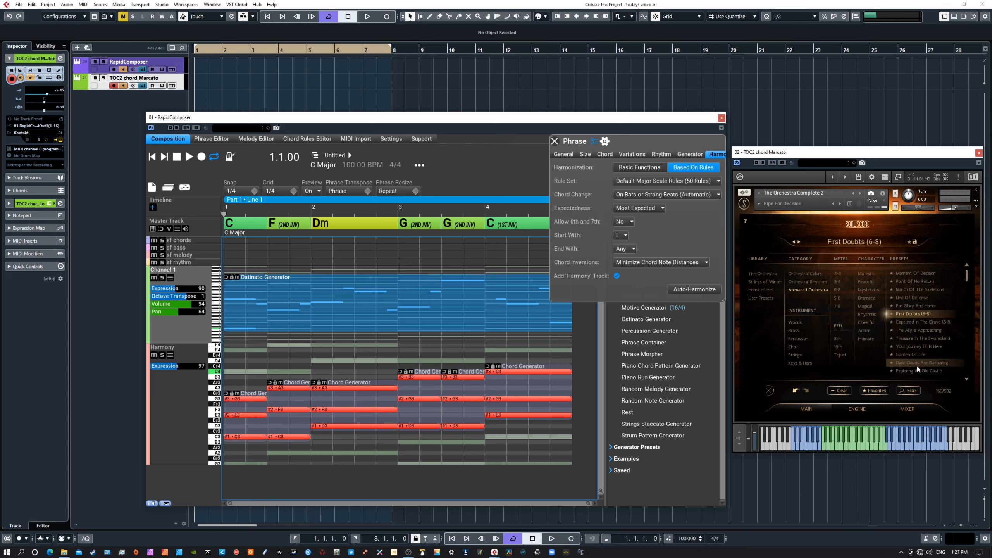
click(910, 331)
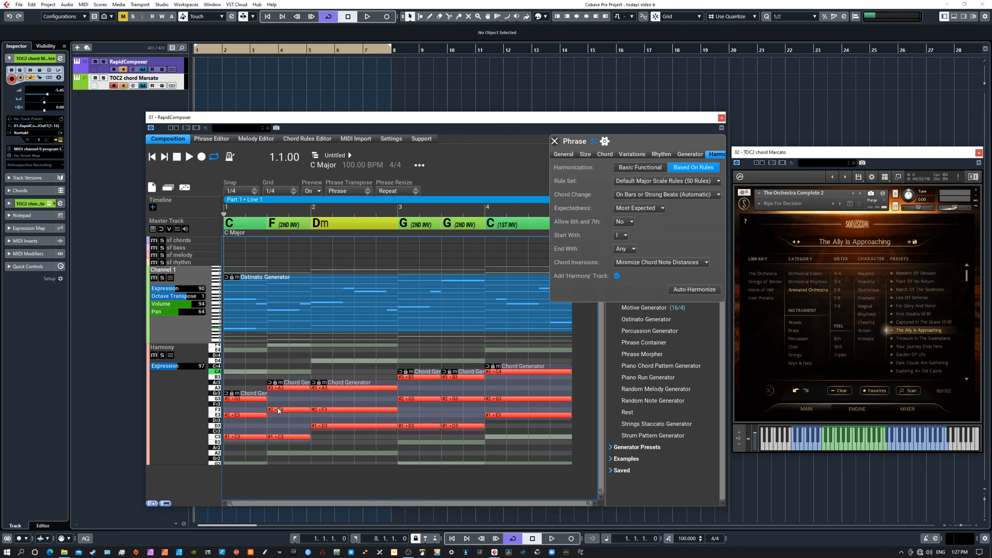
key(space)
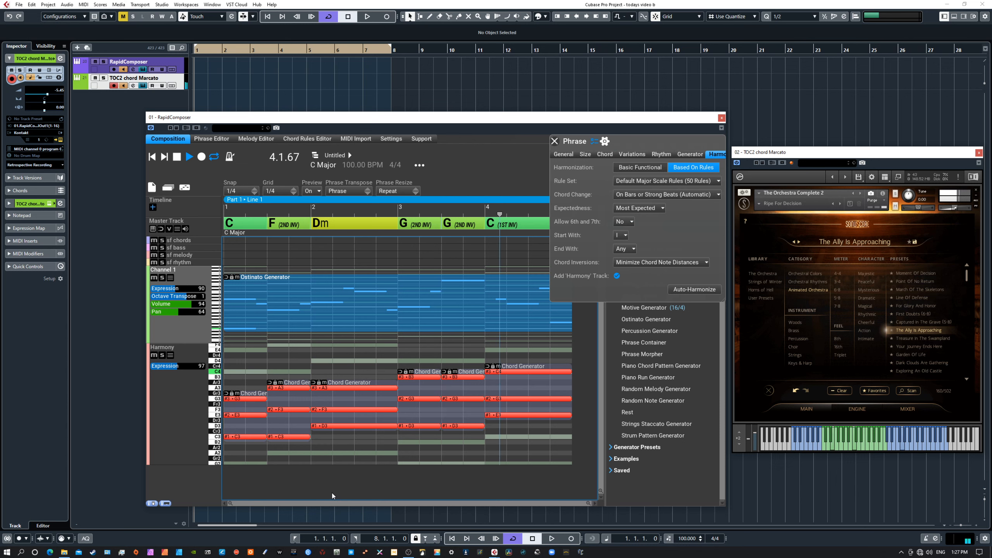
key(space)
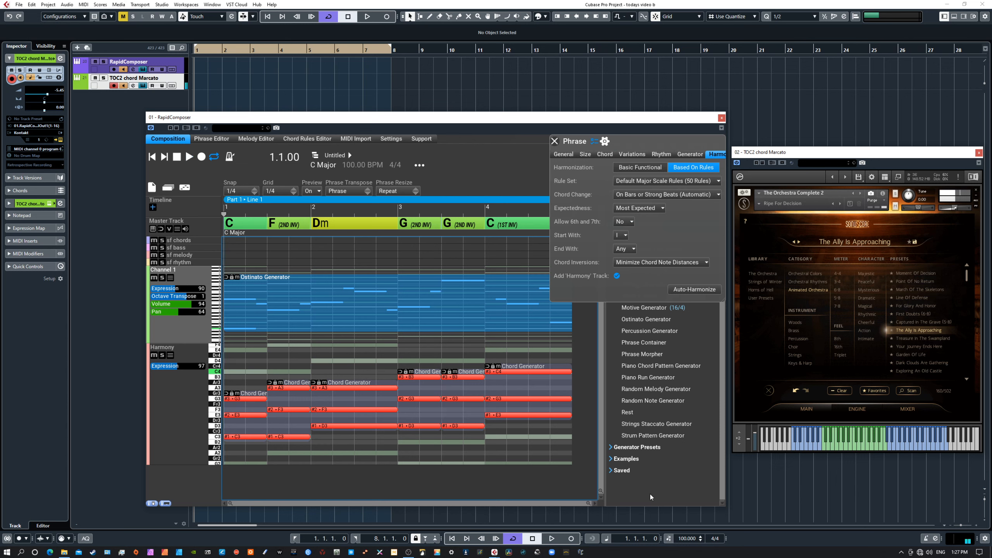
- Audition the ostinato progression with the Treasure In The Swampland preset and with Your Journey Ends Here
click(914, 338)
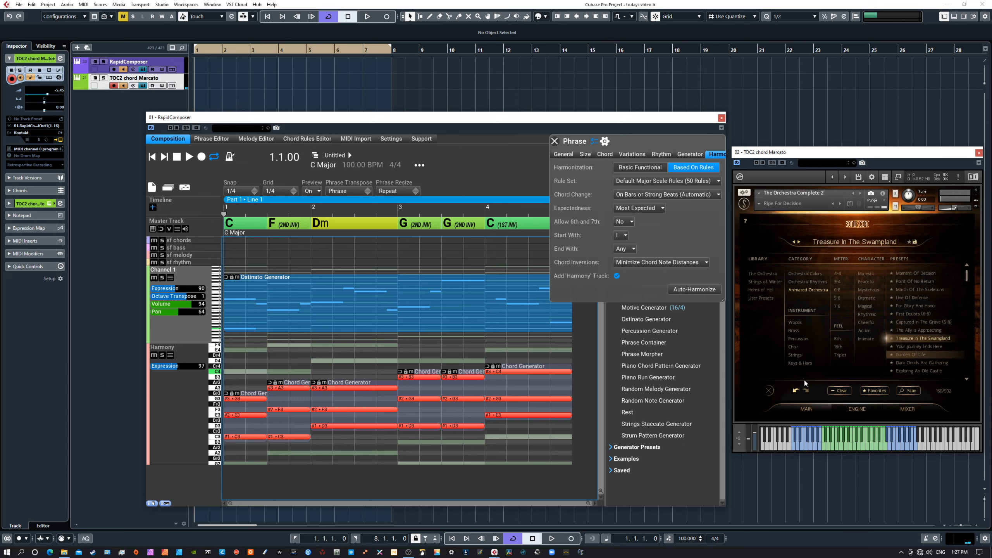
key(space)
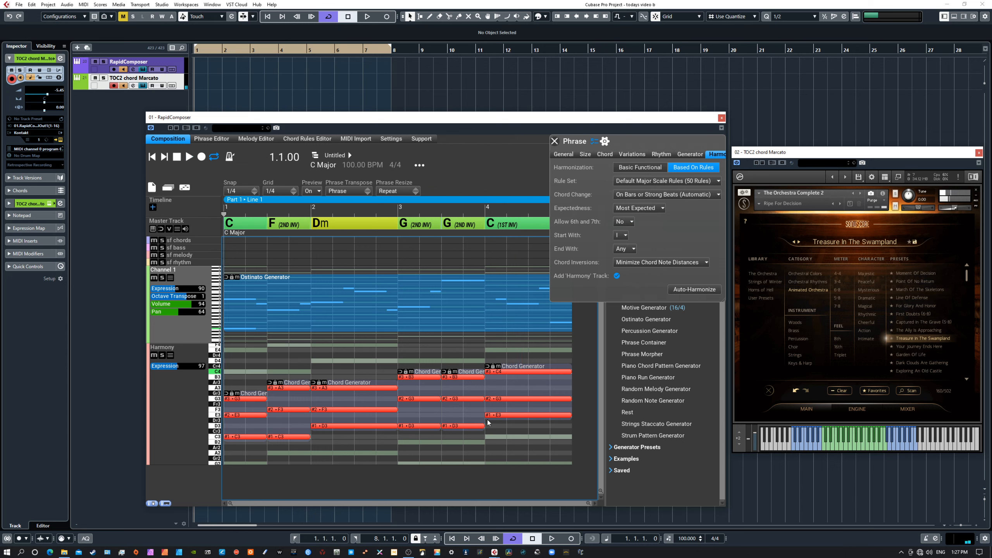
click(908, 346)
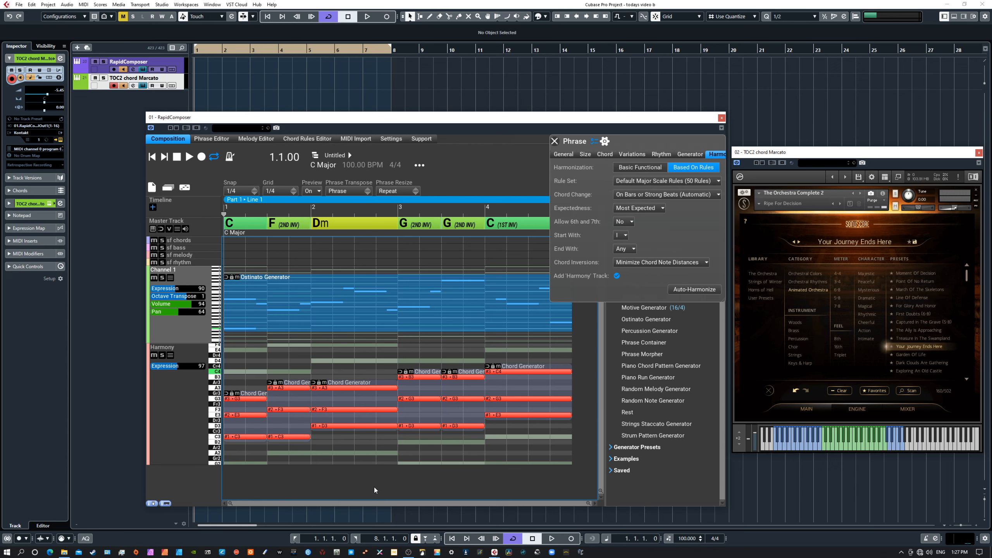
key(space)
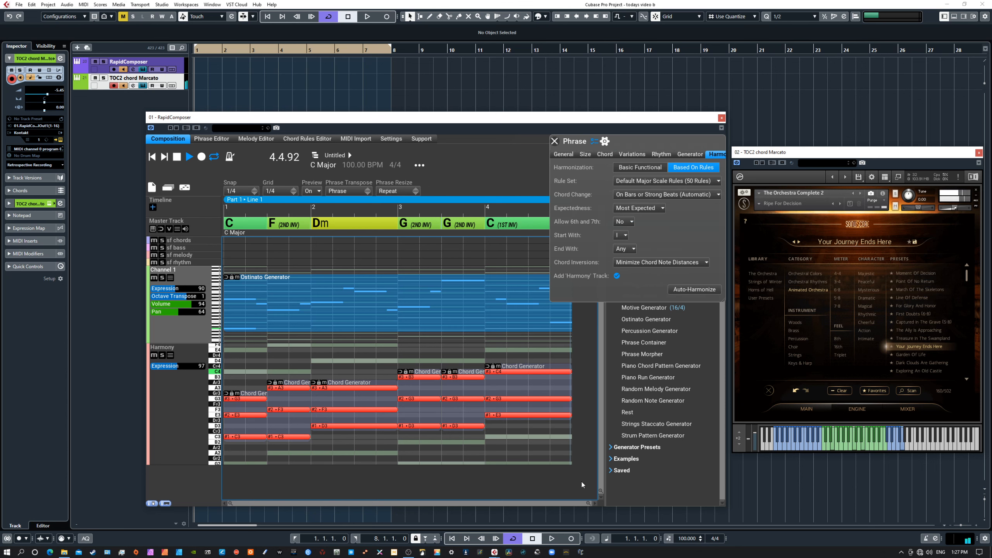
key(space)
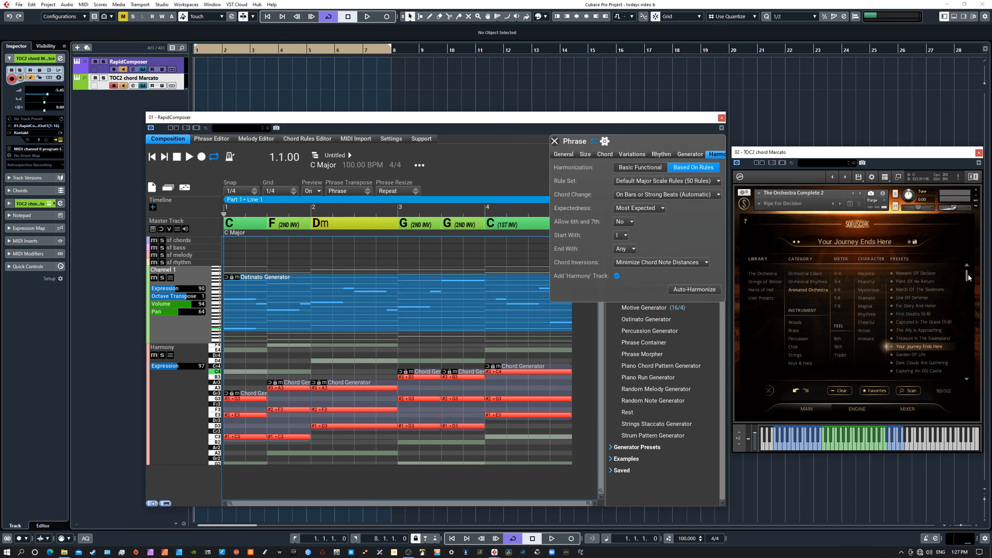
- Find the Garden Of Life preset in the Animated Orchestra list, load it and audition the ostinato briefly
scroll(966, 278, down, 4)
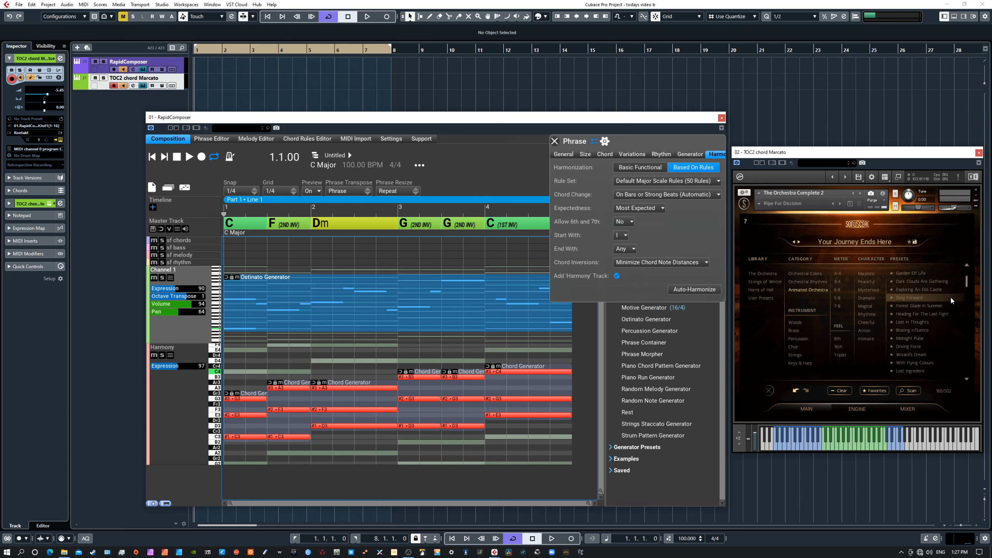
click(967, 265)
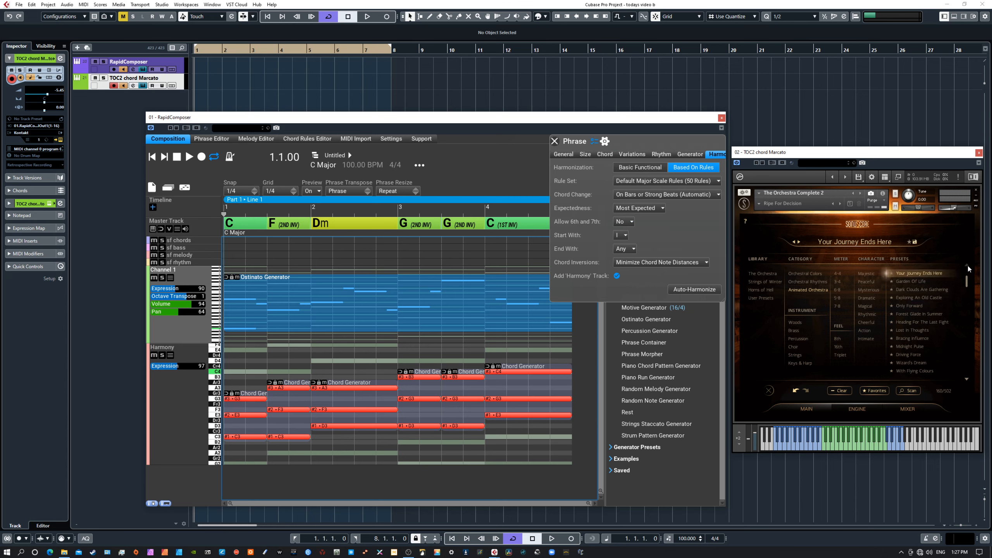
click(967, 265)
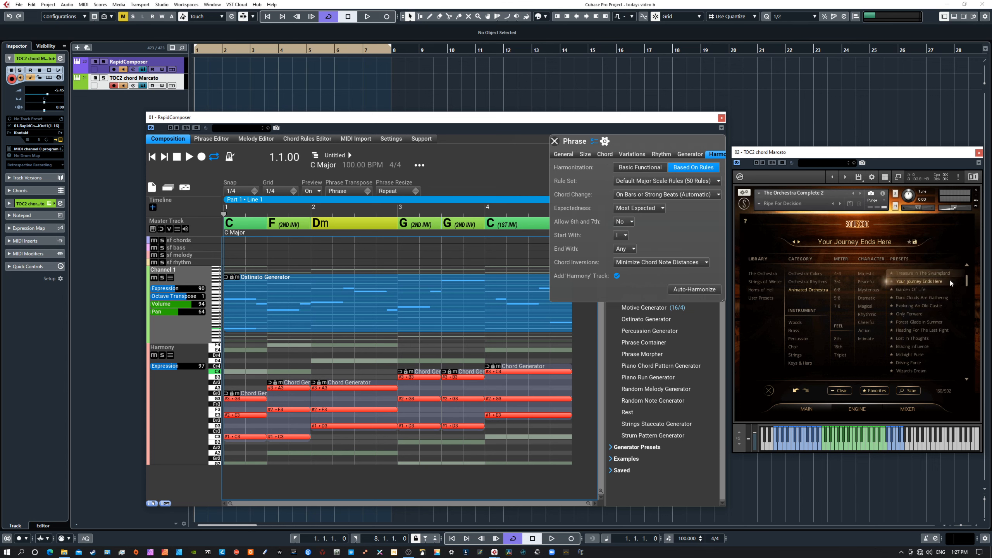
click(906, 290)
key(space)
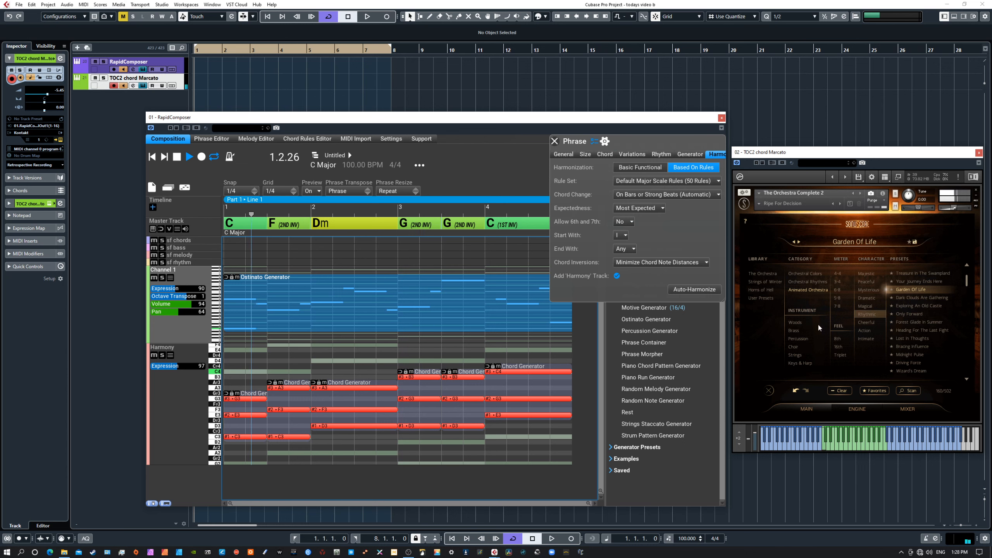
key(space)
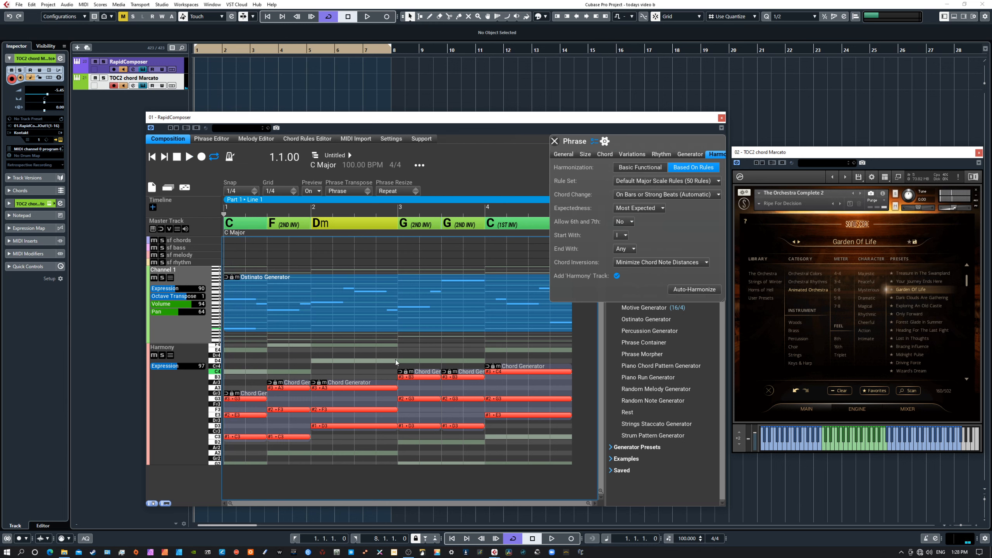
- Load the Dark Clouds Are Gathering preset and audition the ostinato progression with it
click(906, 298)
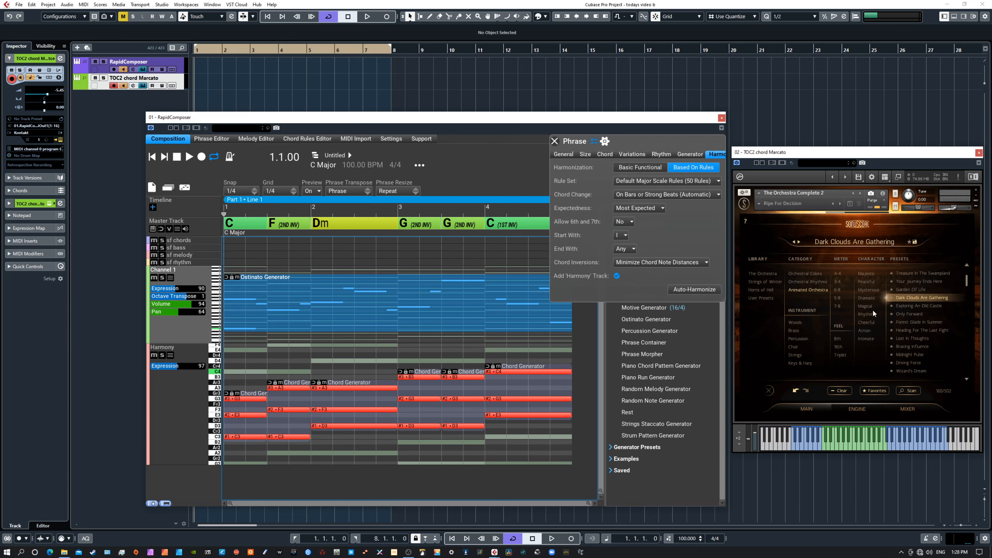
key(space)
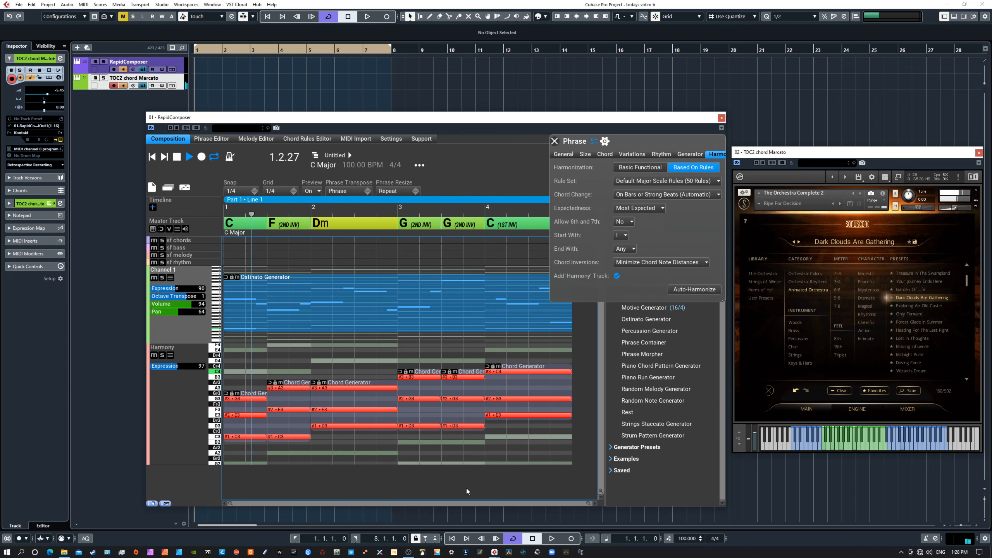